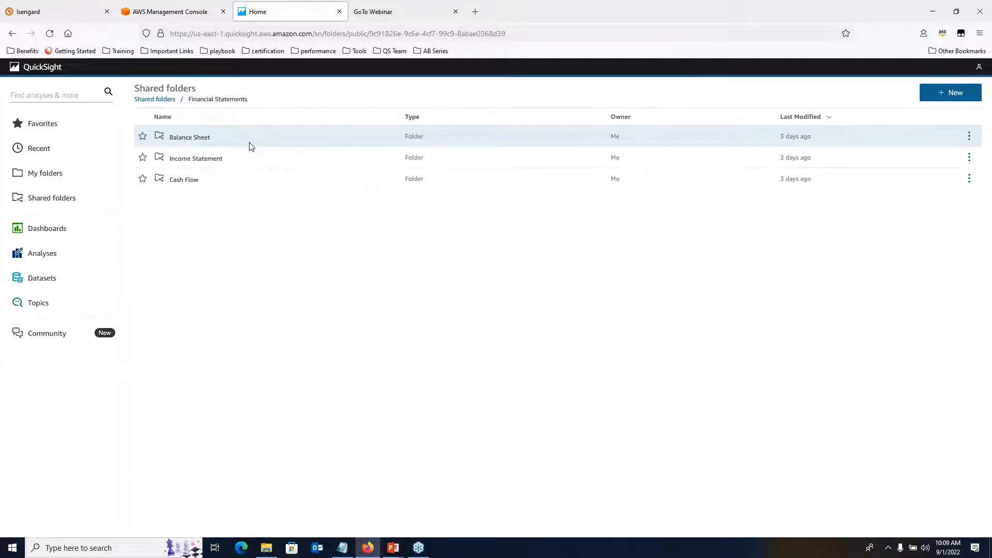
# Step: Open the Financial Balance Sheet Data dataset from the Balance Sheet folder in the data editor and examine its fields and rows
pyautogui.click(201, 137)
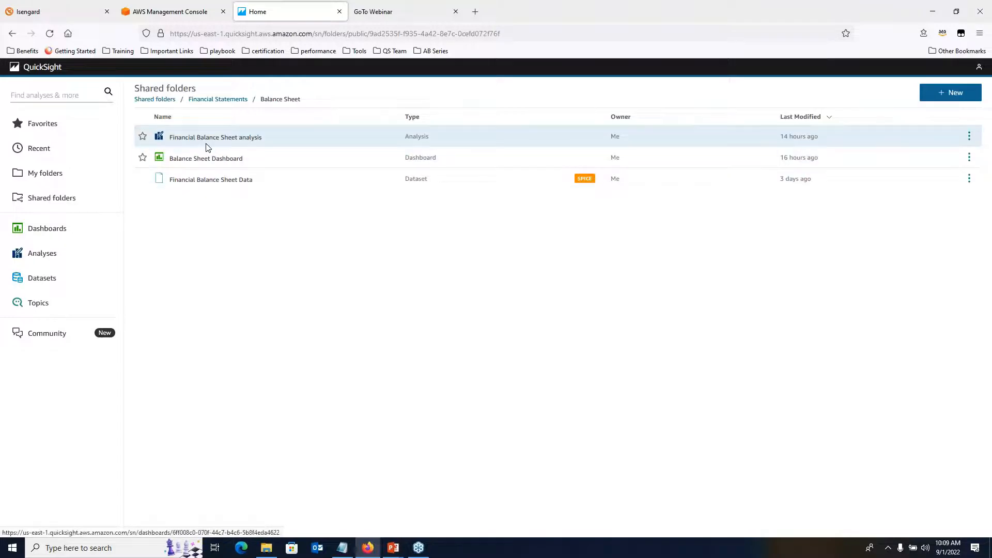
pyautogui.click(228, 182)
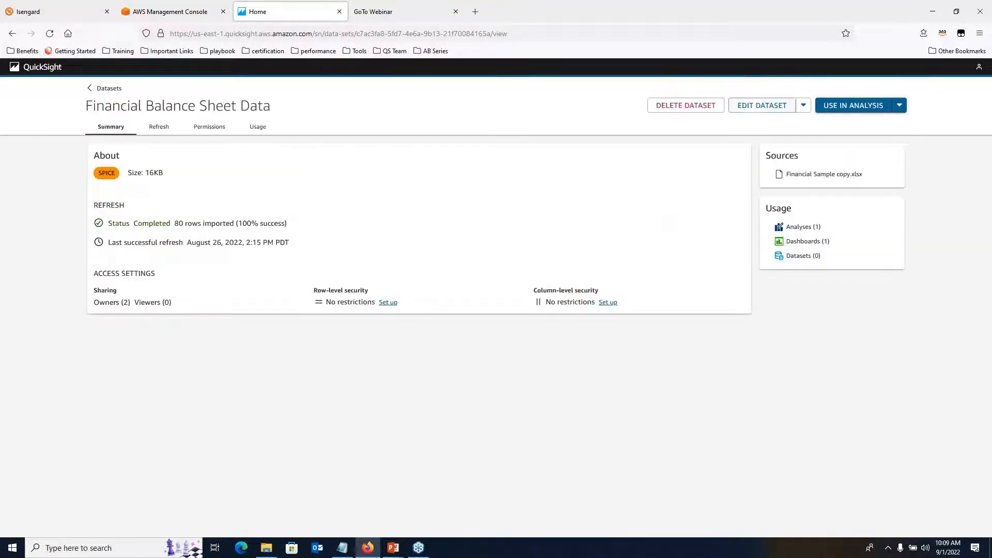
pyautogui.click(761, 105)
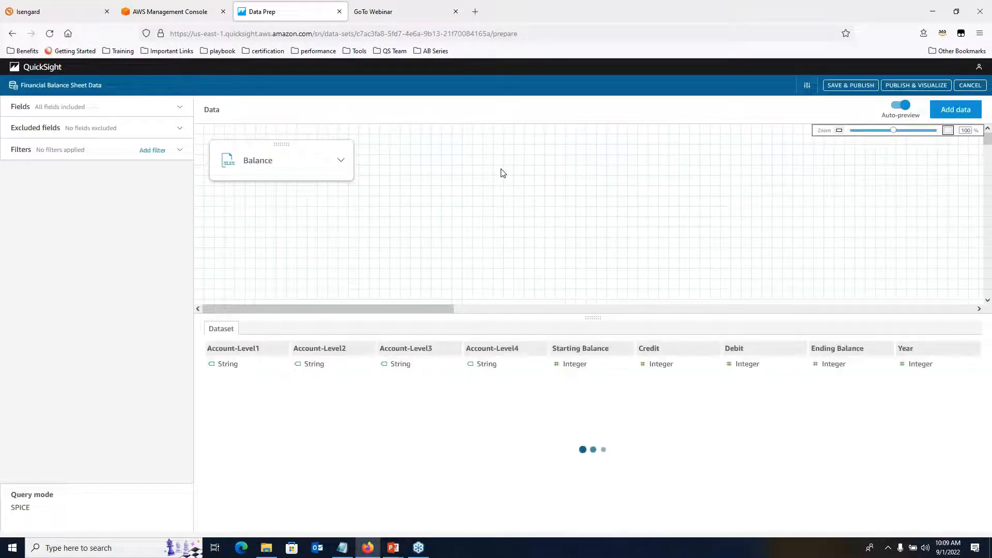
pyautogui.click(170, 108)
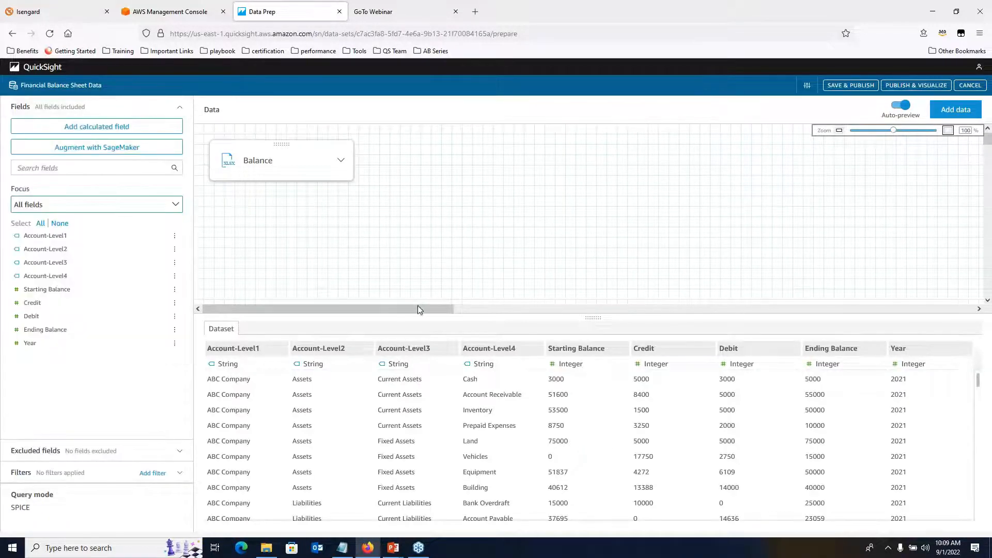
pyautogui.click(257, 425)
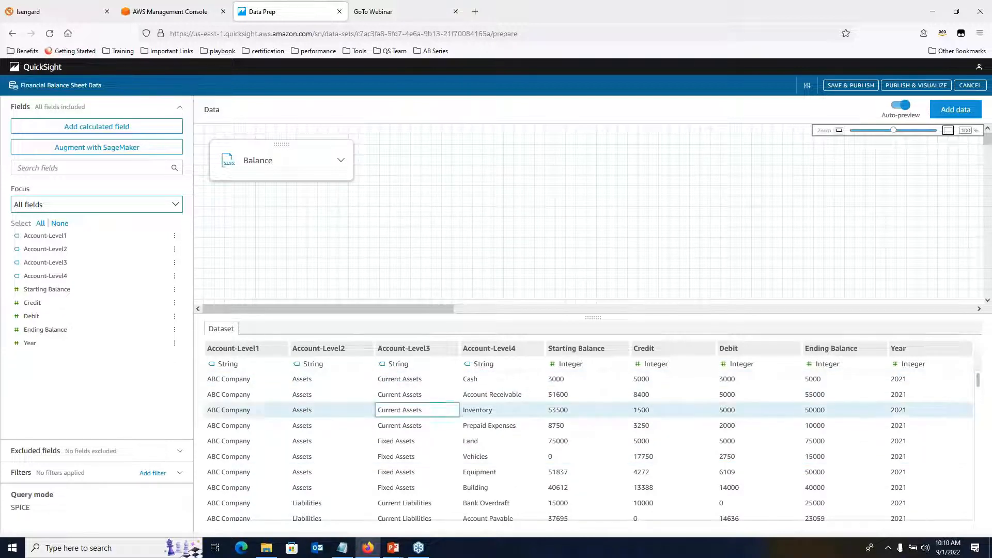
# Step: Open the Financial Balance Sheet analysis and examine its layout settings and the available viewing-width options
pyautogui.click(50, 72)
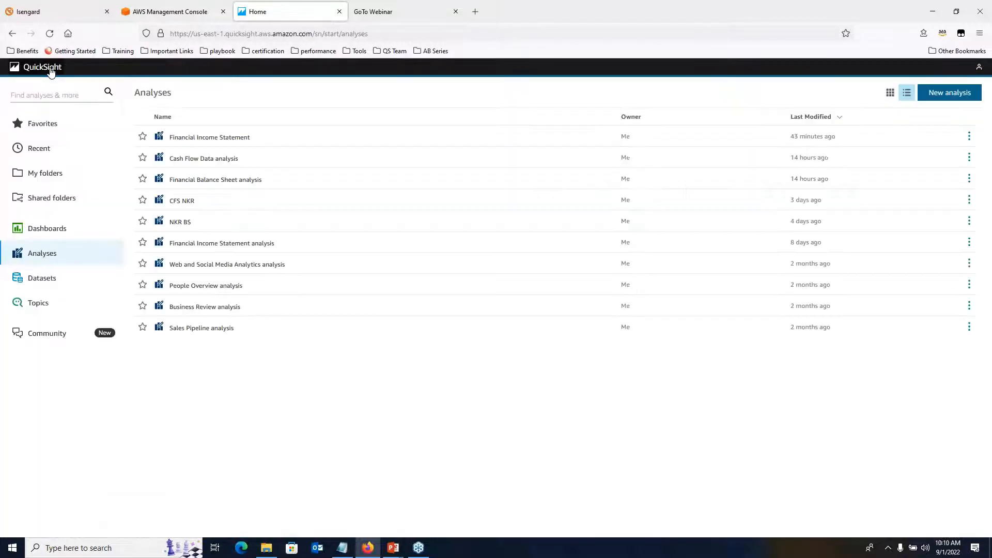
pyautogui.click(245, 185)
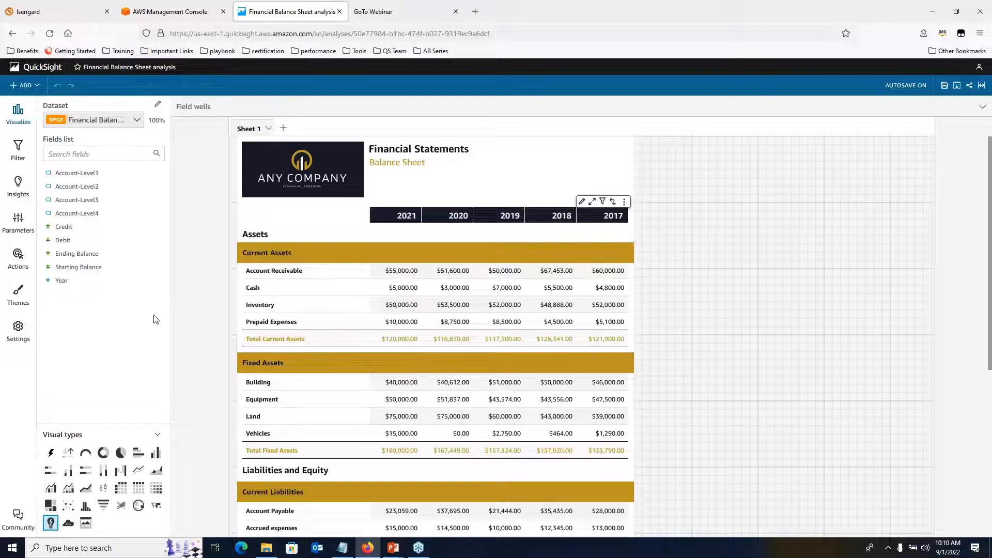
pyautogui.click(18, 331)
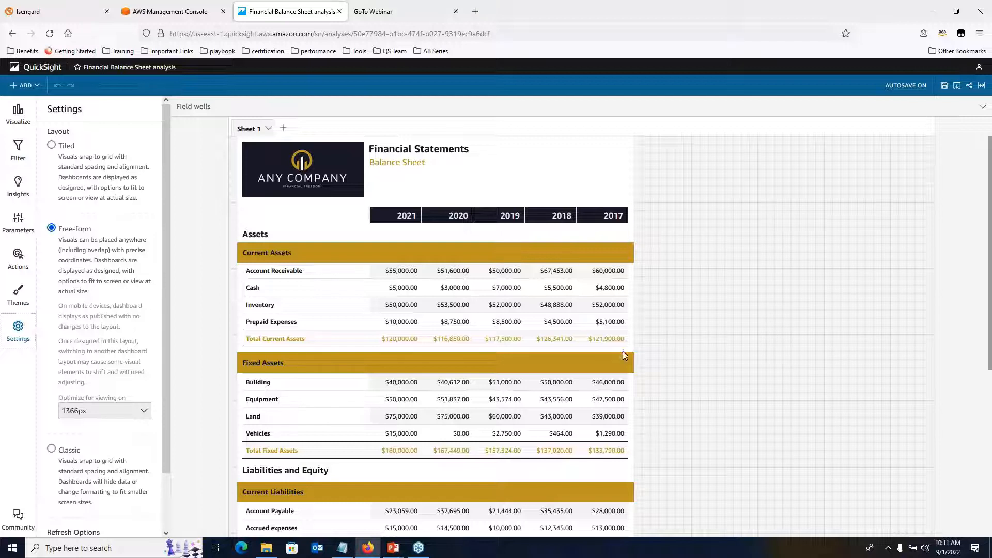
pyautogui.click(144, 411)
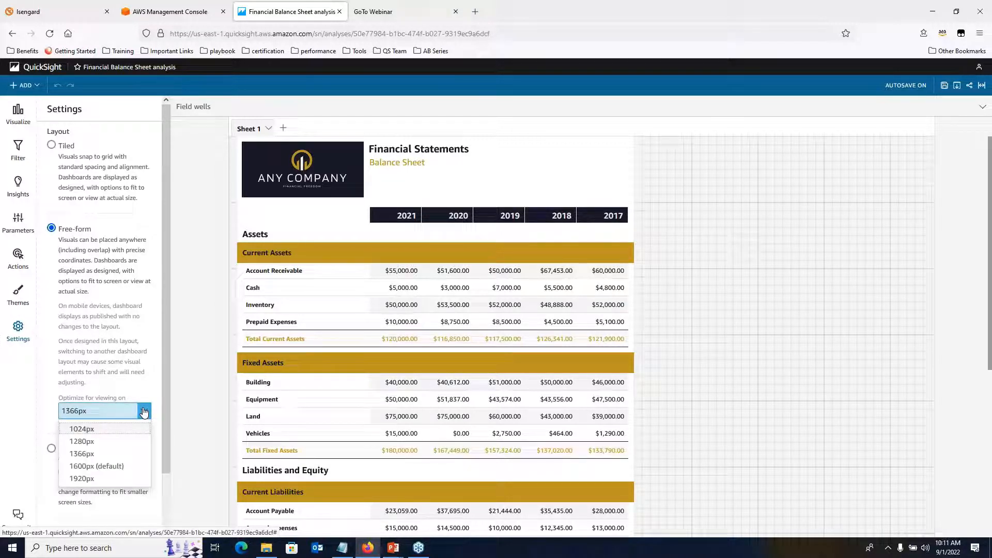
pyautogui.click(144, 412)
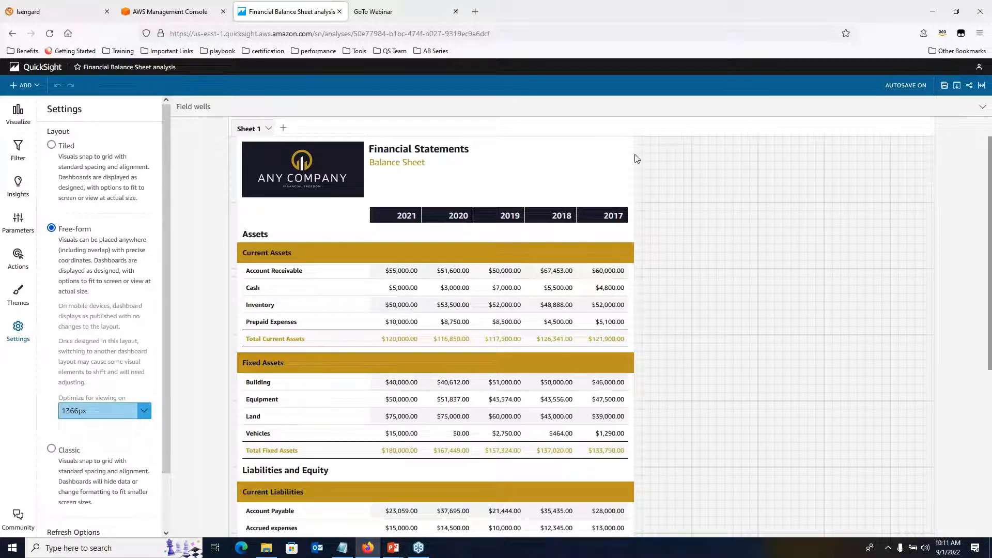
# Step: Examine the company logo visual's custom content, placement, style, interactions and rules settings
pyautogui.click(510, 170)
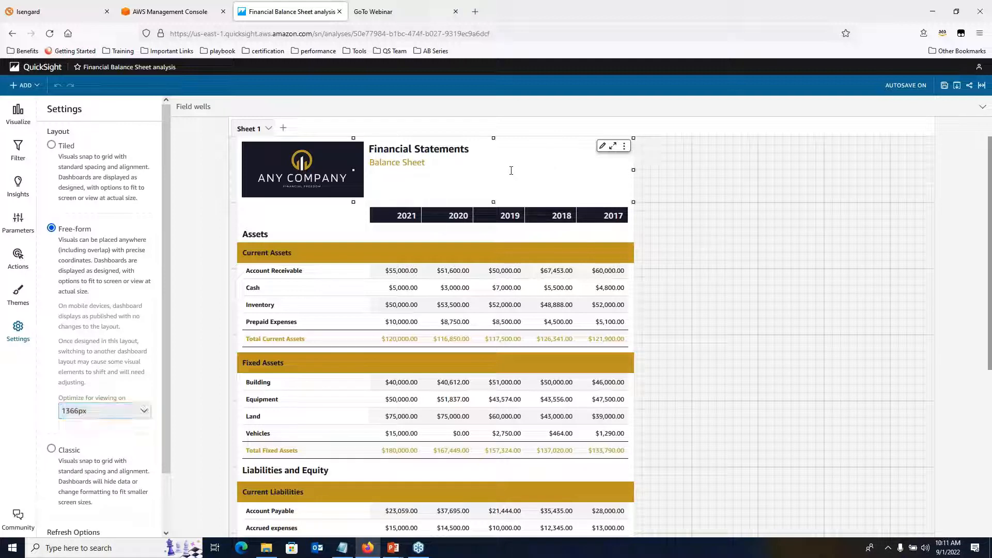
pyautogui.click(337, 194)
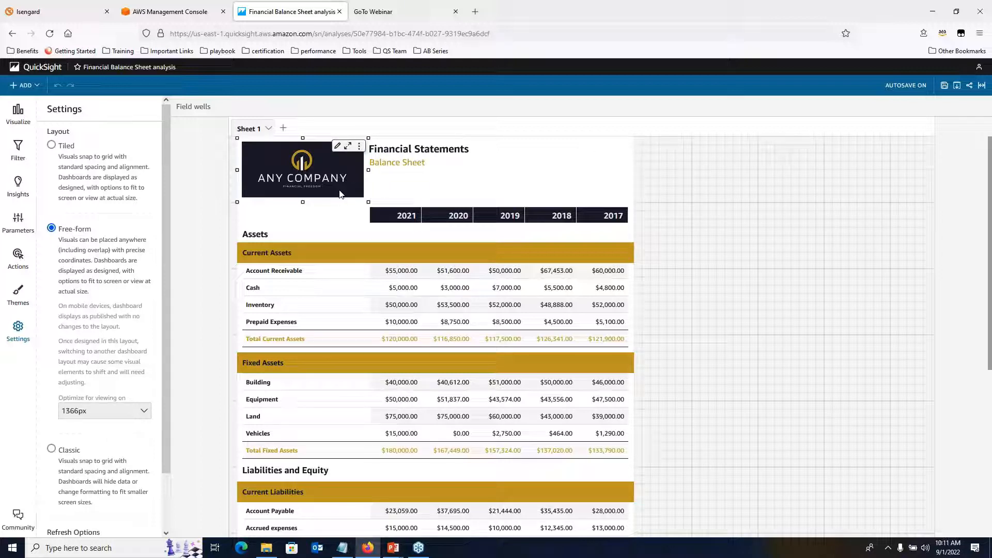
pyautogui.click(336, 147)
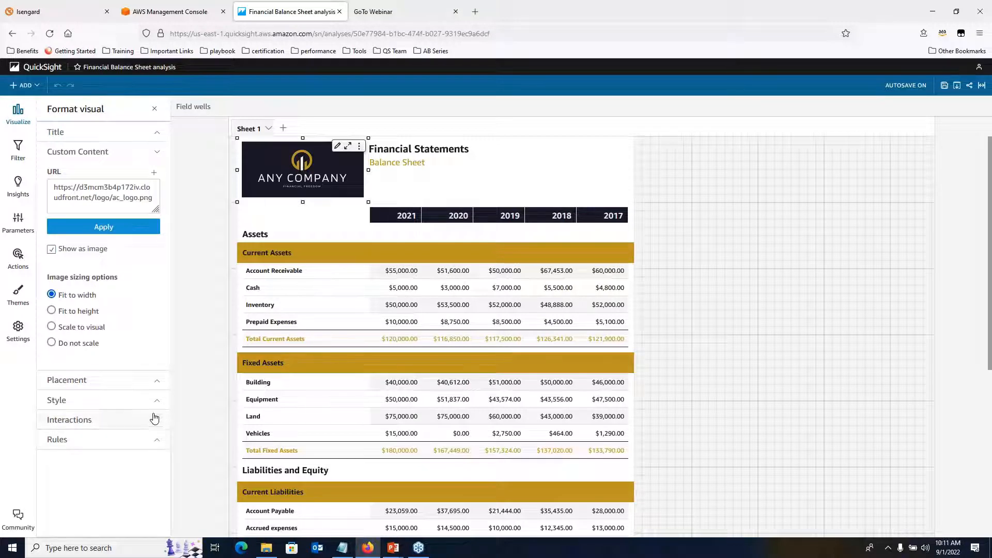
pyautogui.click(155, 380)
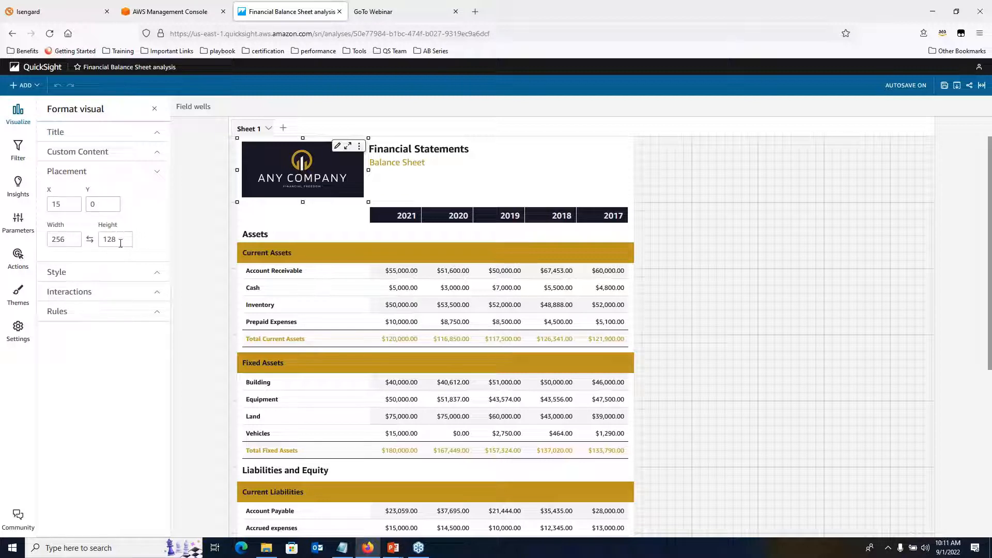
pyautogui.click(155, 273)
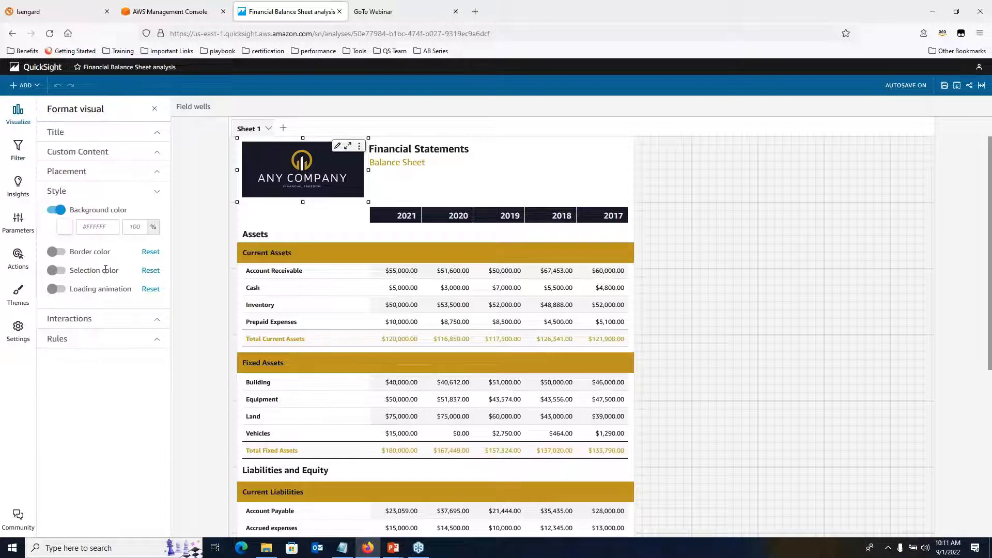
pyautogui.click(157, 320)
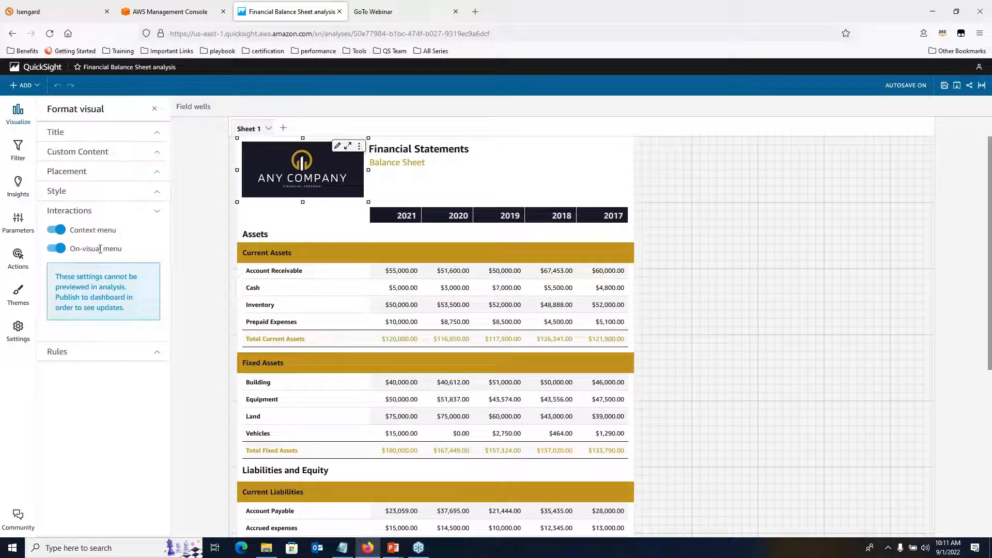
pyautogui.click(157, 351)
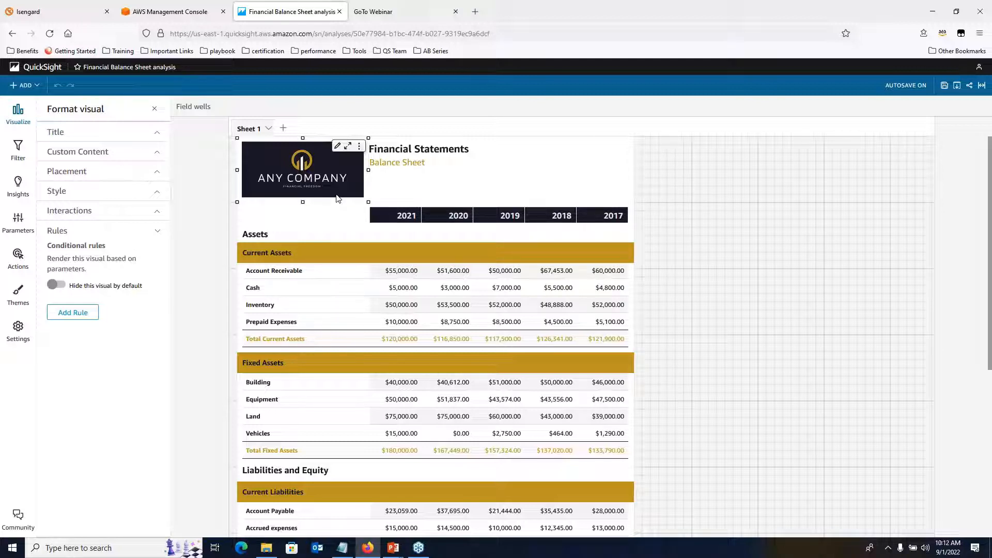
pyautogui.click(338, 150)
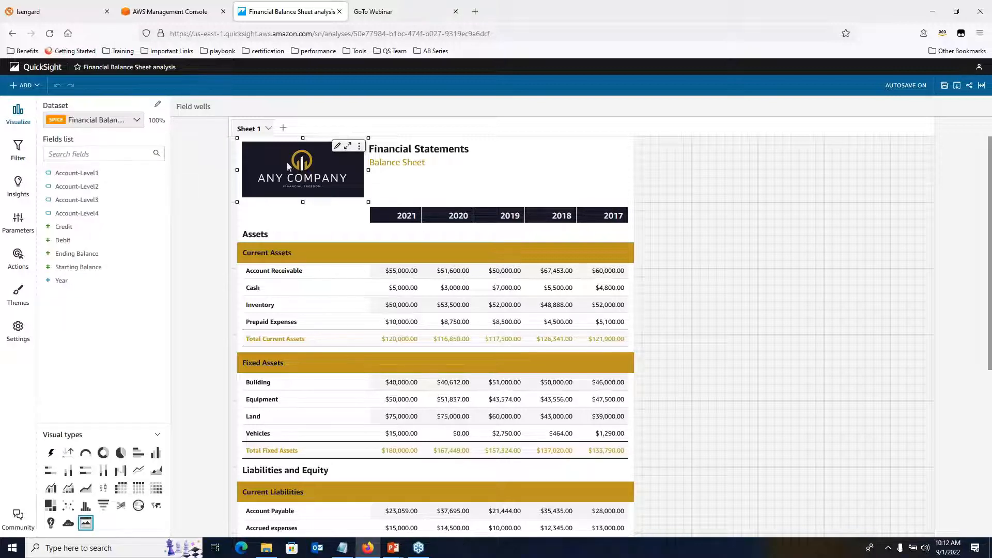
pyautogui.click(338, 146)
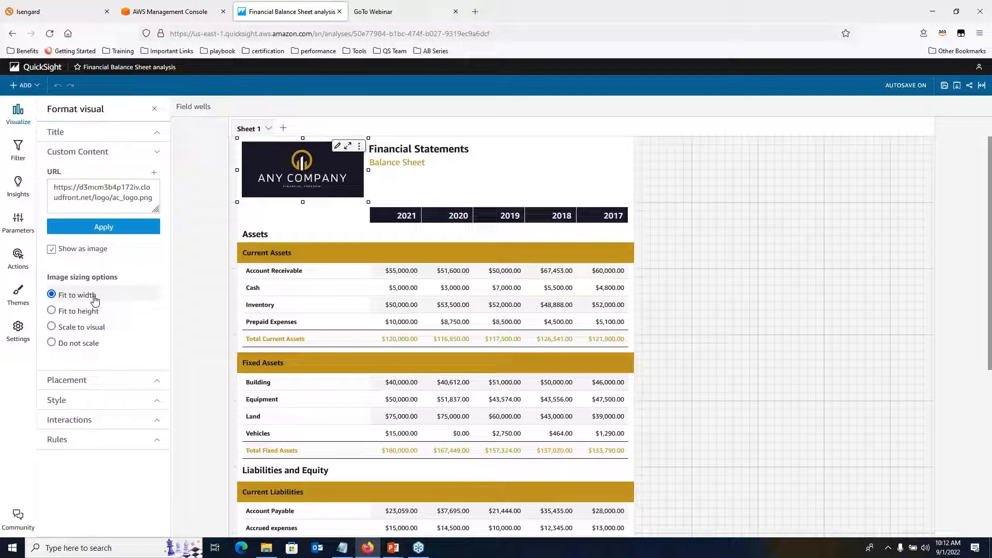
# Step: Open the Financial Statements heading's narrative, examine its formatted text, and leave the editor without saving
pyautogui.click(468, 168)
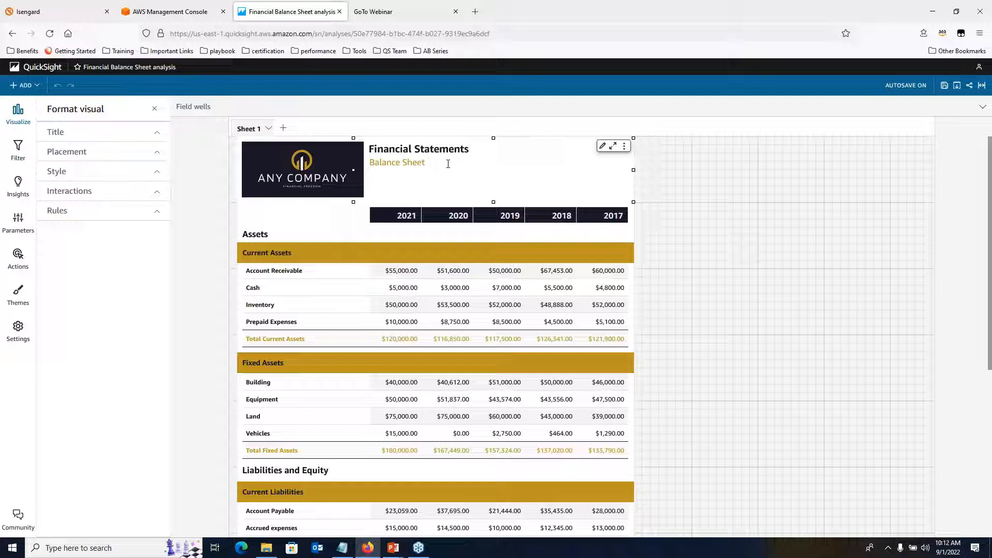
pyautogui.click(624, 146)
pyautogui.click(573, 170)
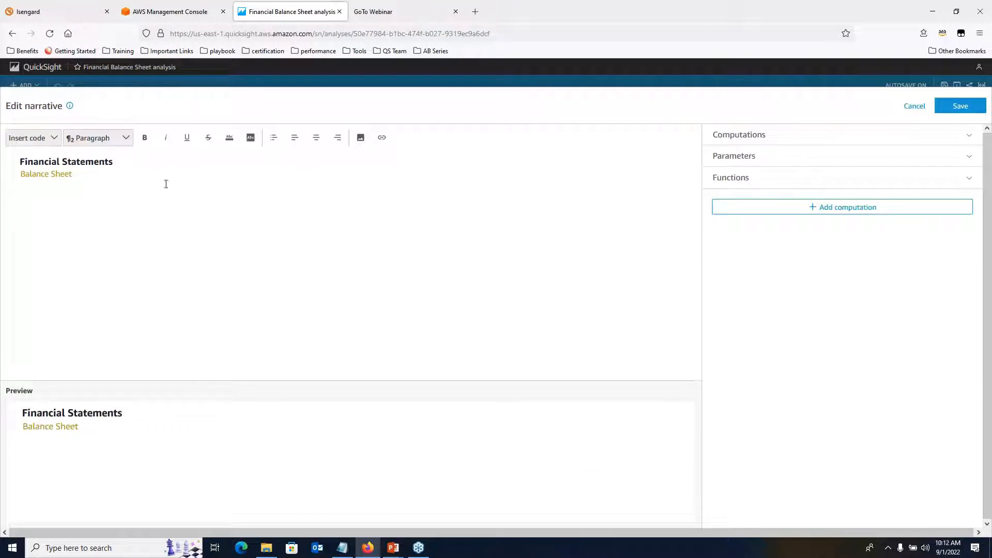
pyautogui.moveTo(99, 181); pyautogui.dragTo(5, 164)
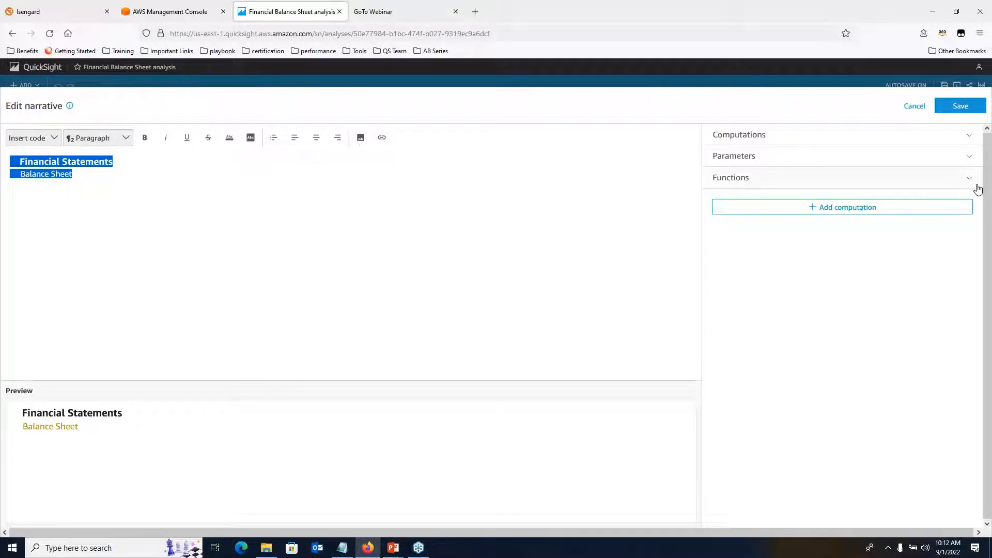
pyautogui.click(914, 107)
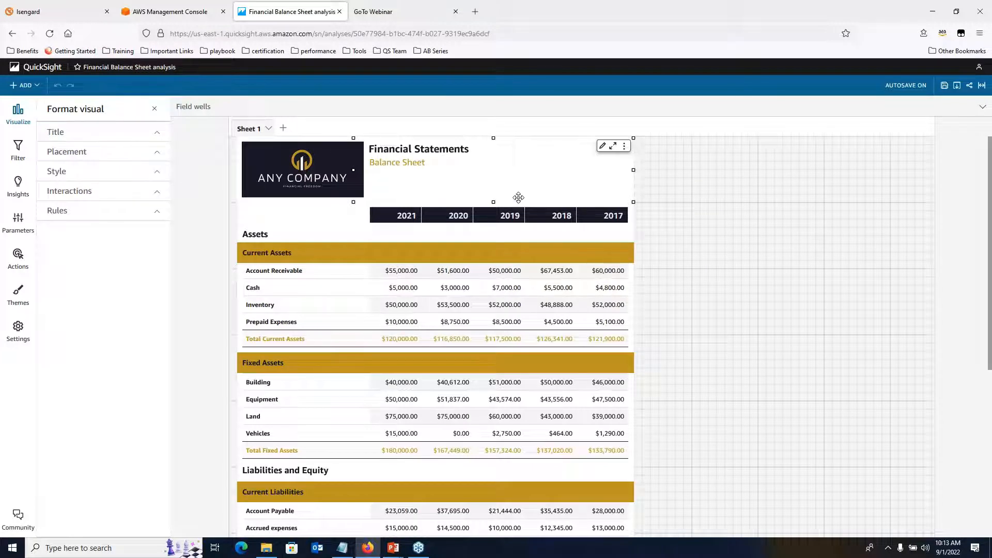
# Step: Inspect the separate text visuals that form the Assets and Current Assets headings
pyautogui.click(365, 236)
pyautogui.click(364, 251)
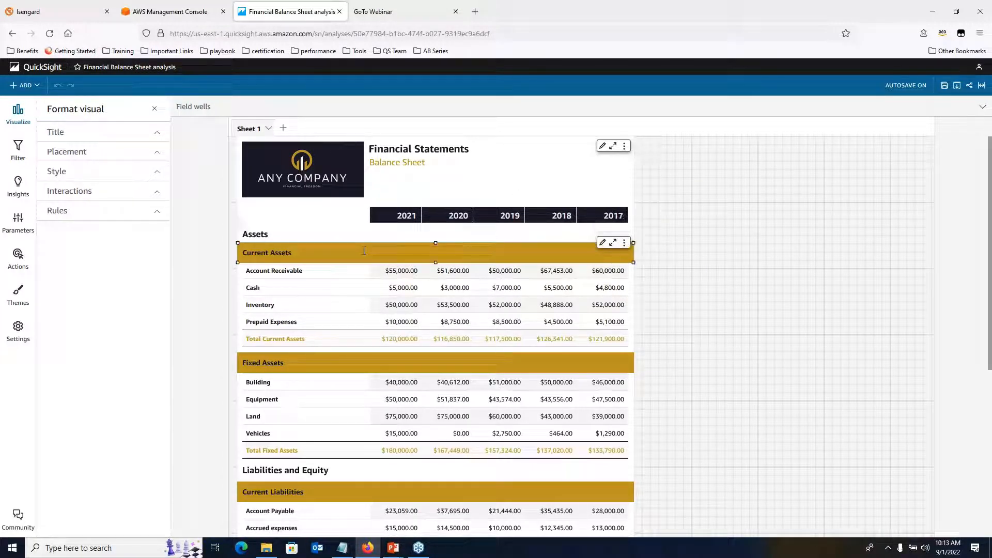
pyautogui.click(329, 231)
pyautogui.click(328, 252)
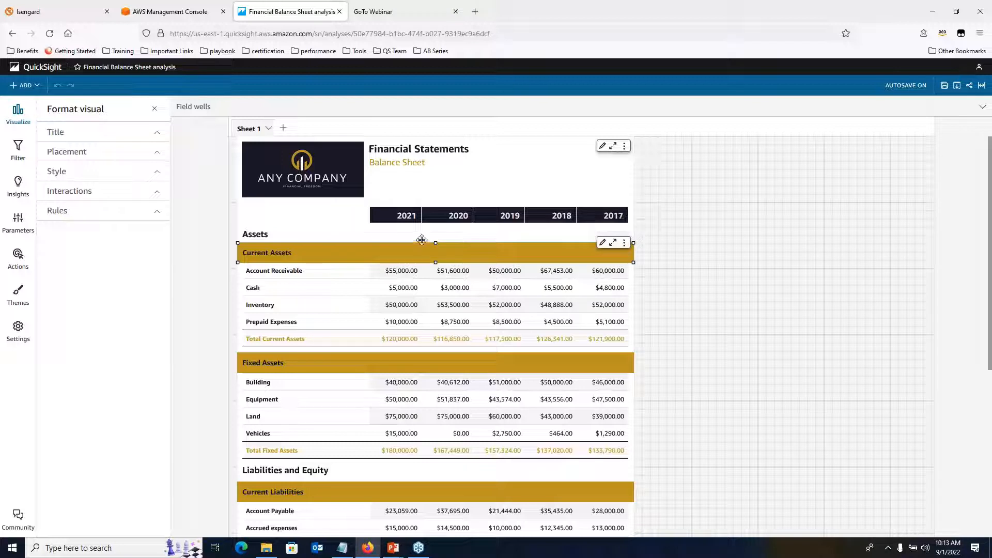
# Step: Inspect the row, column and value fields of the pivot table under the Assets heading
pyautogui.click(343, 279)
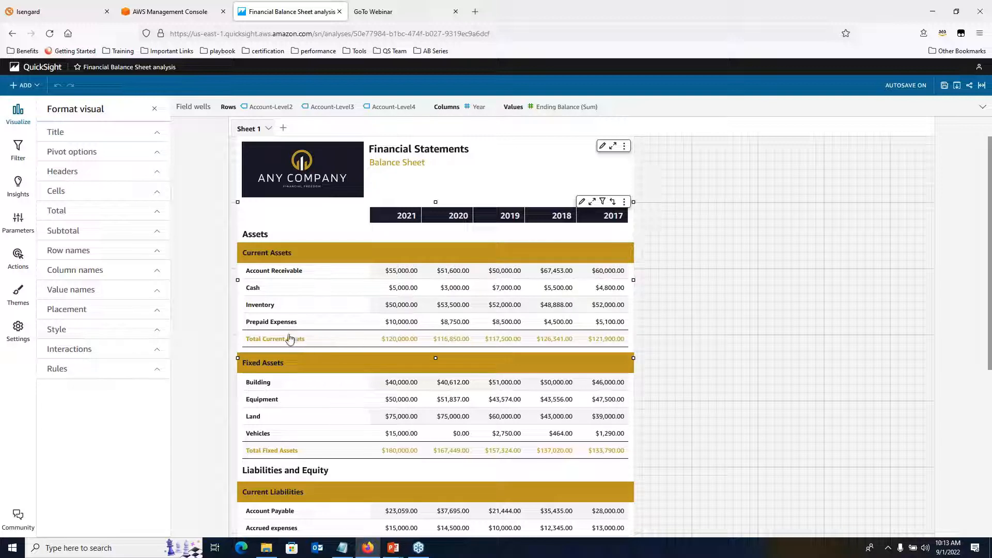
pyautogui.click(194, 108)
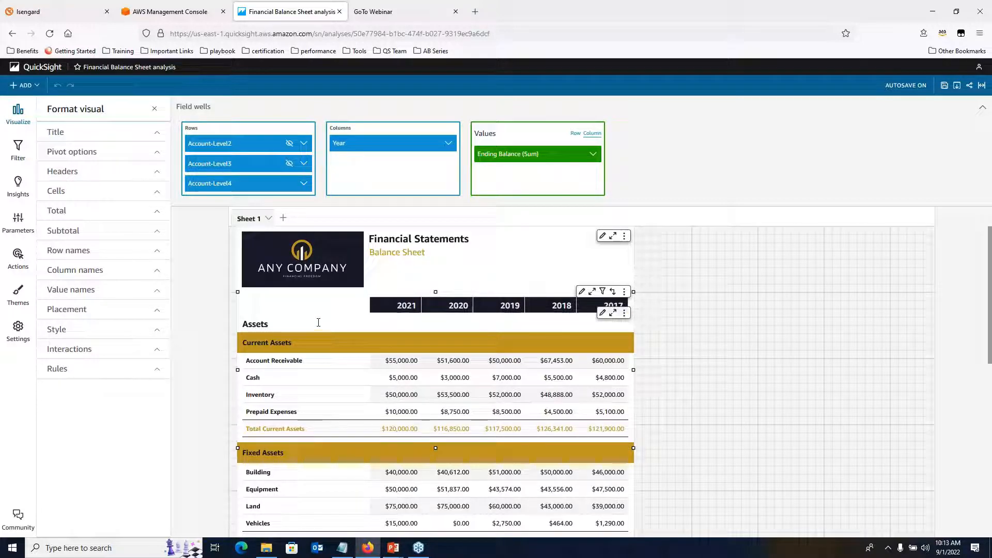
pyautogui.click(297, 107)
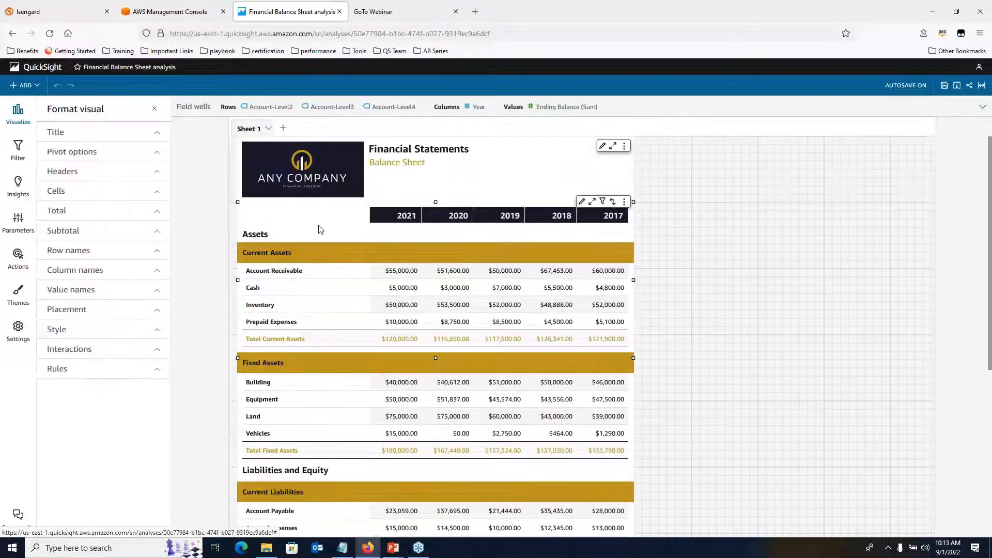
# Step: Move the Current Assets heading straight down over the pivot table to about Y 247
pyautogui.click(352, 252)
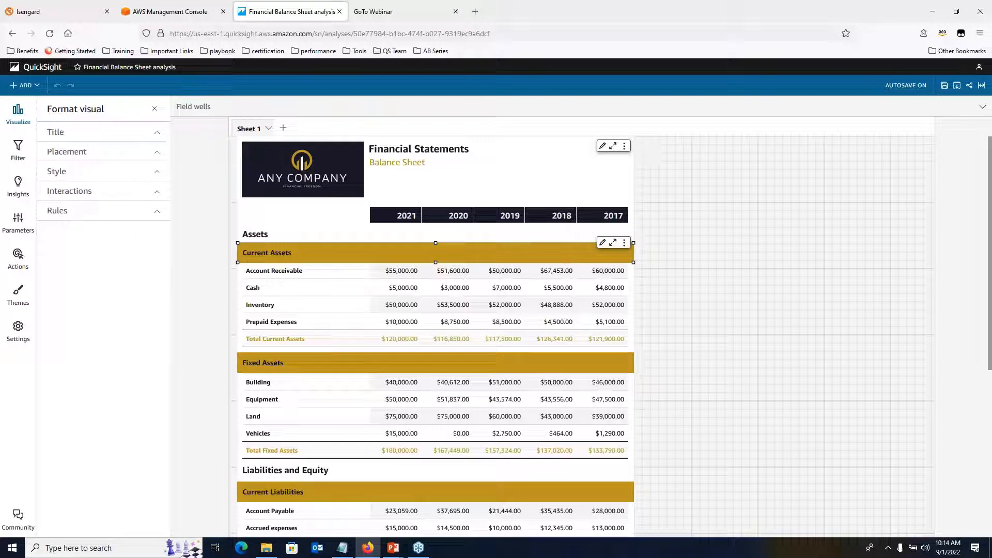
pyautogui.press('Down')
pyautogui.press('Down')
pyautogui.press('Down')
pyautogui.press('Down')
pyautogui.press('Down')
pyautogui.press('Down')
pyautogui.press('Down')
pyautogui.press('Down')
pyautogui.press('Down')
pyautogui.press('Down')
pyautogui.press('Down')
pyautogui.press('Down')
pyautogui.press('Down')
pyautogui.press('Down')
pyautogui.press('Down')
pyautogui.press('Down')
pyautogui.press('Down')
pyautogui.press('Down')
pyautogui.press('Down')
pyautogui.press('Down')
pyautogui.press('Down')
pyautogui.press('Down')
pyautogui.press('Down')
pyautogui.press('Down')
pyautogui.press('Down')
pyautogui.press('Down')
pyautogui.press('Down')
pyautogui.press('Down')
pyautogui.press('Down')
pyautogui.press('Down')
pyautogui.press('Down')
pyautogui.press('Down')
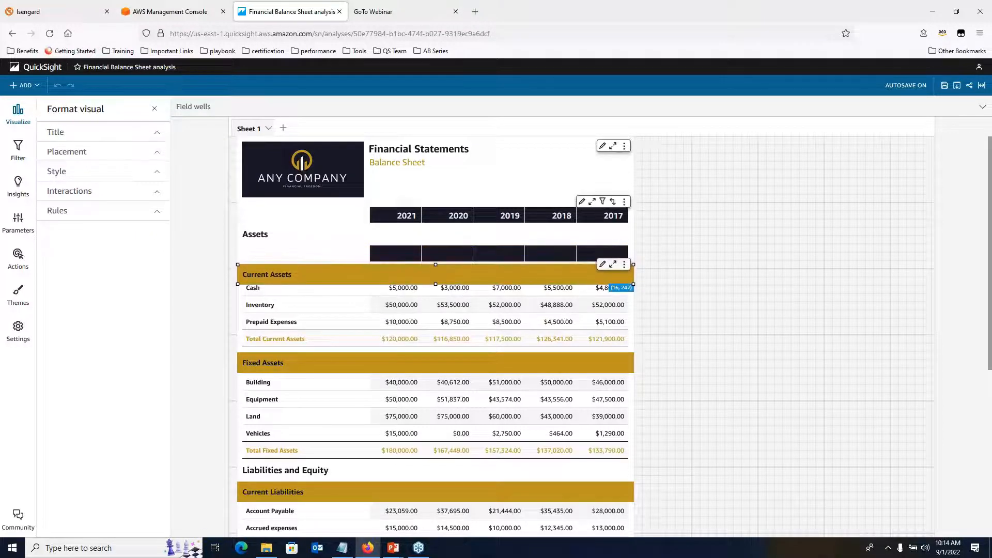
# Step: Move the Assets heading straight down until it lies behind the Current Assets bar
pyautogui.click(310, 239)
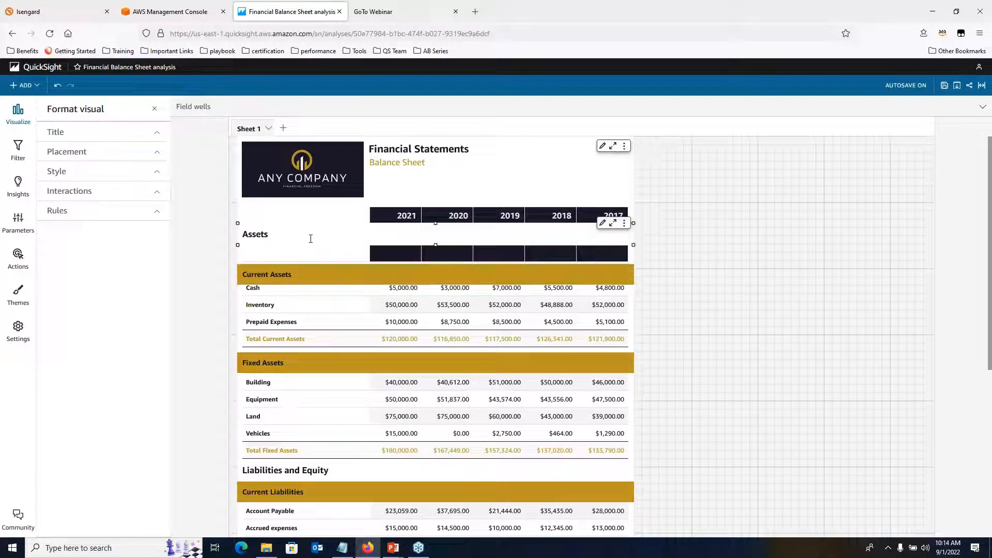
pyautogui.press('Down')
pyautogui.press('Down')
pyautogui.press('Down')
pyautogui.press('Down')
pyautogui.press('Down')
pyautogui.press('Down')
pyautogui.press('Down')
pyautogui.press('Down')
pyautogui.press('Down')
pyautogui.press('Down')
pyautogui.press('Down')
pyautogui.press('Down')
pyautogui.press('Down')
pyautogui.press('Down')
pyautogui.press('Down')
pyautogui.press('Down')
pyautogui.press('Down')
pyautogui.press('Down')
pyautogui.press('Down')
pyautogui.press('Down')
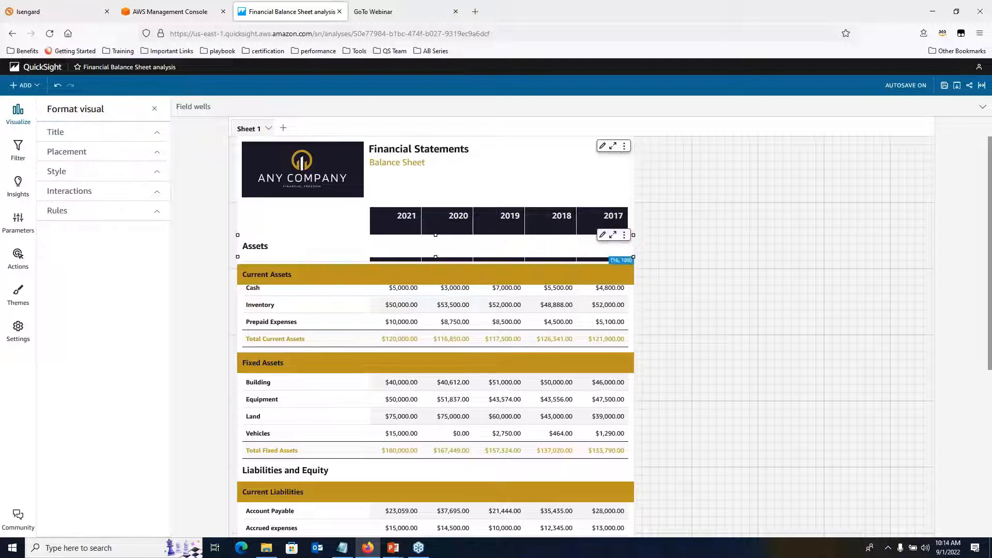
pyautogui.press('Down')
pyautogui.press('Down')
pyautogui.press('Down')
pyautogui.press('Down')
pyautogui.press('Down')
pyautogui.press('Down')
pyautogui.press('Down')
pyautogui.press('Down')
pyautogui.press('Down')
pyautogui.press('Down')
pyautogui.press('Down')
pyautogui.press('Down')
pyautogui.press('Down')
pyautogui.press('Down')
pyautogui.press('Down')
pyautogui.press('Down')
pyautogui.press('Down')
pyautogui.press('Down')
pyautogui.press('Down')
pyautogui.press('Down')
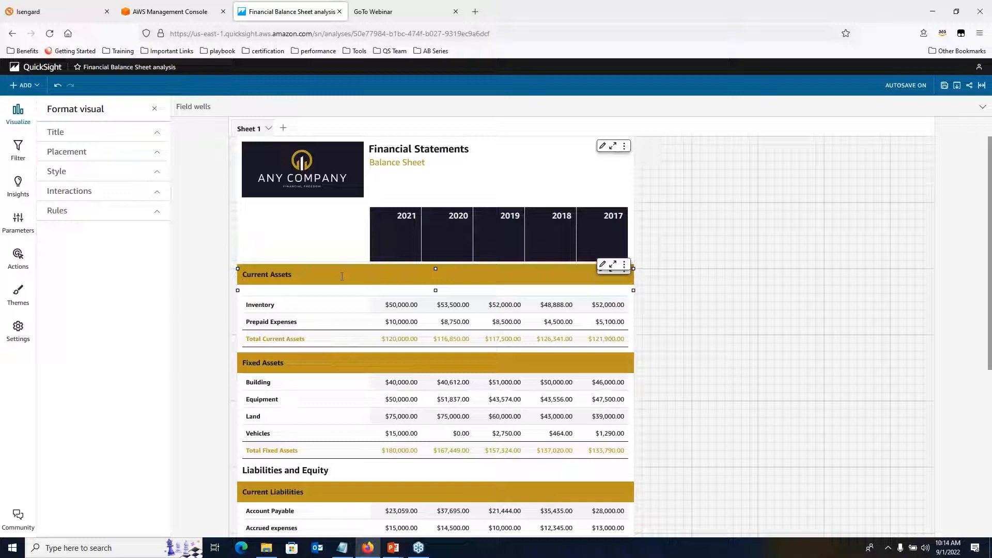
# Step: View the layering options of the Assets heading and undo the moves of both headings
pyautogui.click(623, 267)
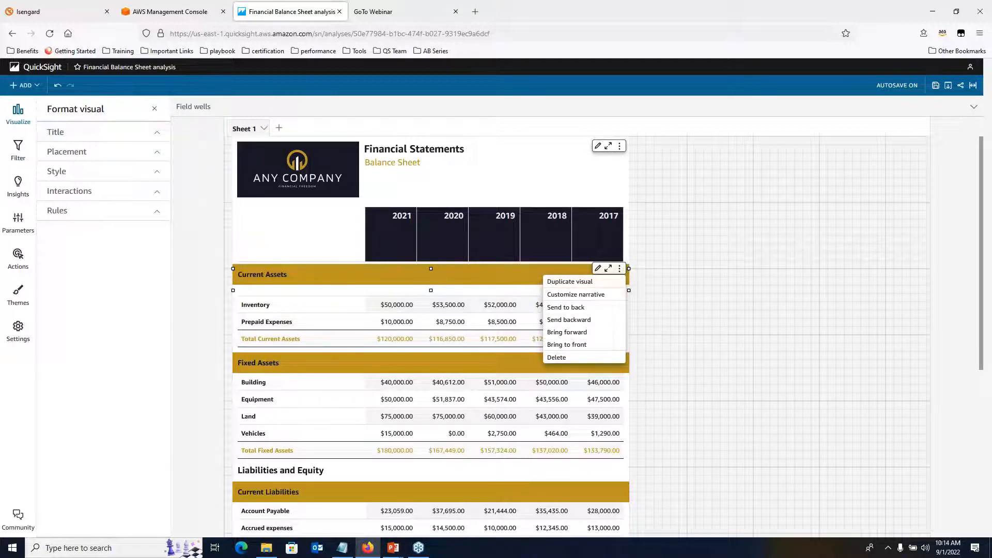
pyautogui.click(58, 86)
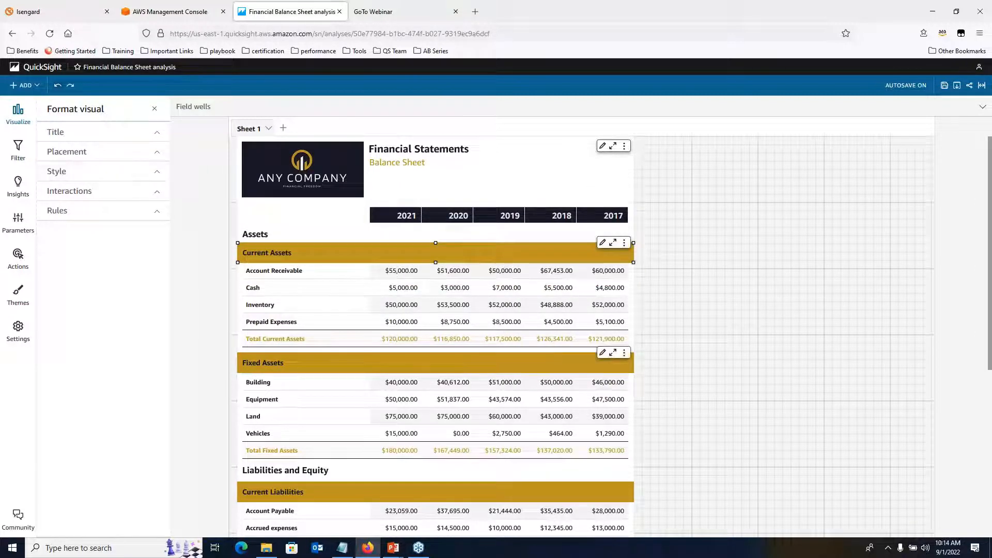
# Step: Inspect the title, pivot options and header formatting of the Current Assets pivot table
pyautogui.click(339, 292)
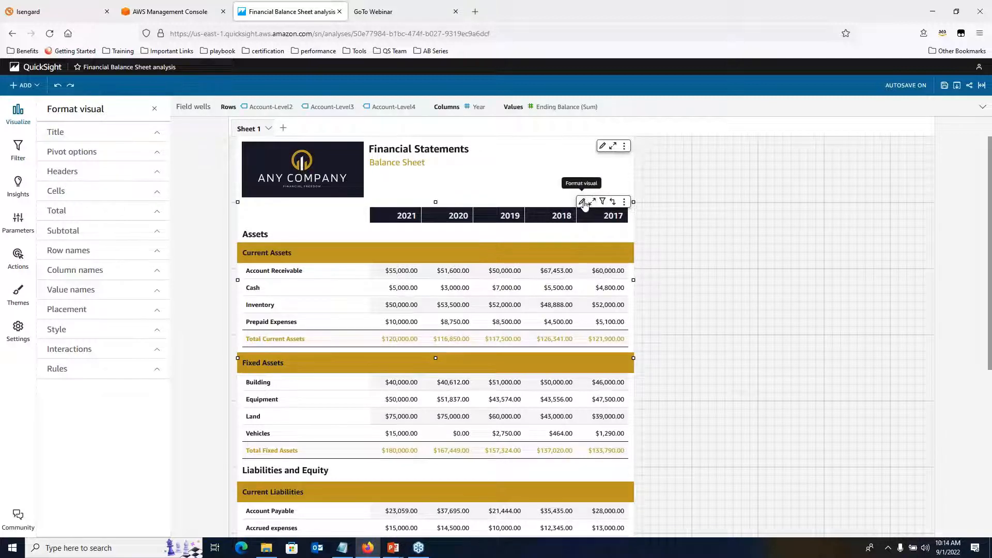
pyautogui.click(158, 136)
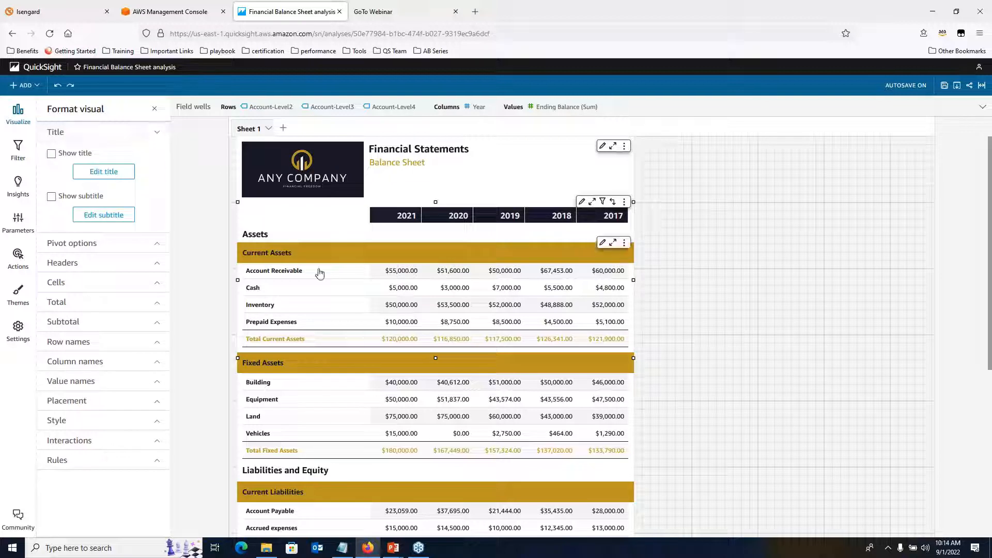
pyautogui.click(157, 246)
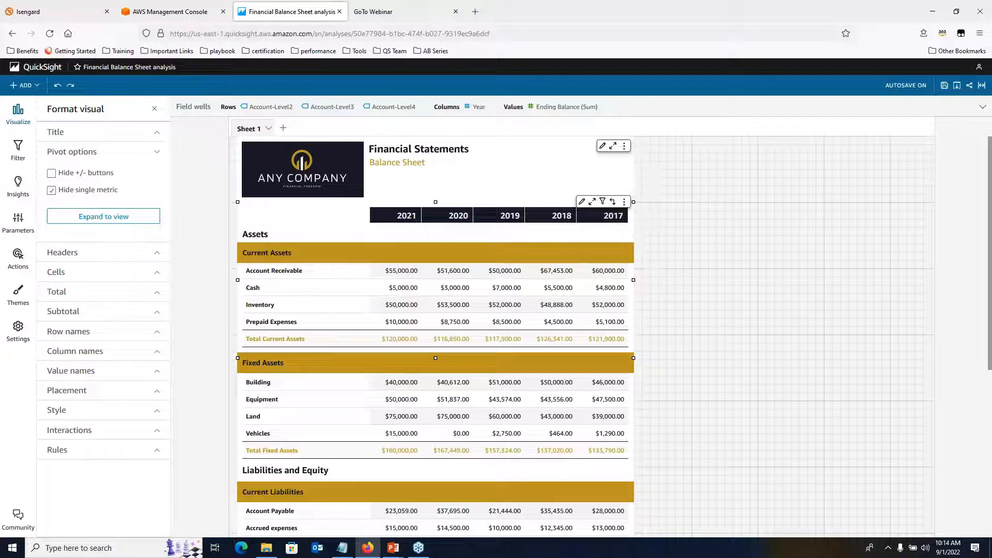
pyautogui.click(157, 252)
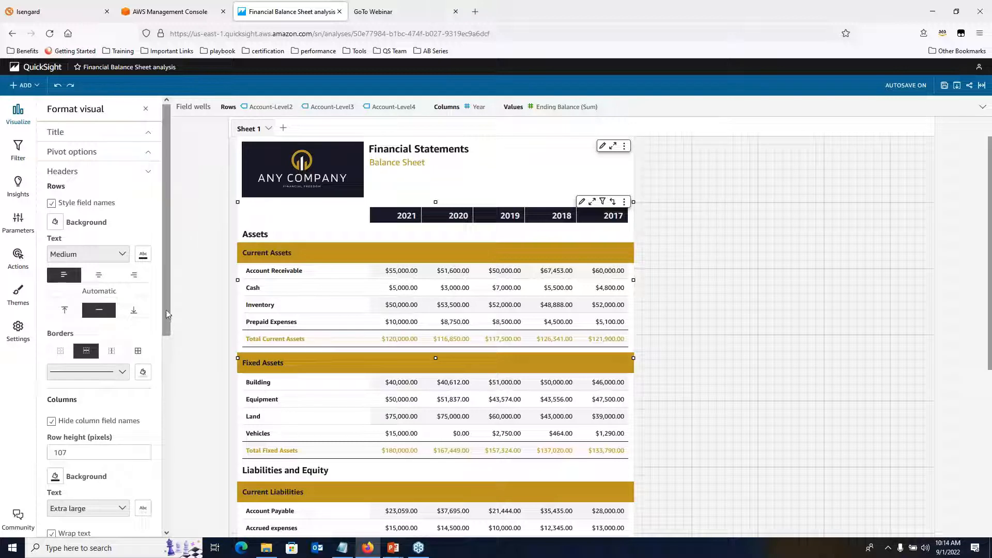
pyautogui.click(147, 174)
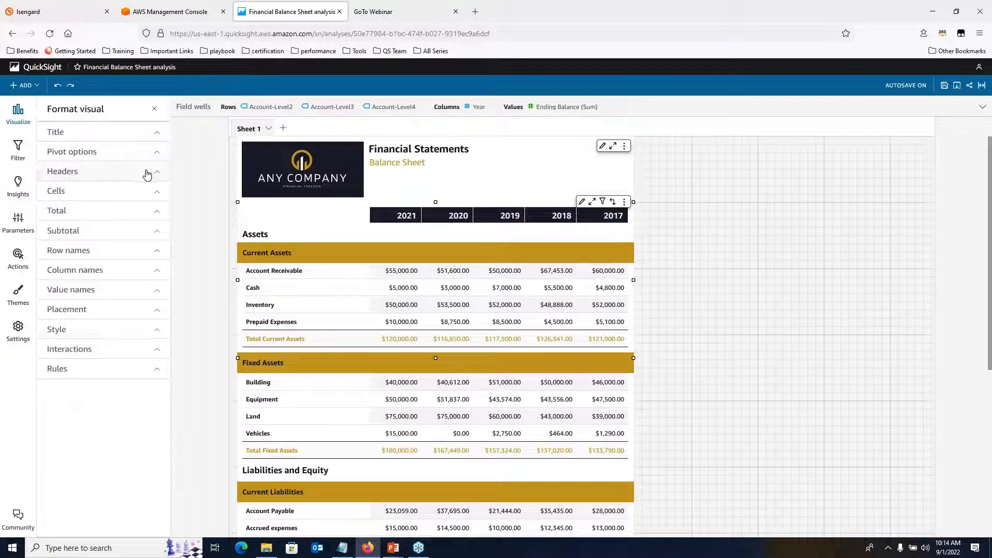
# Step: Inspect the total, placement and style settings of the Current Assets pivot table
pyautogui.click(160, 216)
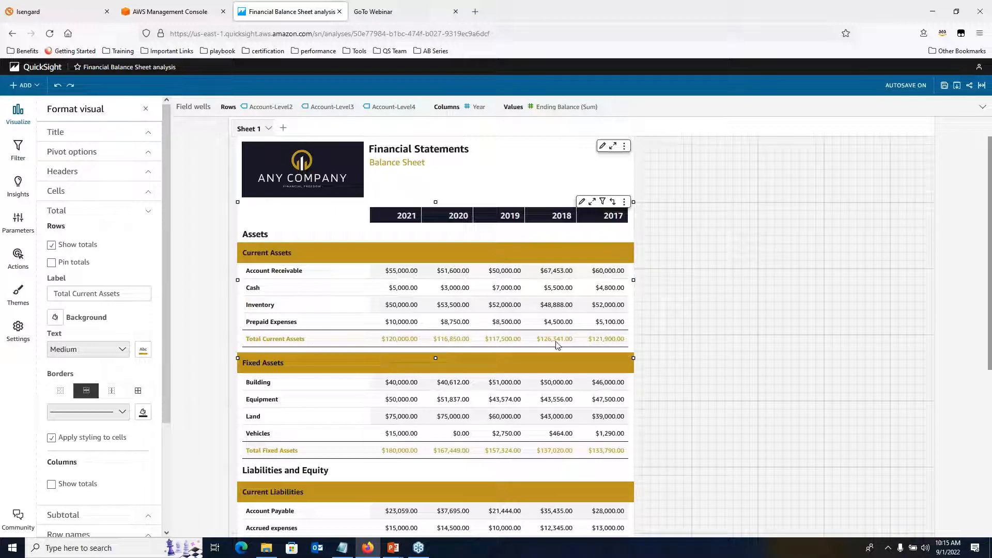
pyautogui.click(150, 212)
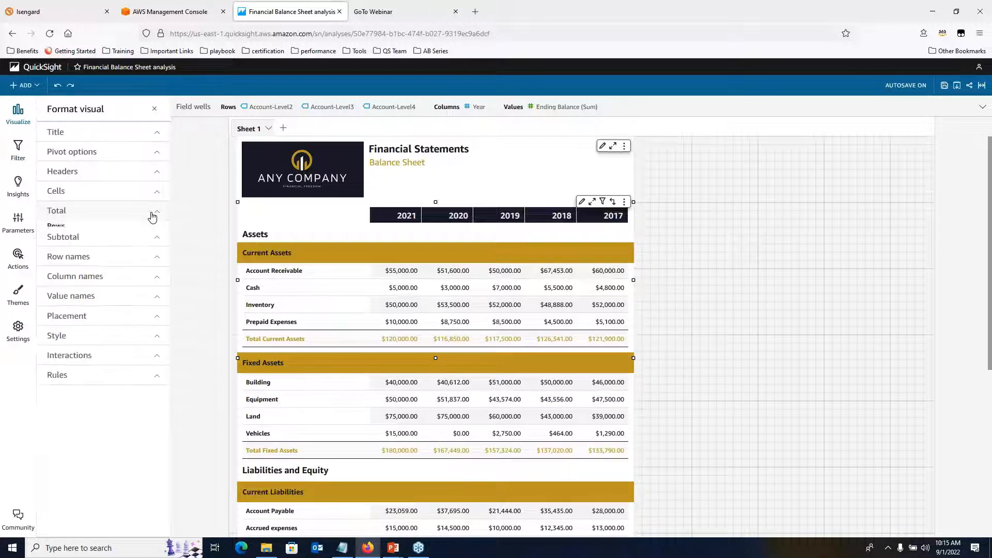
pyautogui.click(158, 312)
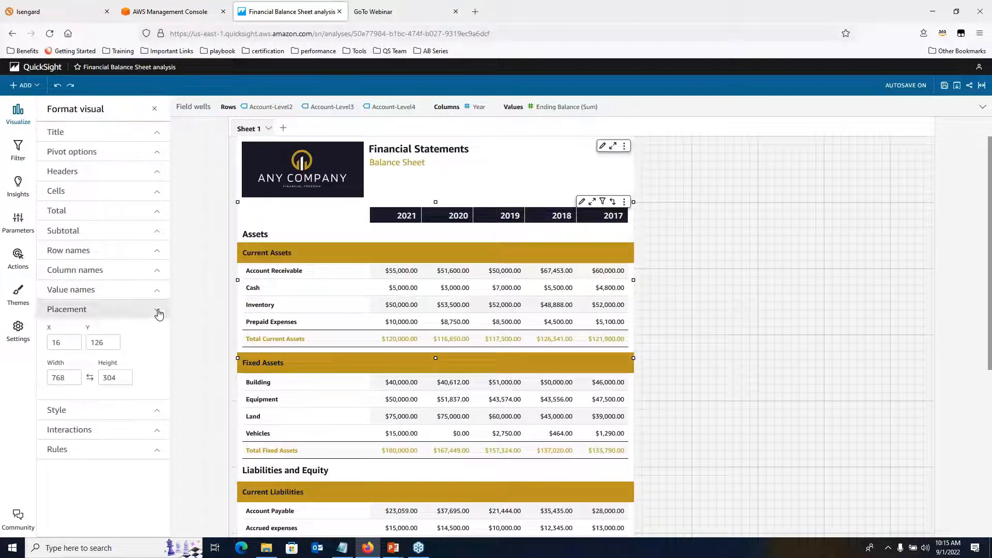
pyautogui.click(158, 312)
pyautogui.click(158, 331)
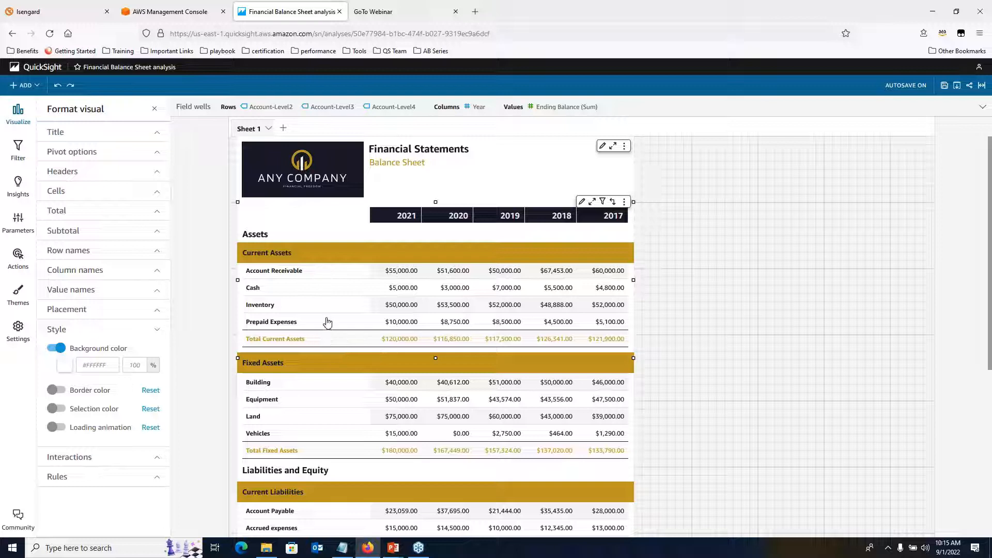
# Step: Inspect the Account-Level3 filter of the Current Assets pivot table and view the visual's menu options for duplicating it
pyautogui.click(24, 161)
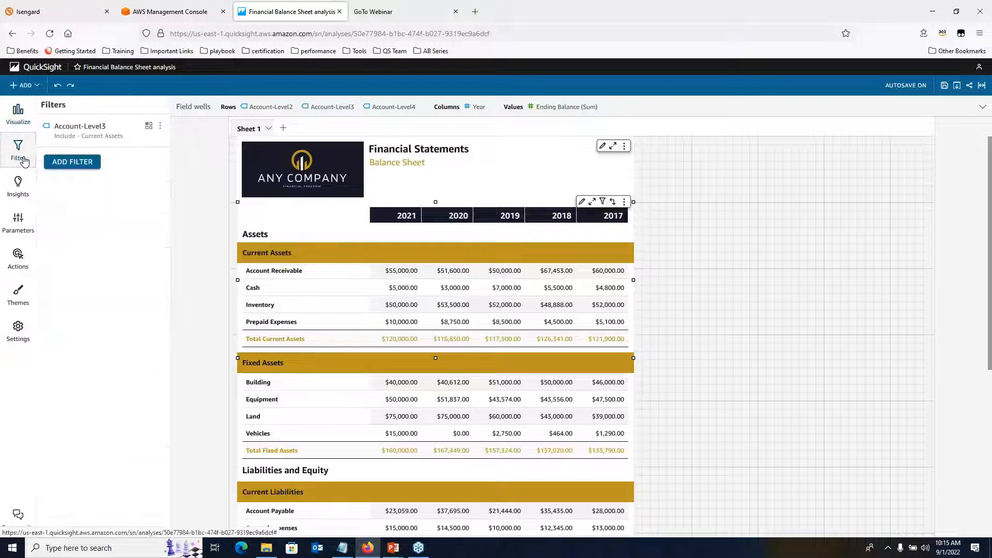
pyautogui.click(106, 134)
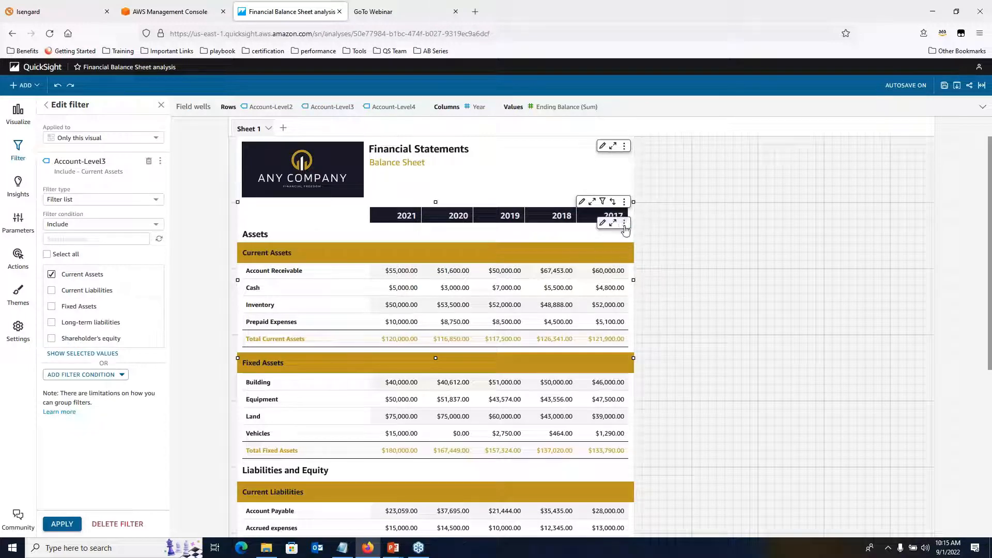
pyautogui.click(624, 202)
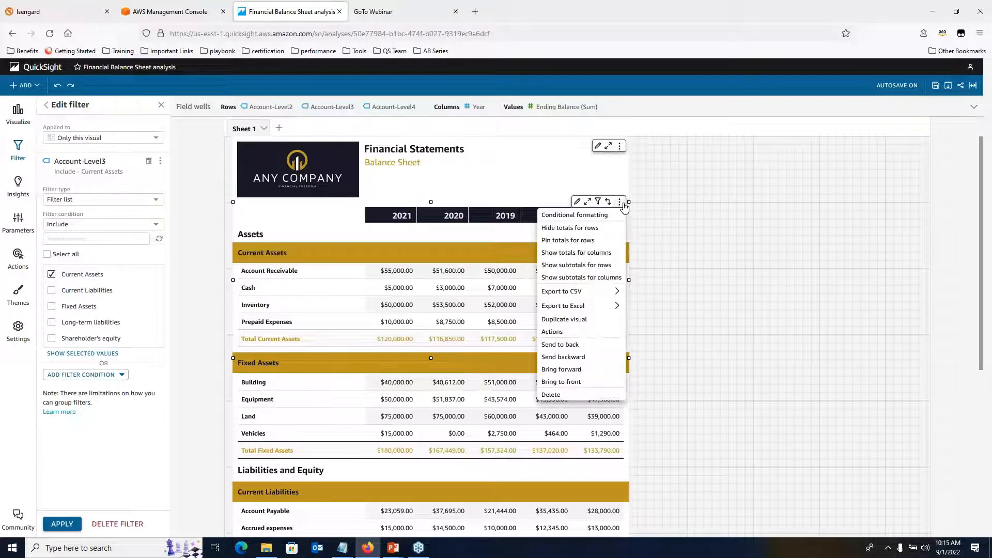
# Step: Inspect the Account-Level3 filter of the Fixed Assets pivot table and look over the remaining sections of the balance sheet
pyautogui.click(315, 403)
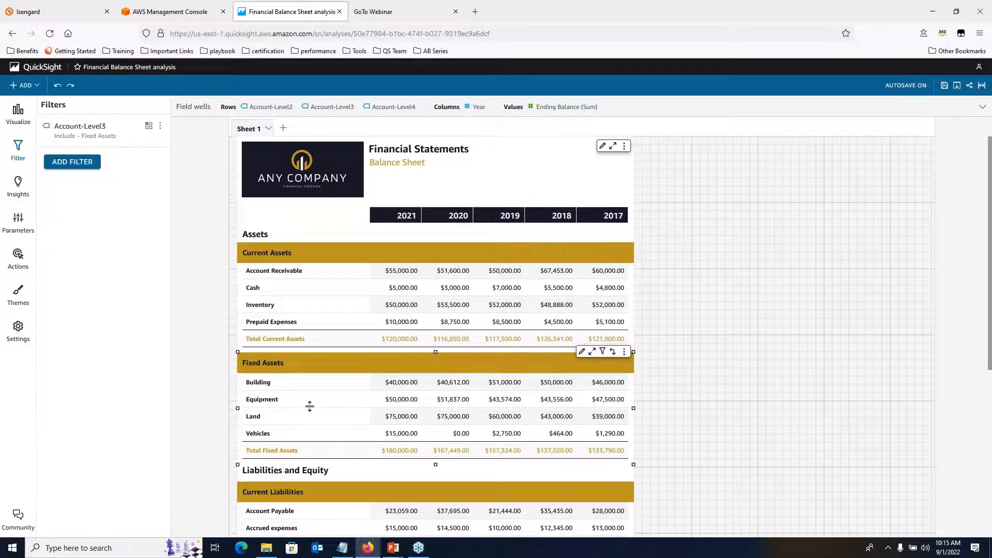
pyautogui.click(101, 136)
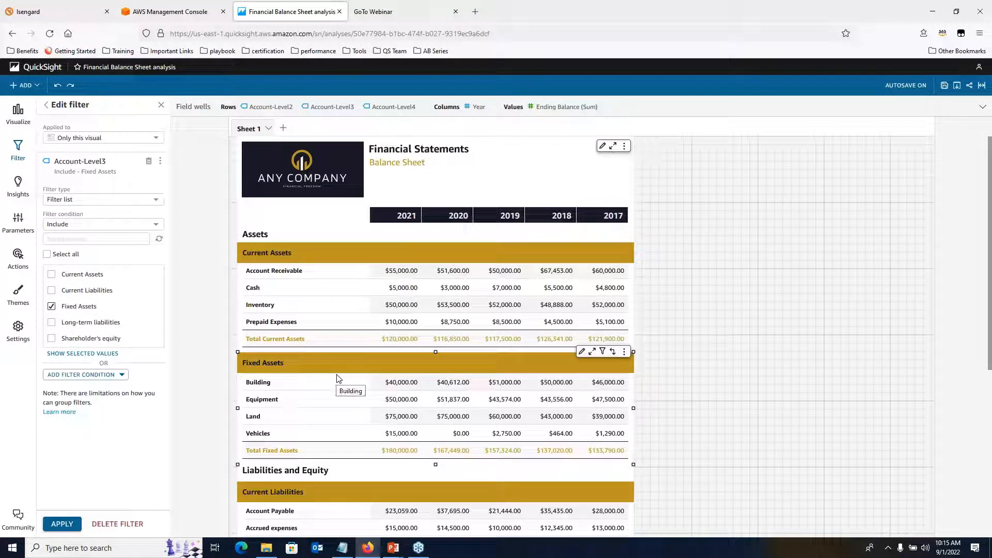
pyautogui.click(666, 407)
pyautogui.scroll(-5, 665, 407)
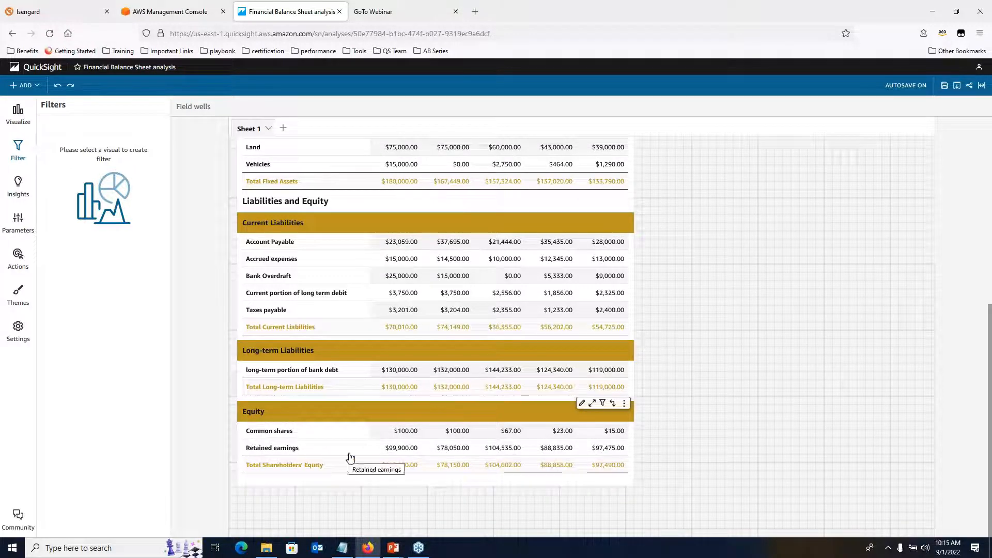
pyautogui.scroll(2, 648, 373)
pyautogui.scroll(3, 649, 370)
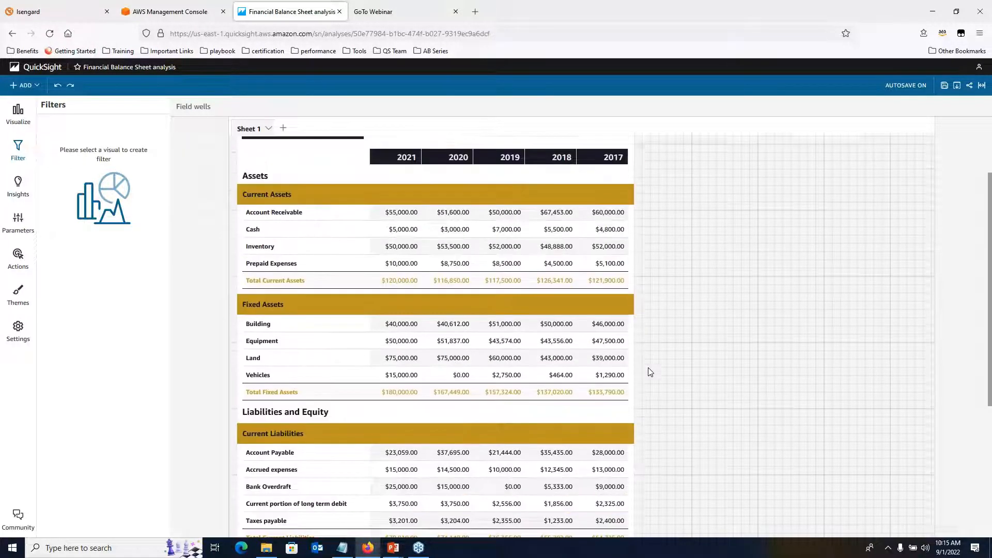
# Step: View the analysis's publishing and sharing options, and open the published Balance Sheet Dashboard
pyautogui.click(969, 85)
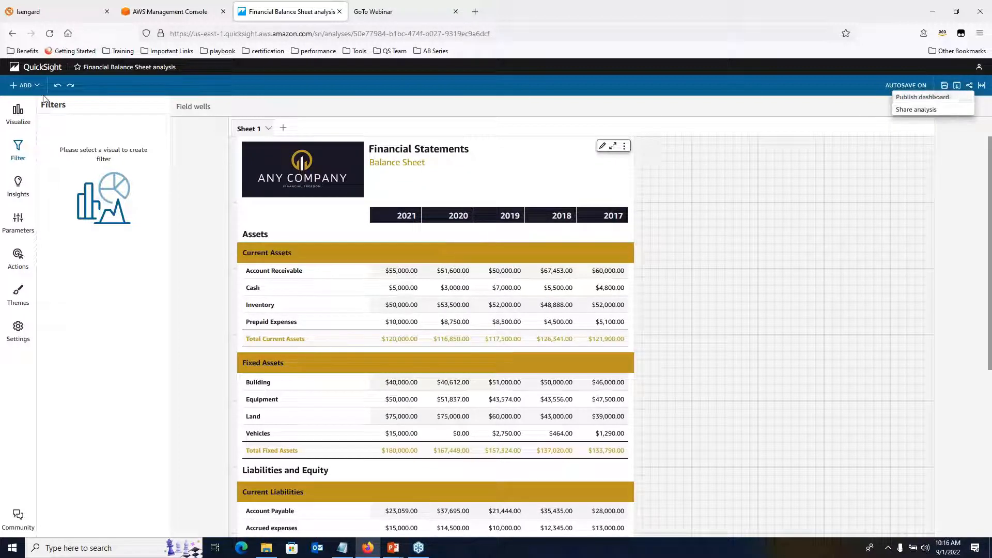
pyautogui.click(45, 67)
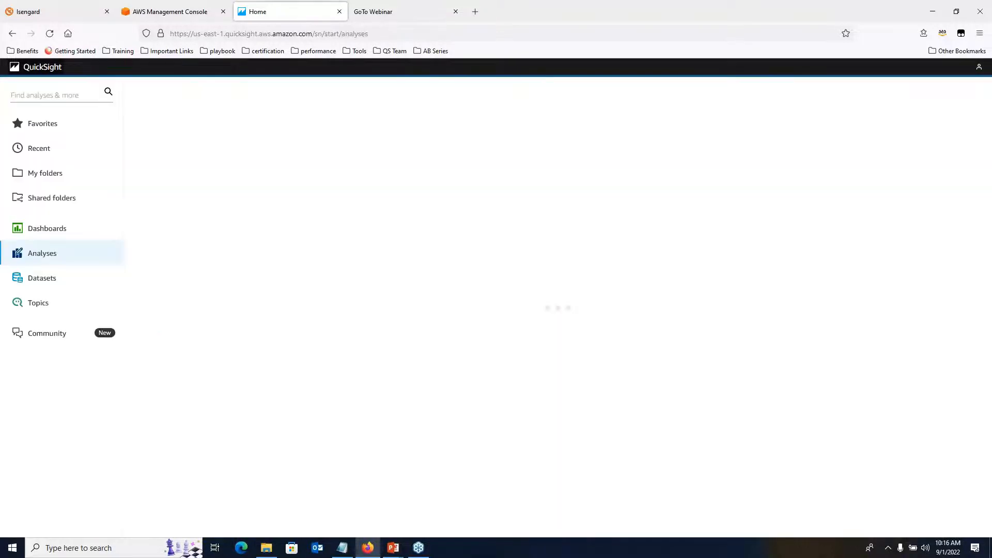
pyautogui.click(61, 223)
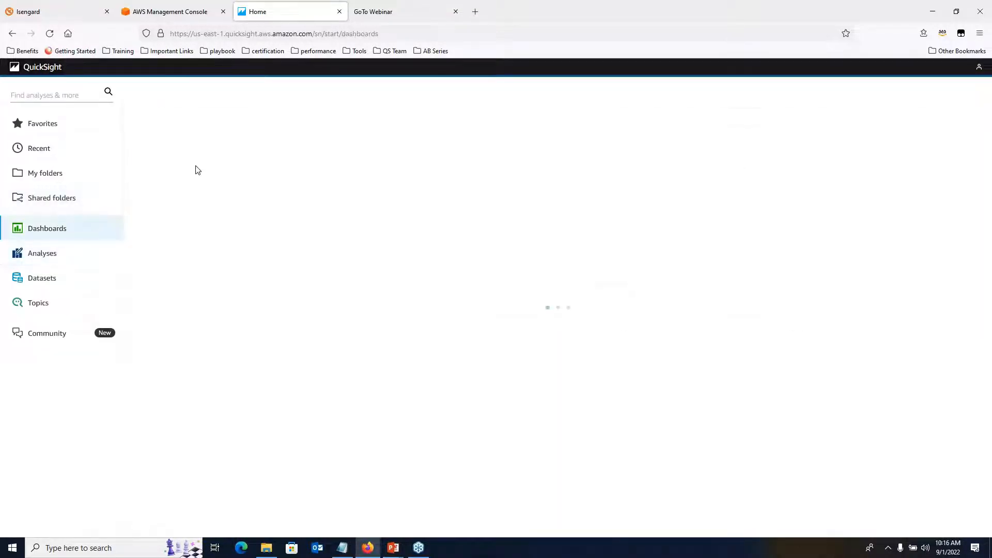
pyautogui.click(199, 138)
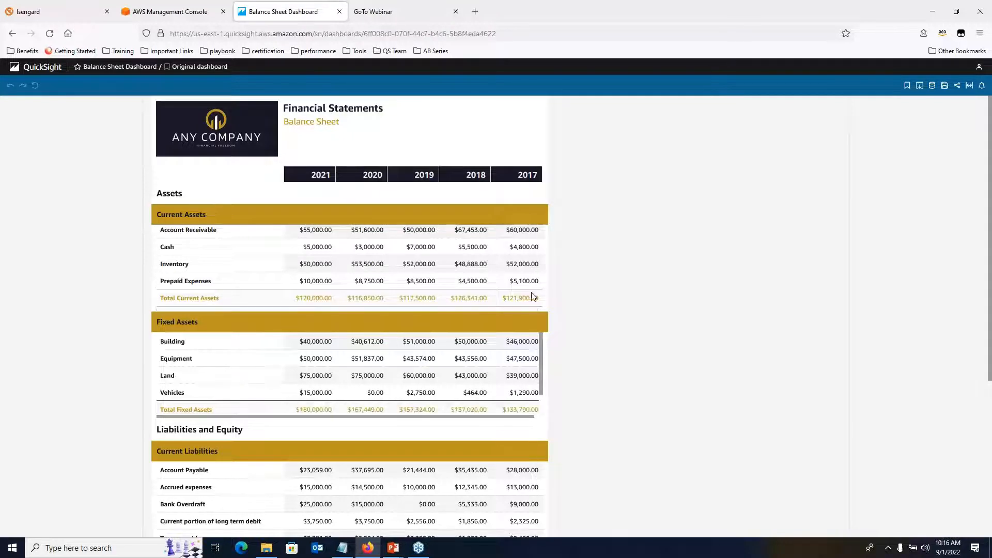
# Step: Review the schedule, text, attachment and recipient settings of a new email report for the dashboard, cancel it and leave the dashboard
pyautogui.click(957, 86)
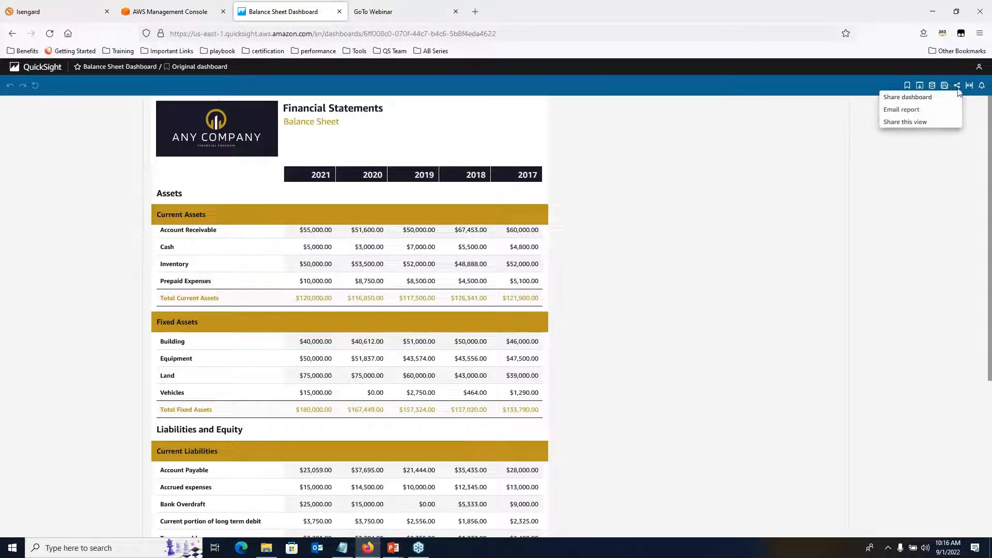
pyautogui.click(906, 112)
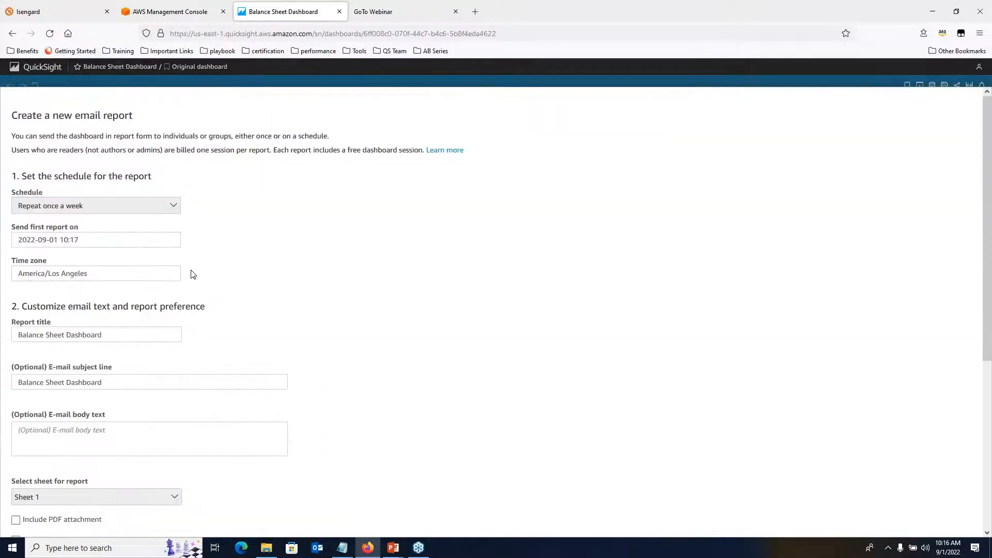
pyautogui.scroll(-3, 204, 306)
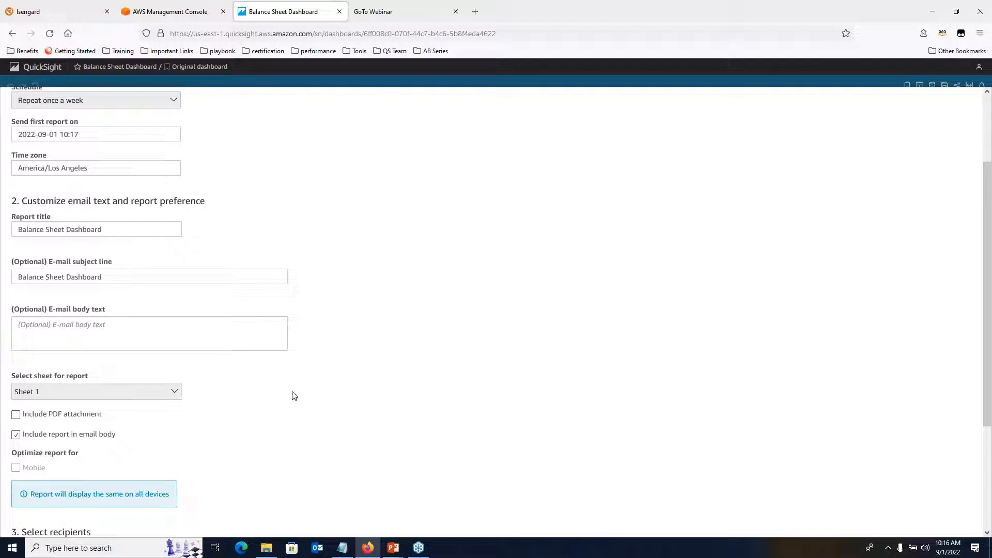
pyautogui.scroll(-3, 292, 395)
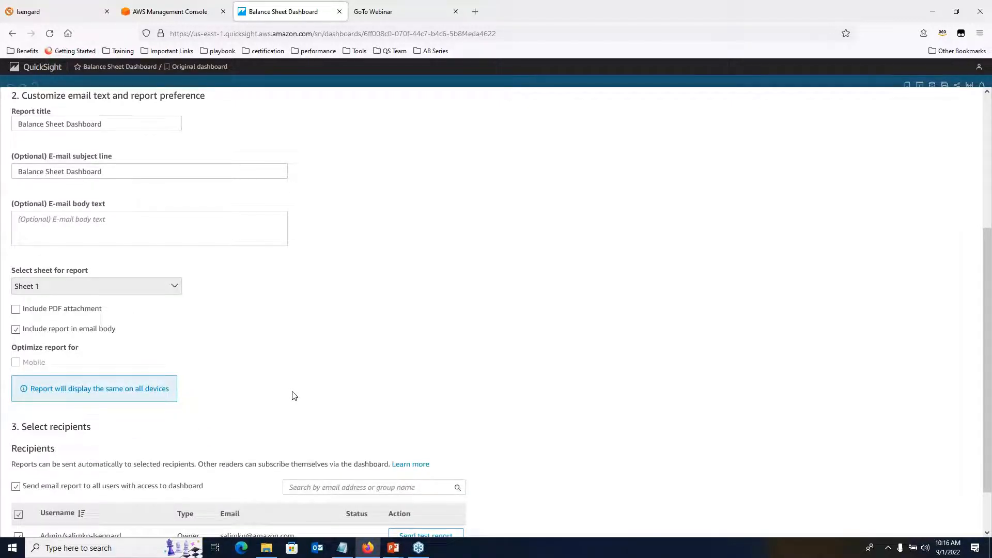
pyautogui.scroll(4, 291, 395)
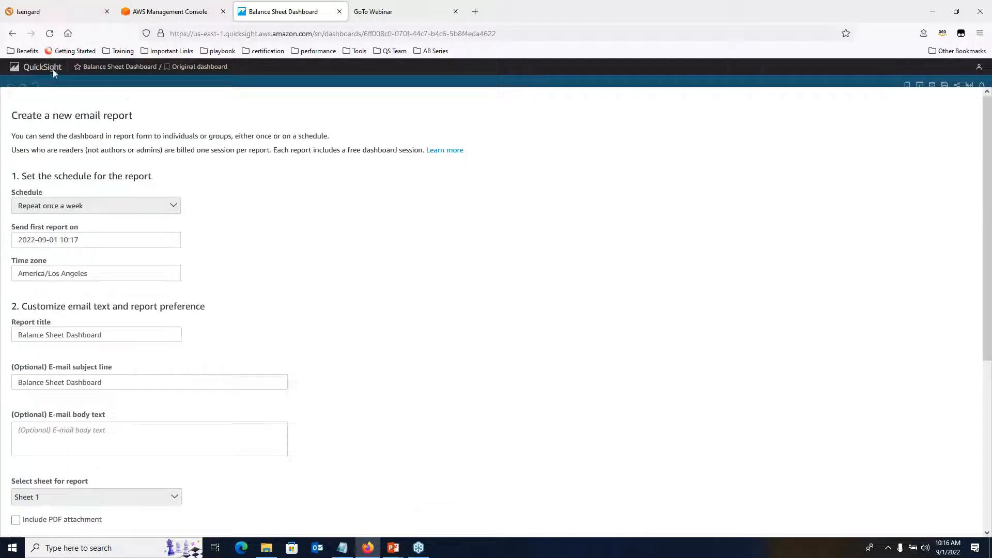
pyautogui.scroll(-5, 858, 403)
pyautogui.click(935, 516)
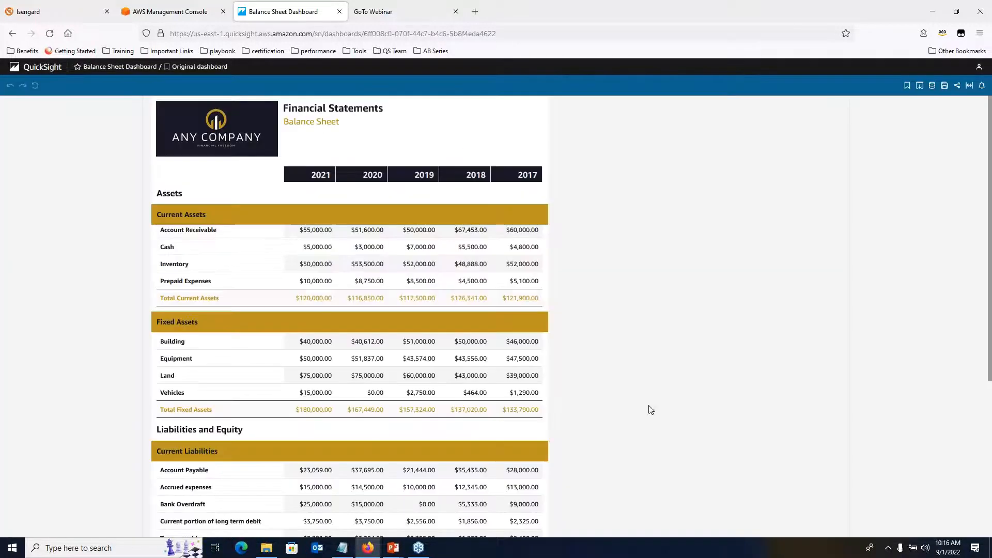
pyautogui.click(36, 71)
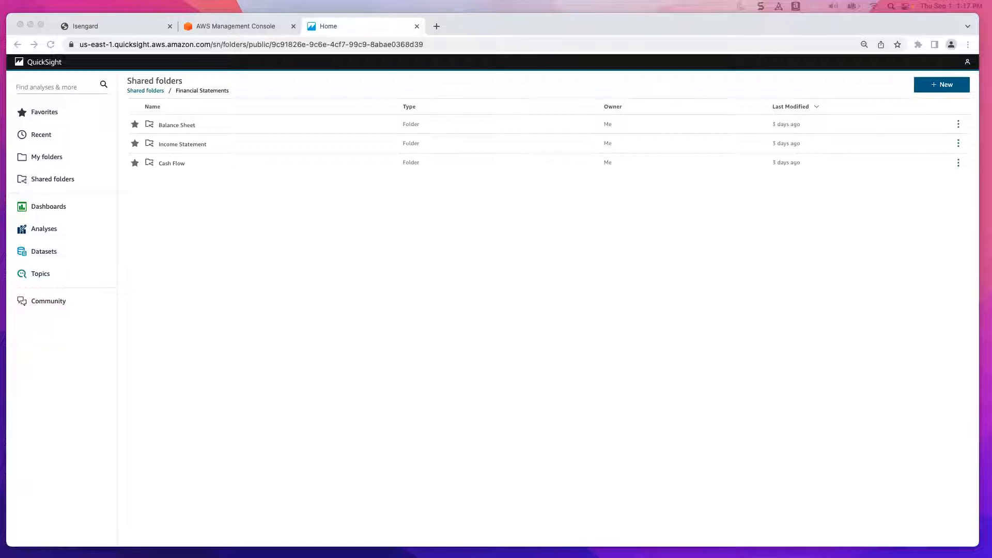
# Step: Open the Cash Flow Data dataset from the Cash Flow shared folder for editing
pyautogui.click(311, 266)
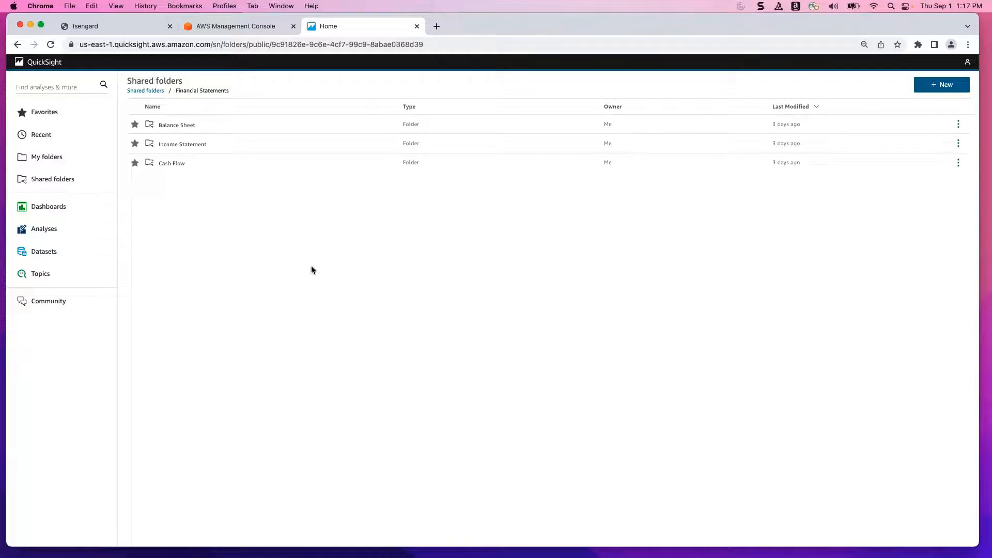
pyautogui.click(175, 165)
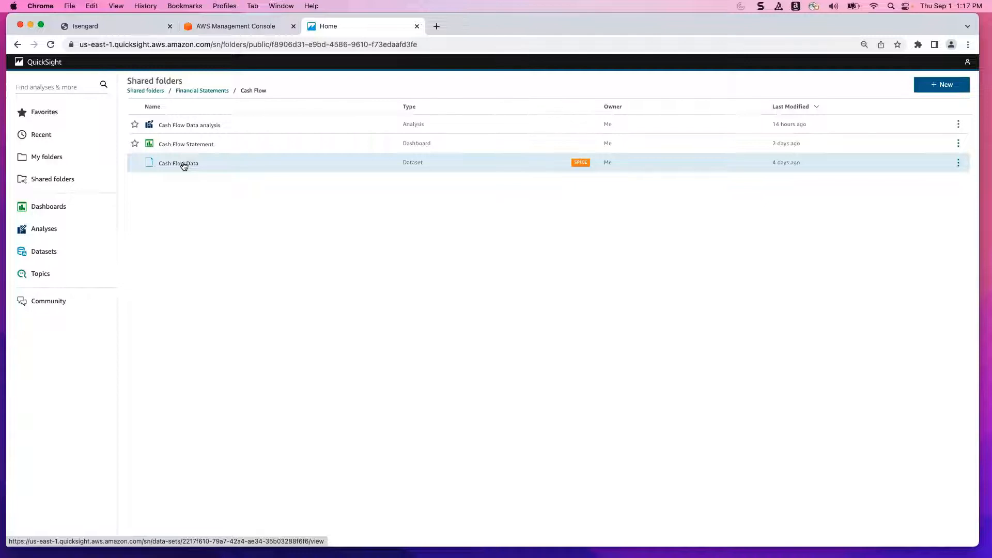
pyautogui.click(183, 164)
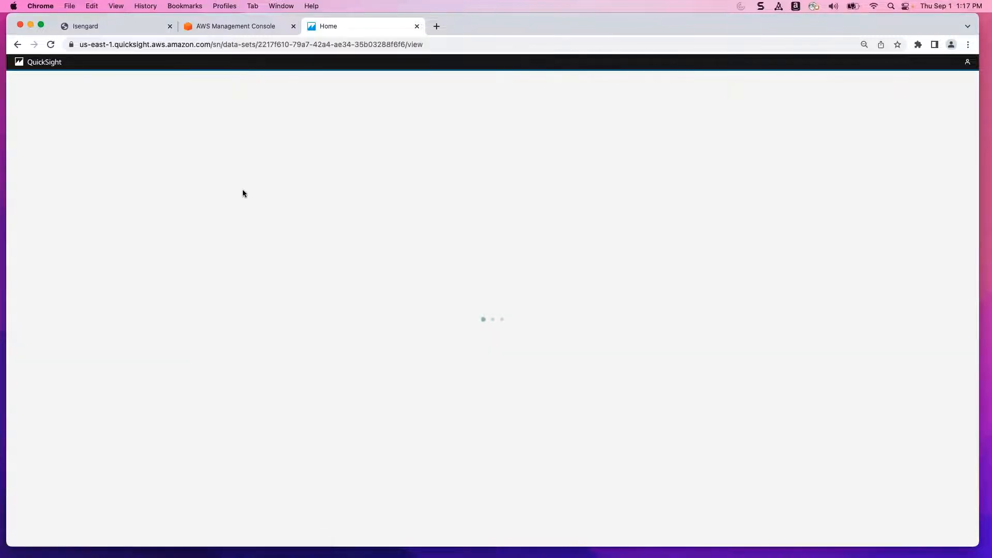
pyautogui.click(764, 96)
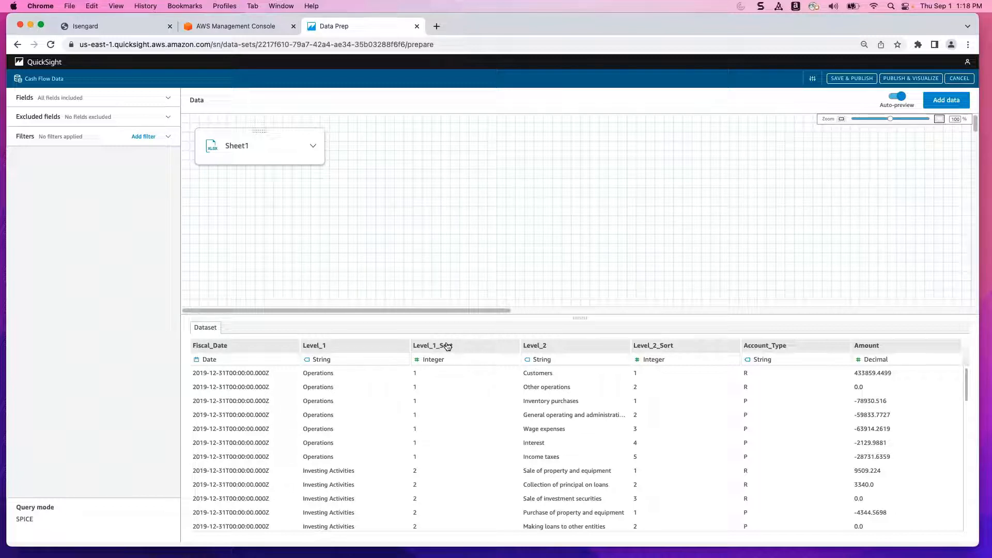
# Step: Examine the Cash Flow Data preview for its Level_1 categories, Level_2 accounts, sort fields and fiscal dates
pyautogui.click(361, 374)
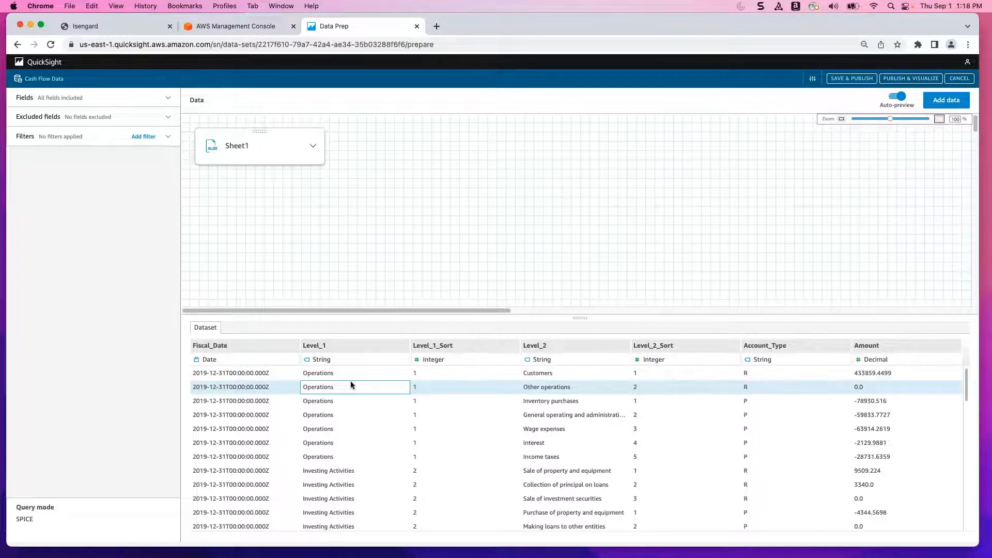
pyautogui.scroll(-2, 351, 393)
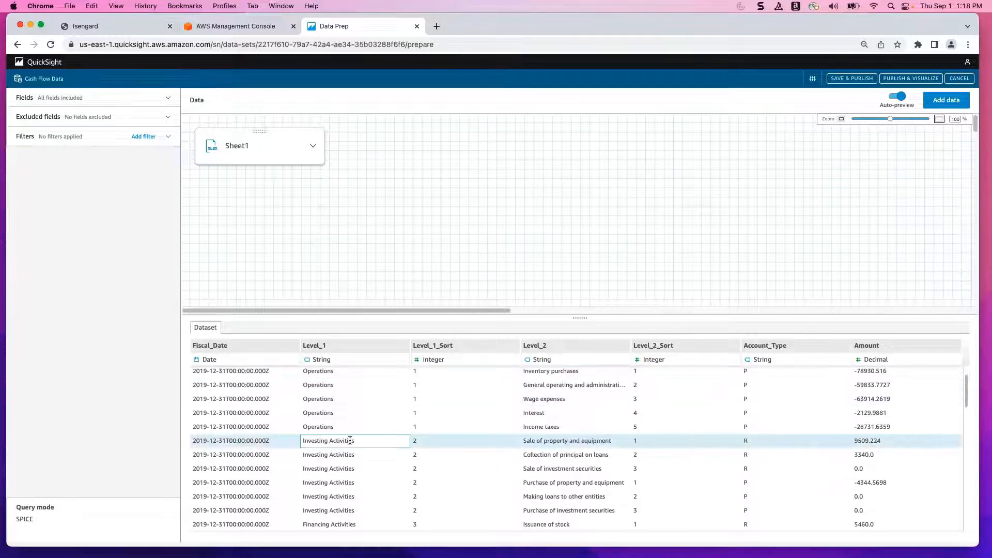
pyautogui.scroll(-5, 350, 440)
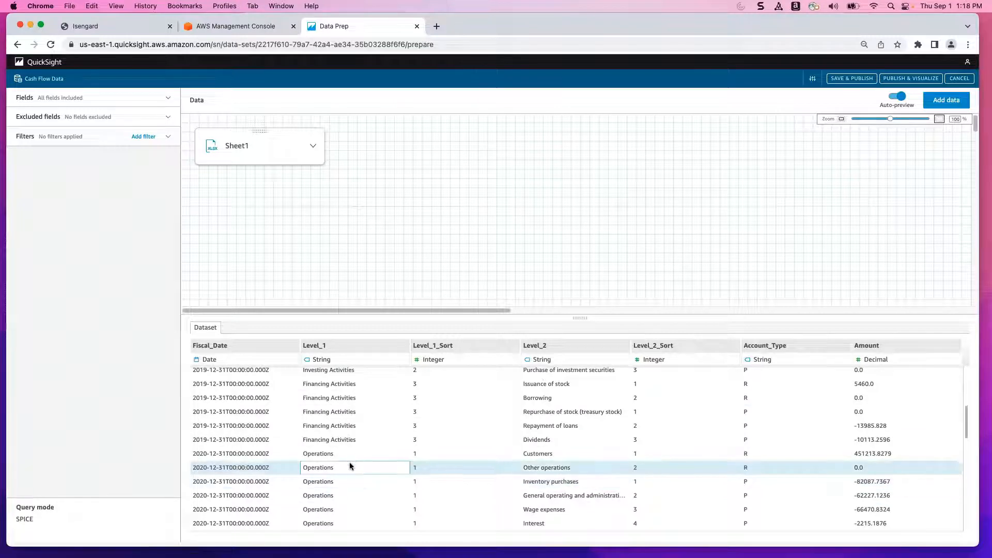
pyautogui.scroll(6, 393, 439)
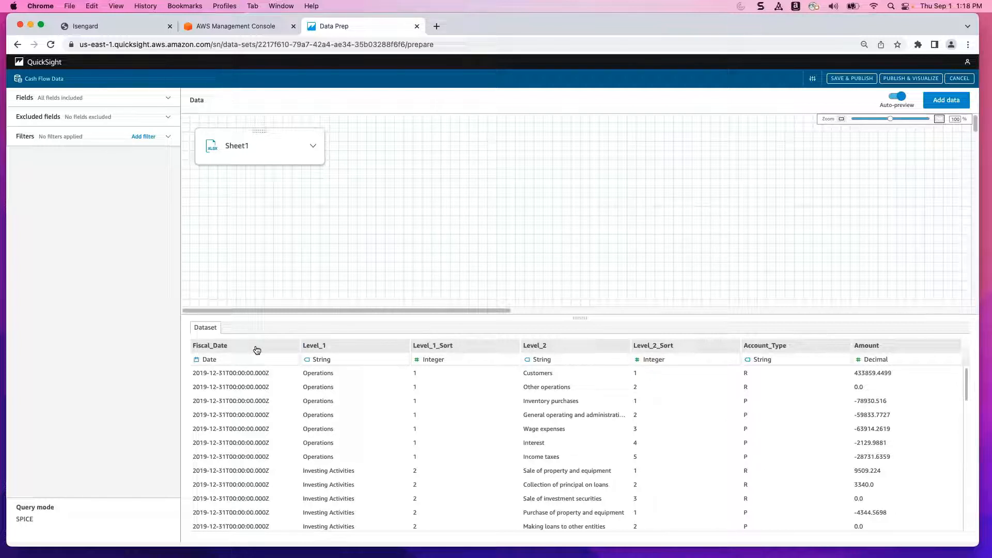
# Step: Leave the Cash Flow Data dataset and open the Cash Flow Data analysis from the Cash Flow shared folder
pyautogui.click(261, 375)
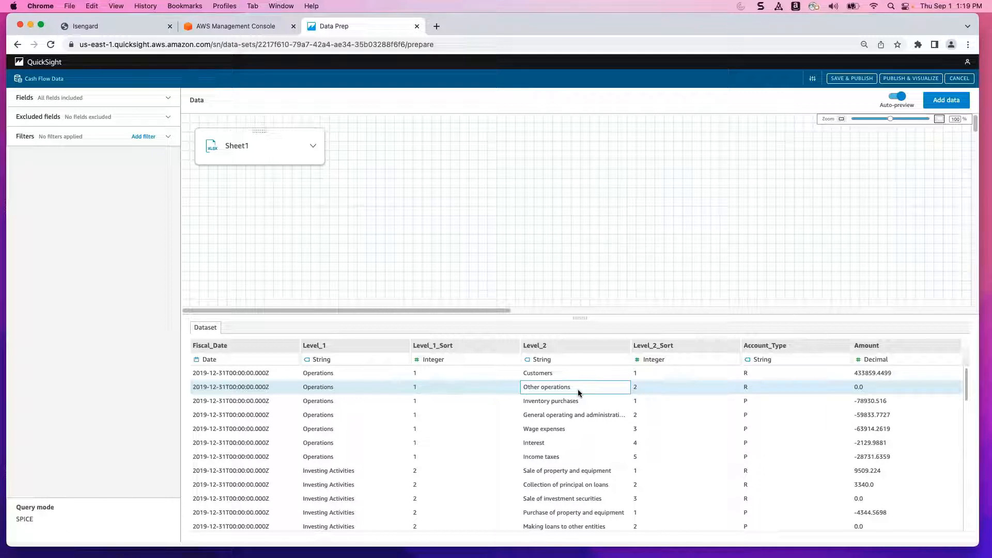
pyautogui.click(430, 391)
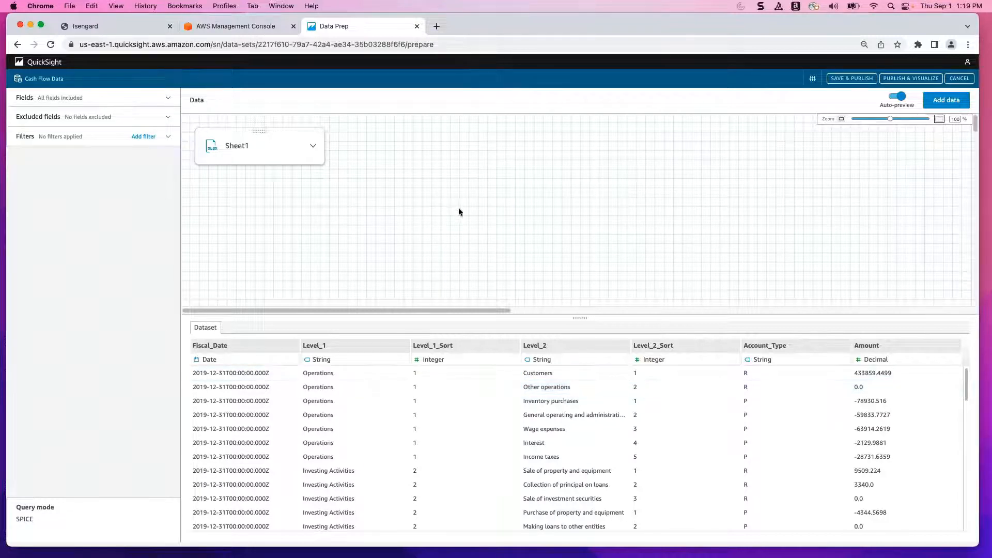
pyautogui.click(17, 45)
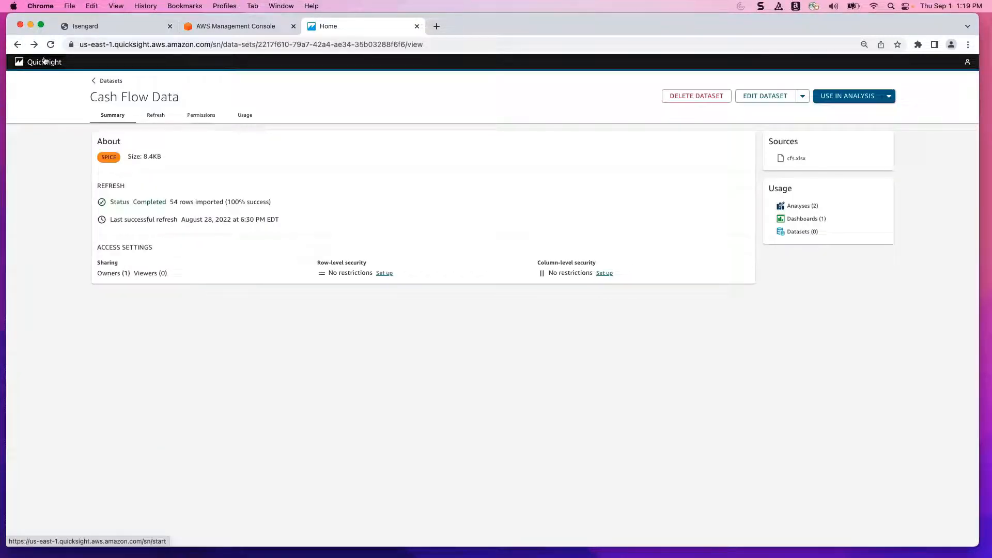
pyautogui.click(18, 44)
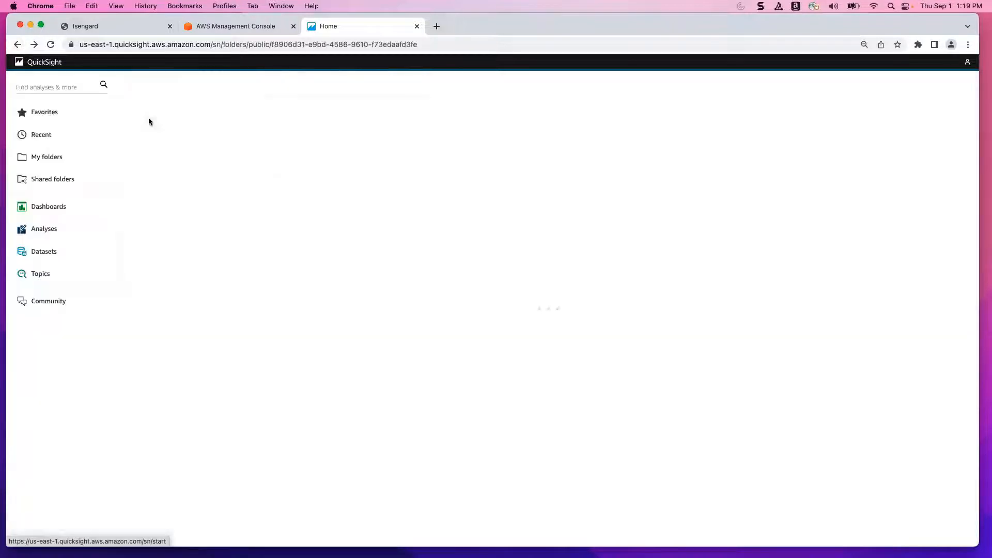
pyautogui.click(195, 125)
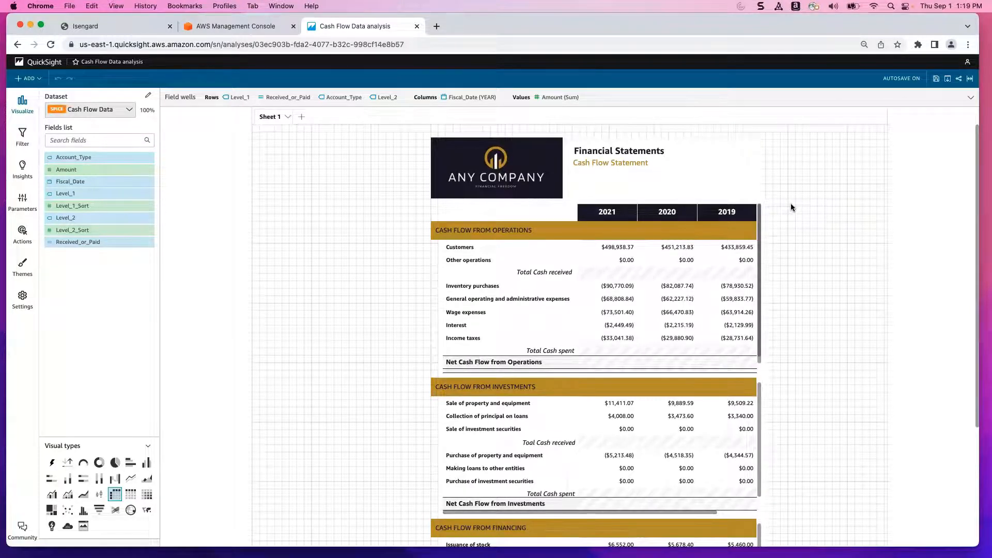
# Step: Look over the cash flow statement's sections and expand the field wells of the Cash Flow from Operations pivot table
pyautogui.click(762, 182)
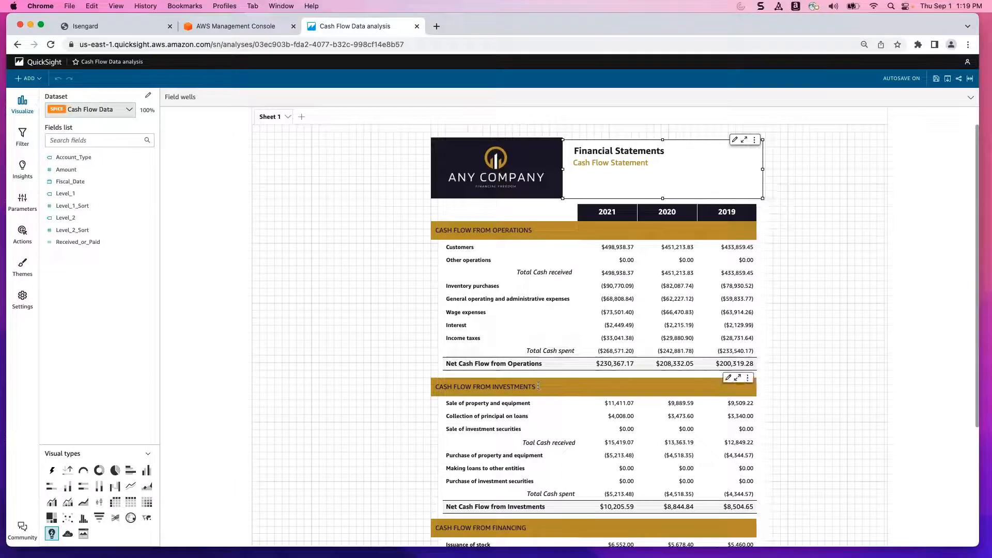
pyautogui.scroll(-5, 792, 363)
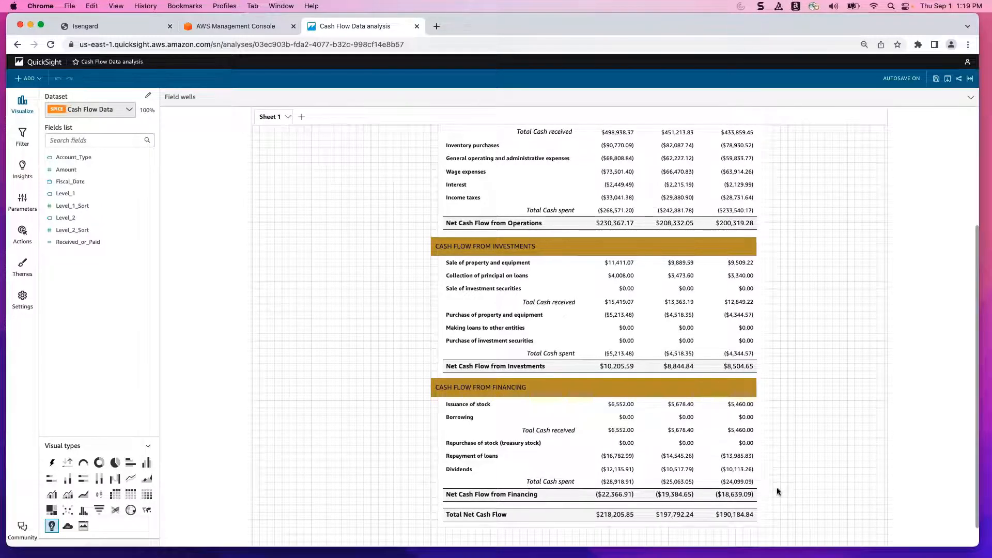
pyautogui.scroll(5, 776, 488)
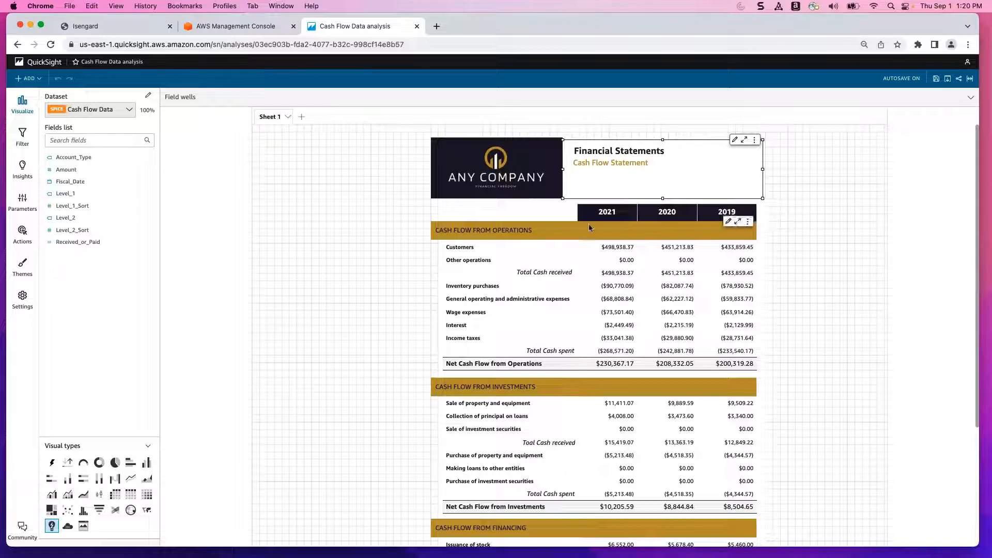
pyautogui.click(565, 252)
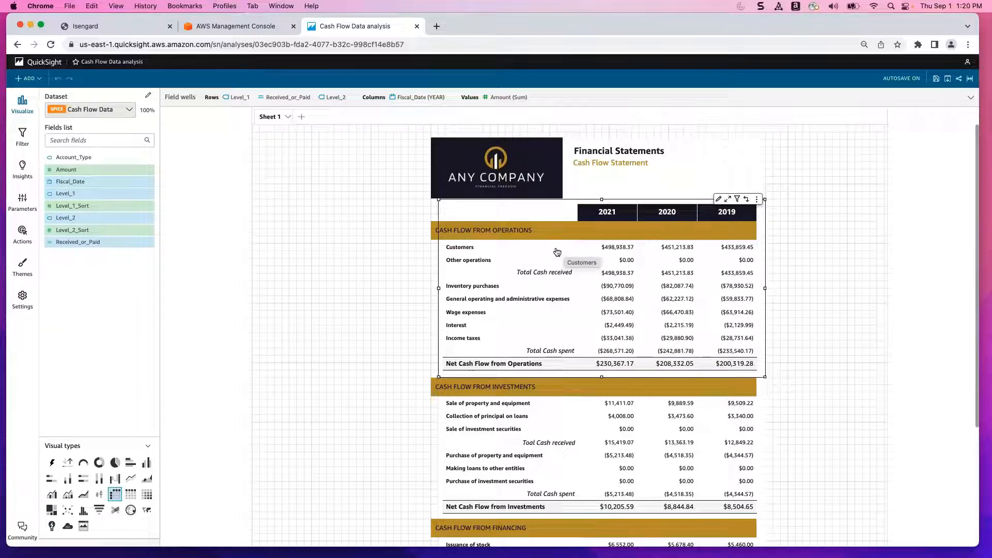
pyautogui.click(567, 98)
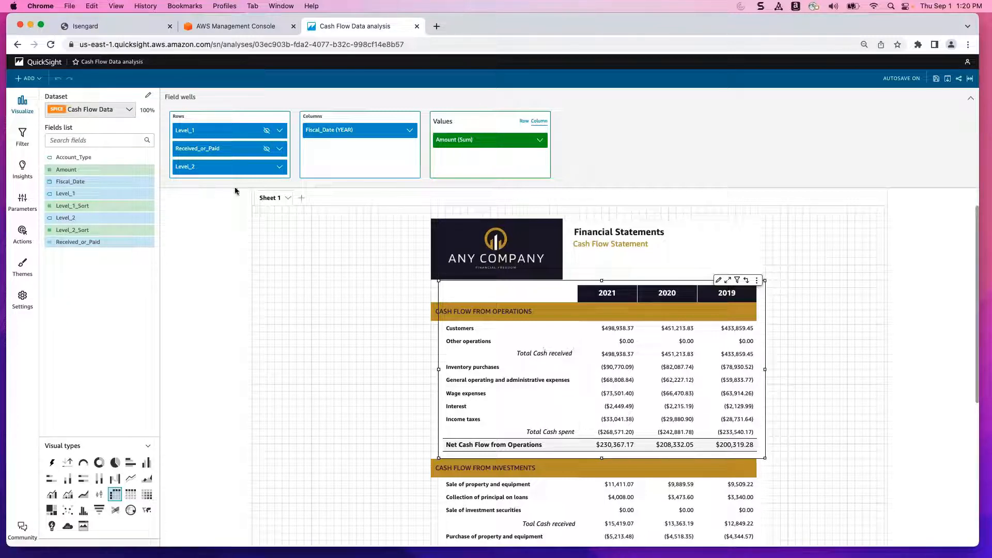
# Step: Examine the ifelse formula of the Received_or_Paid calculated field and close it without saving
pyautogui.click(152, 245)
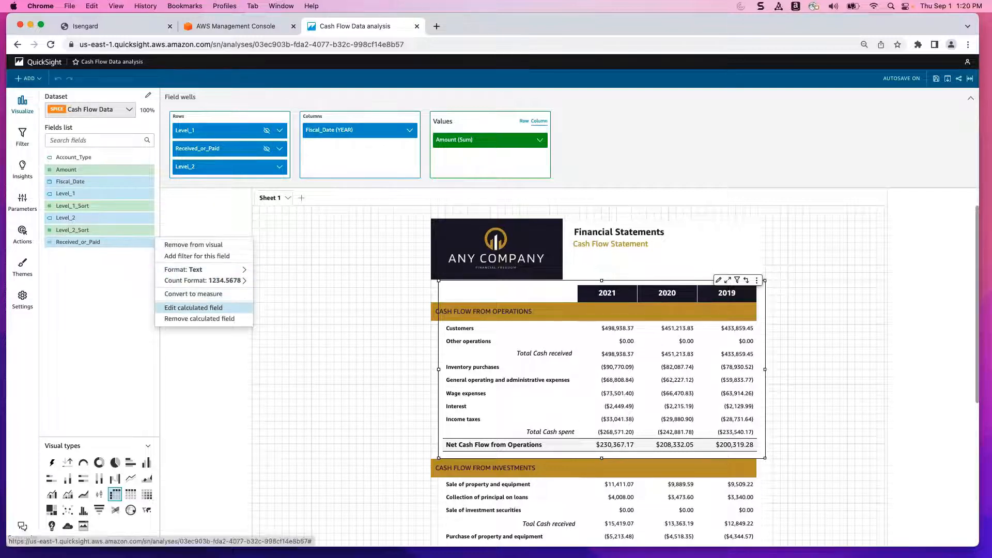
pyautogui.click(193, 308)
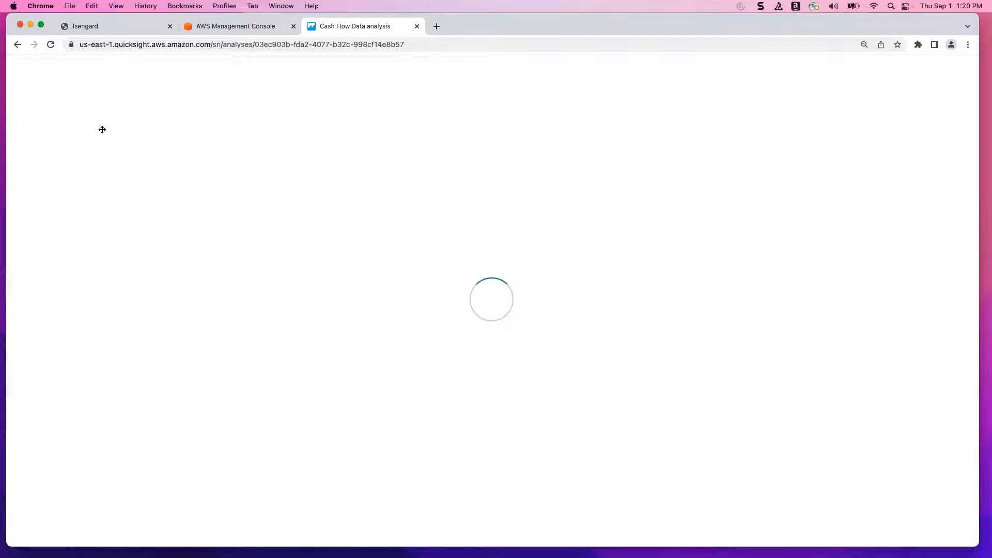
pyautogui.moveTo(32, 131); pyautogui.dragTo(100, 129)
pyautogui.click(87, 131)
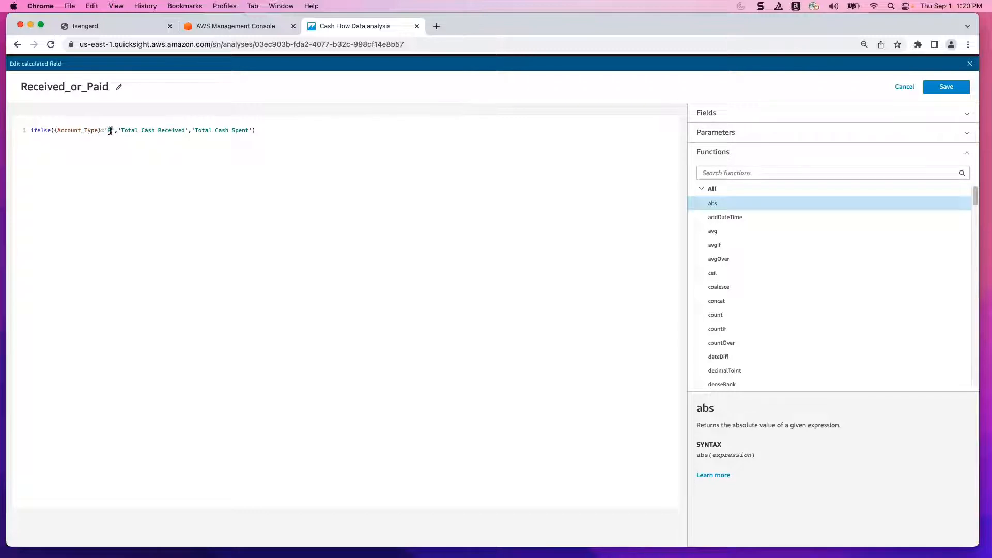
pyautogui.moveTo(110, 131); pyautogui.dragTo(105, 131)
pyautogui.click(906, 88)
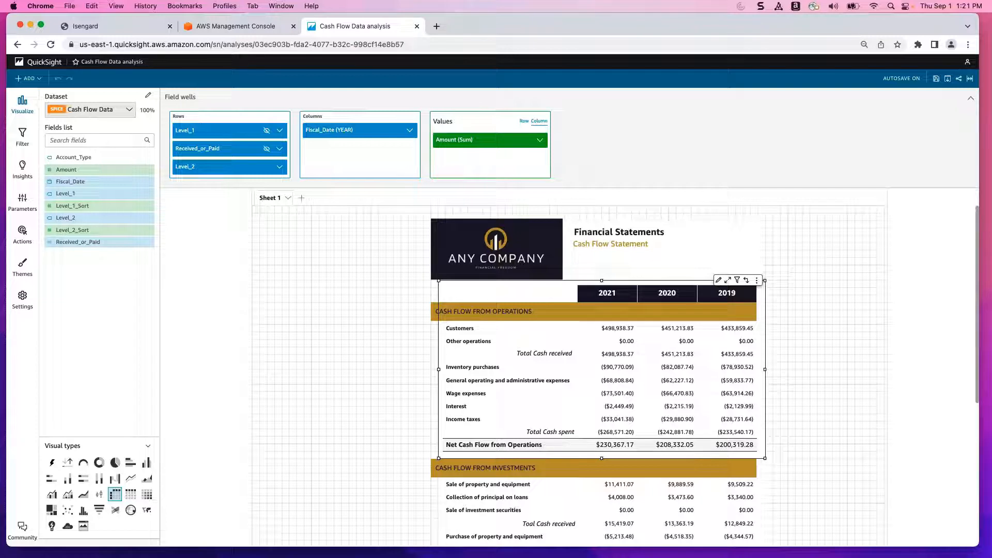
# Step: Review the Total and Subtotal formatting of the Operations pivot table and compare it with the Investments and Financing sections
pyautogui.click(718, 279)
pyautogui.click(94, 192)
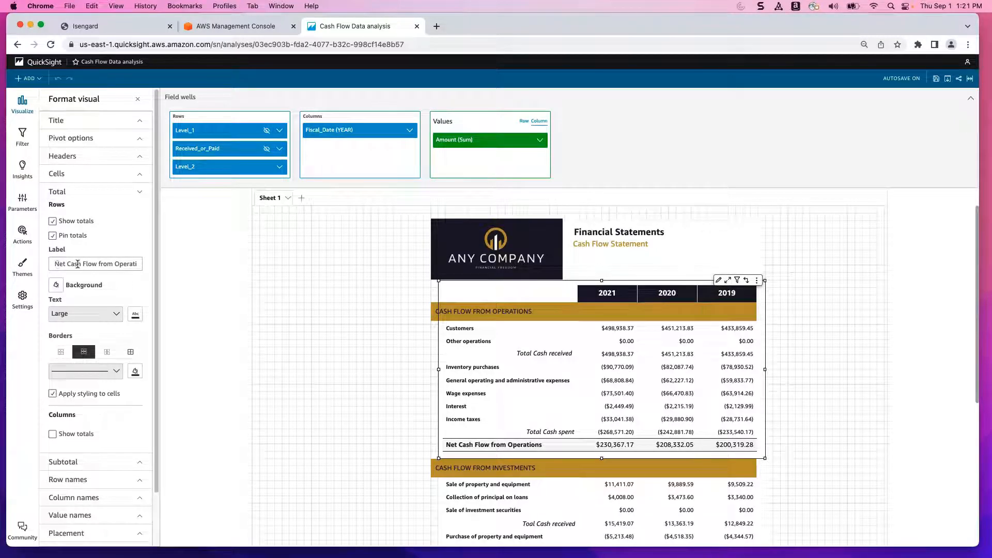
pyautogui.click(103, 192)
pyautogui.click(103, 209)
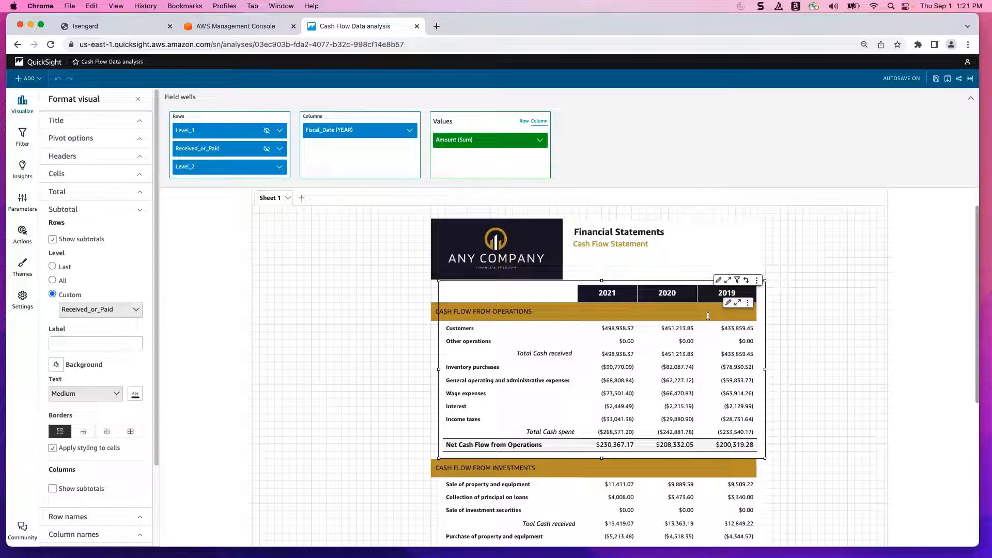
pyautogui.scroll(-5, 770, 432)
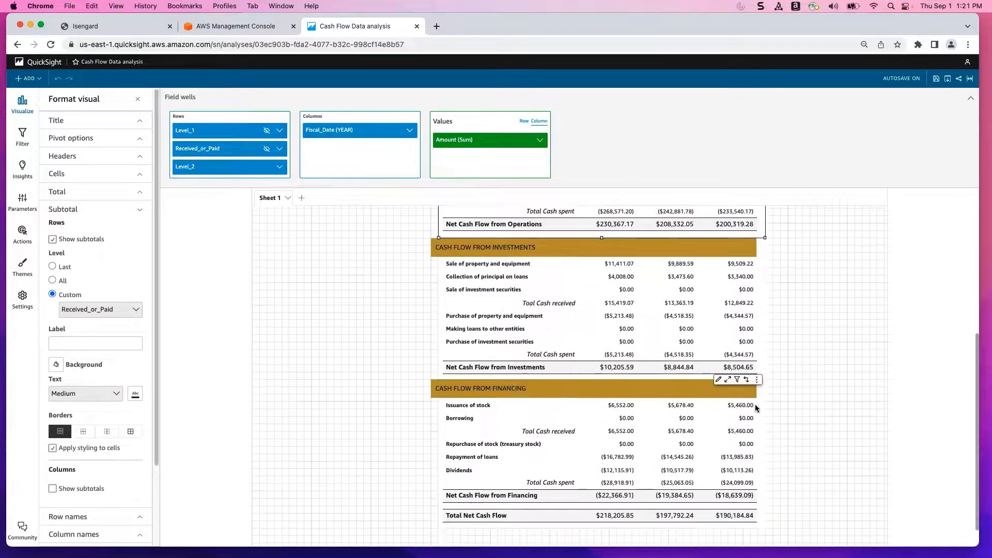
pyautogui.scroll(5, 804, 343)
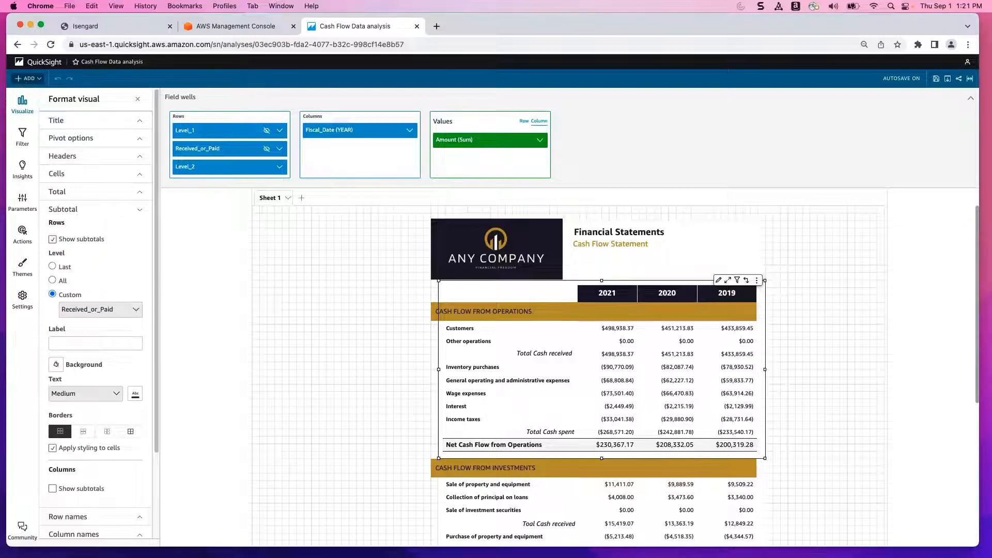
# Step: Open the Cash Flow Statement dashboard from the Cash Flow shared folder and look through the whole published statement
pyautogui.click(17, 45)
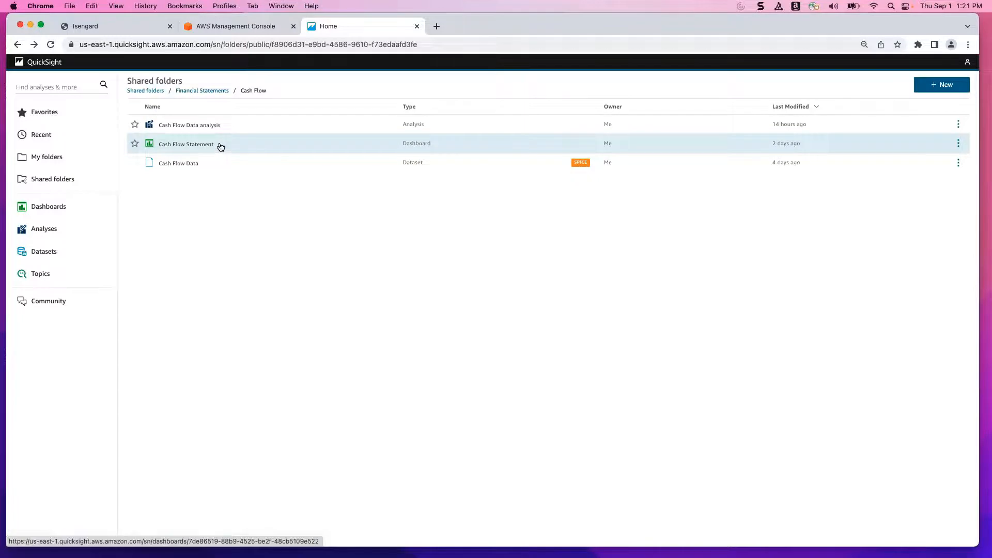
pyautogui.click(220, 147)
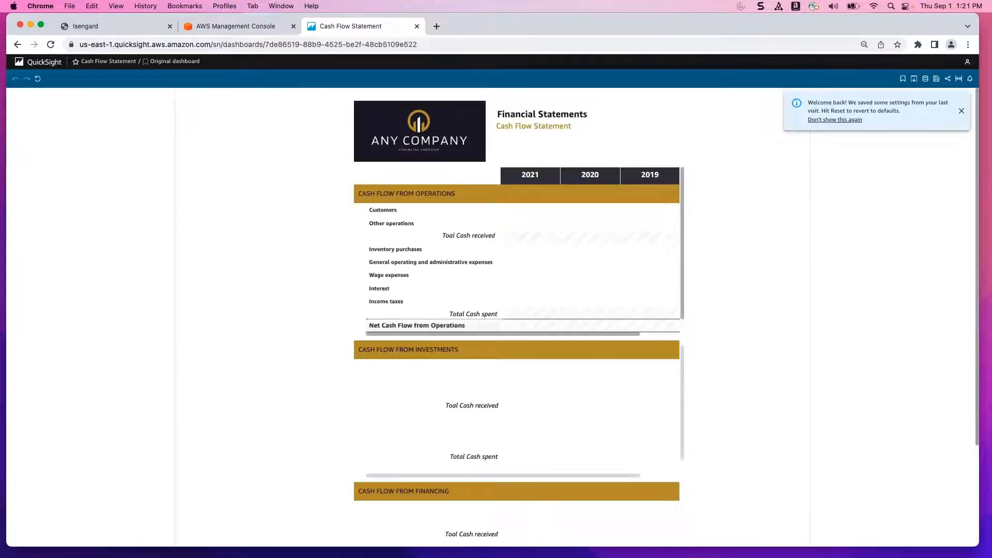
pyautogui.click(962, 112)
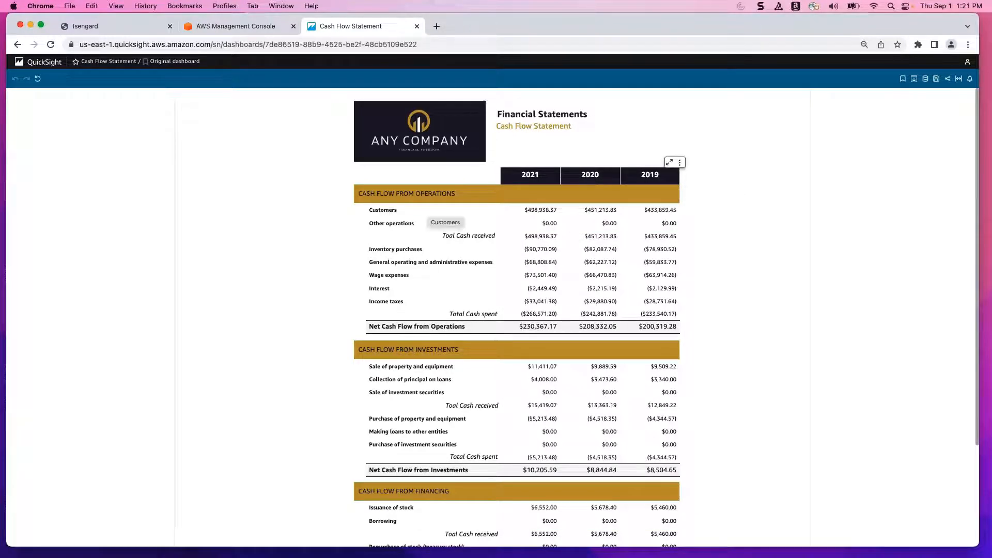
pyautogui.scroll(-5, 318, 298)
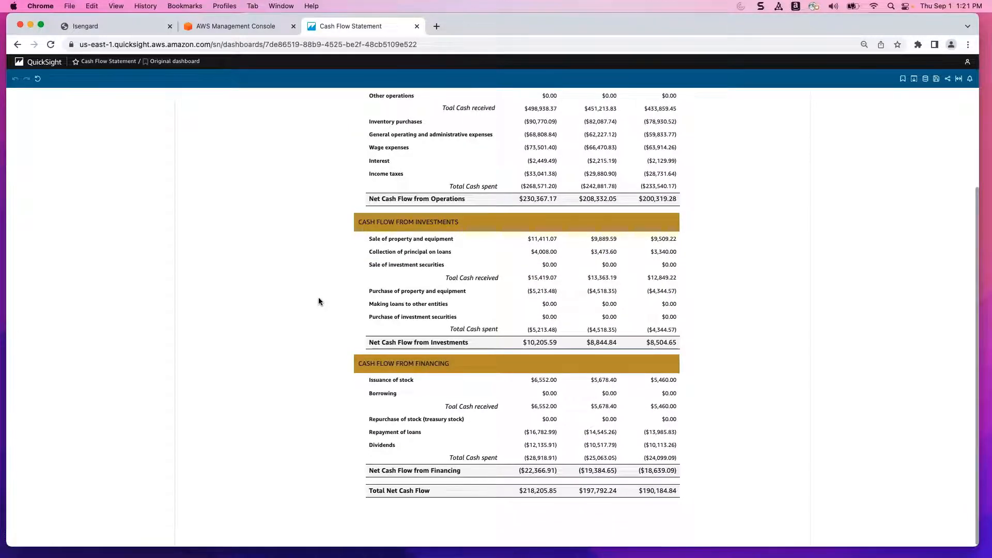
pyautogui.scroll(4, 318, 301)
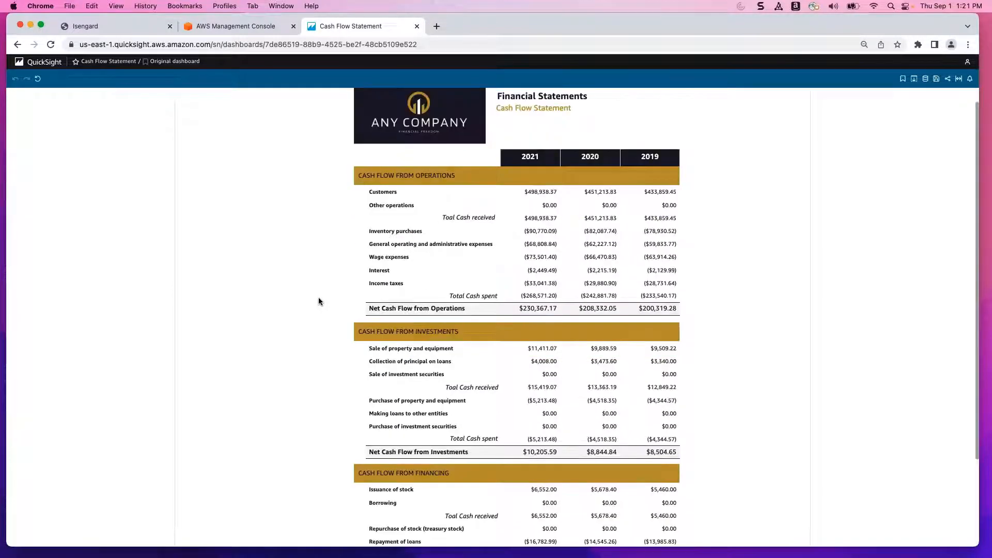
pyautogui.scroll(-3, 319, 301)
pyautogui.scroll(-1, 318, 301)
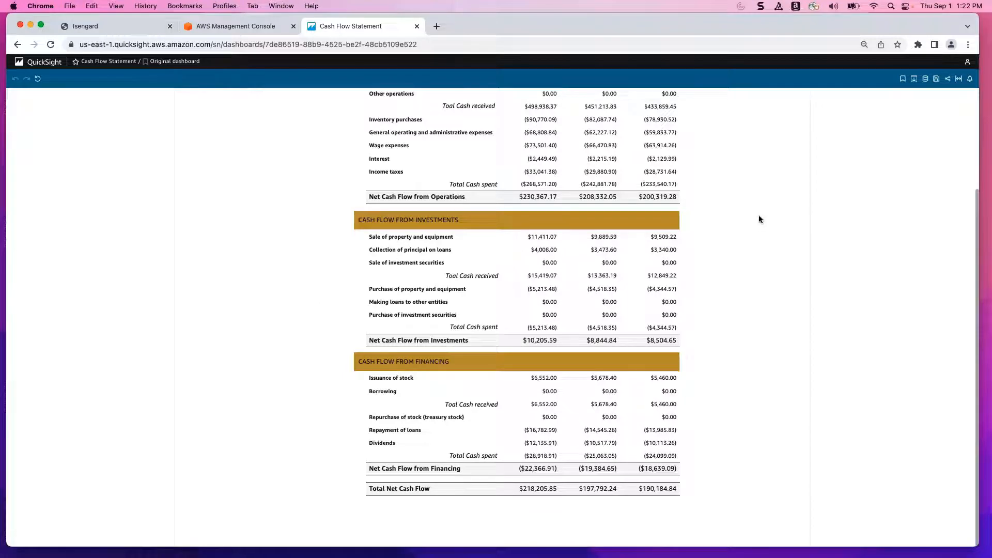
pyautogui.scroll(5, 758, 214)
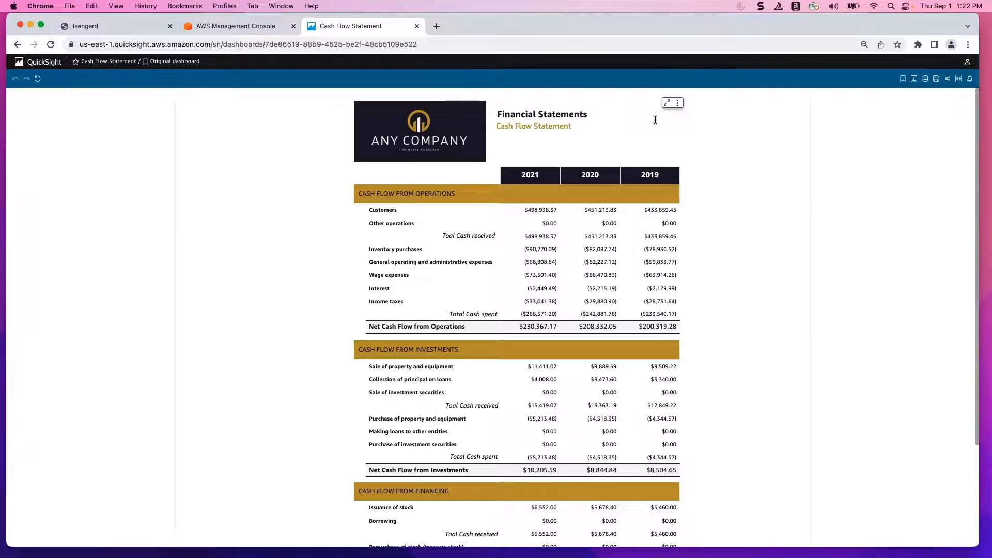
# Step: Open the Financial Income Statement Data dataset from the Income Statement folder in the Financial Statements shared folder for editing
pyautogui.click(44, 61)
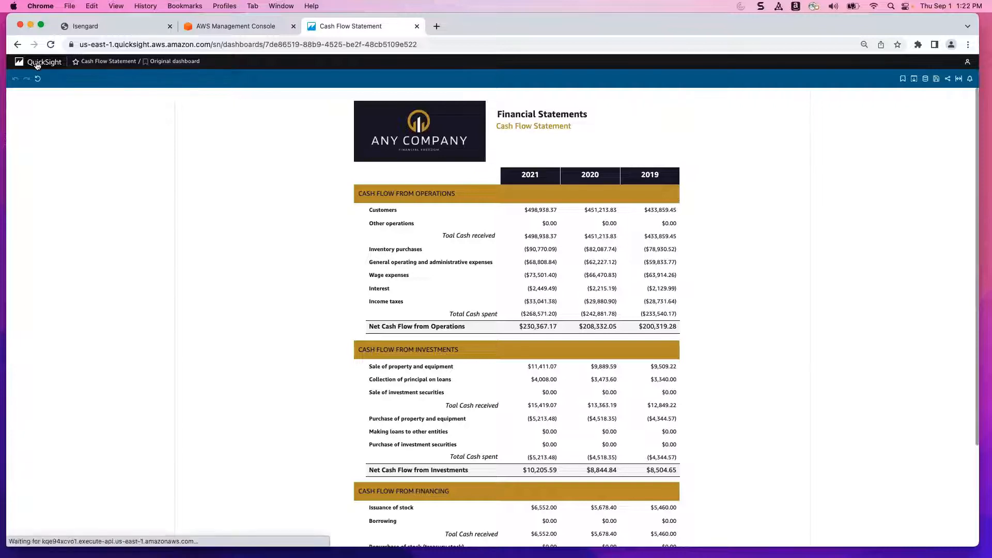
pyautogui.click(75, 179)
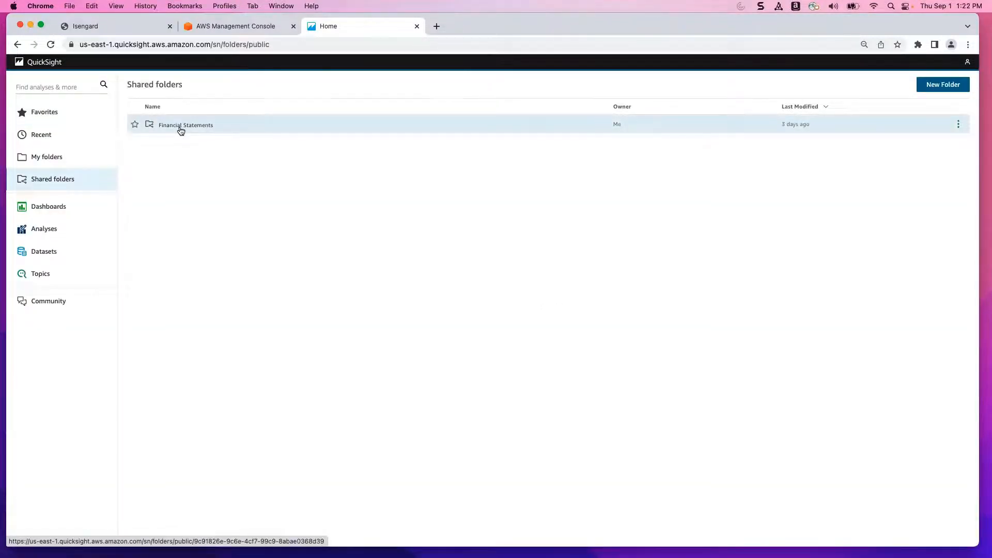
pyautogui.click(181, 126)
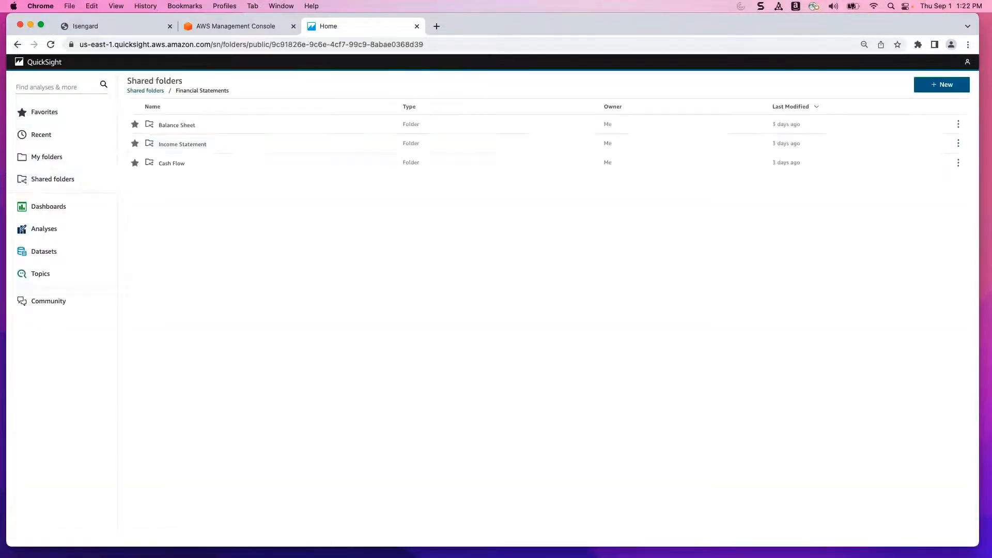
pyautogui.click(182, 144)
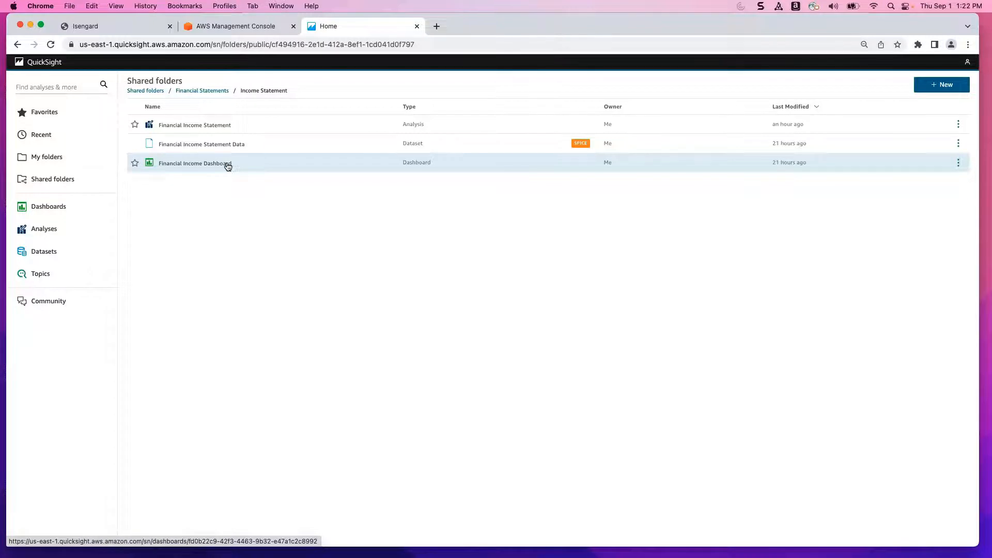
pyautogui.click(227, 144)
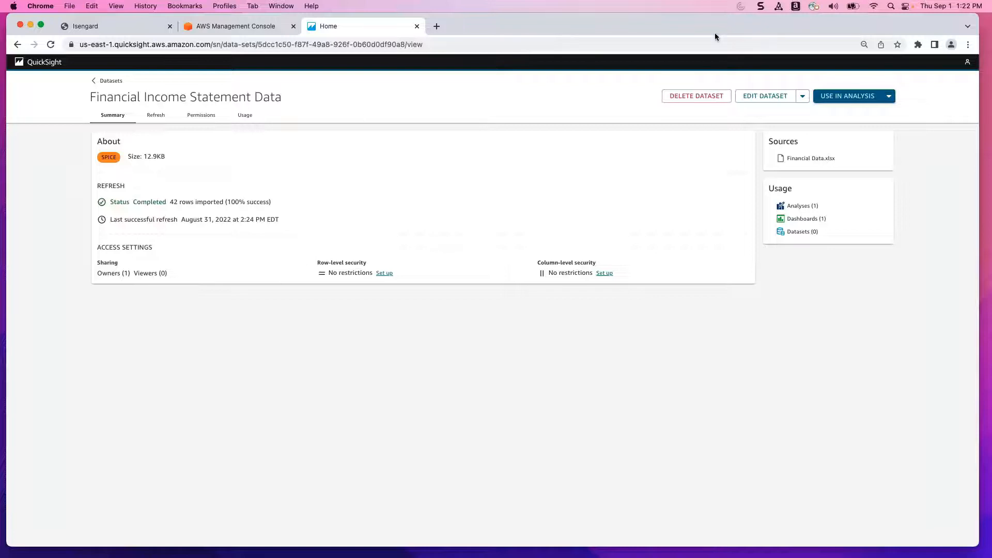
pyautogui.click(762, 98)
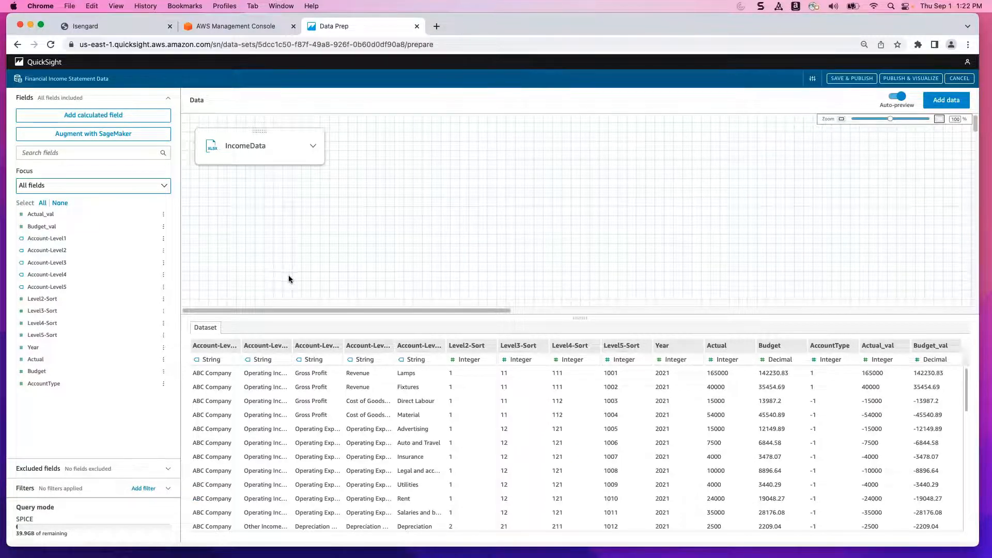
# Step: Widen the Account-Level1 to Account-Level5 columns in the dataset preview and examine the account hierarchy from operating income down to individual accounts
pyautogui.click(316, 373)
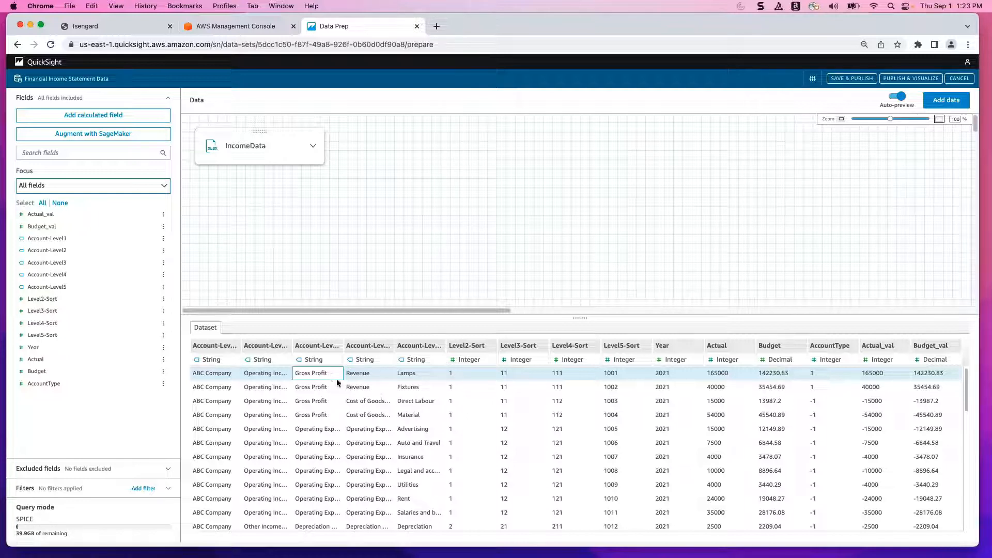
pyautogui.click(381, 401)
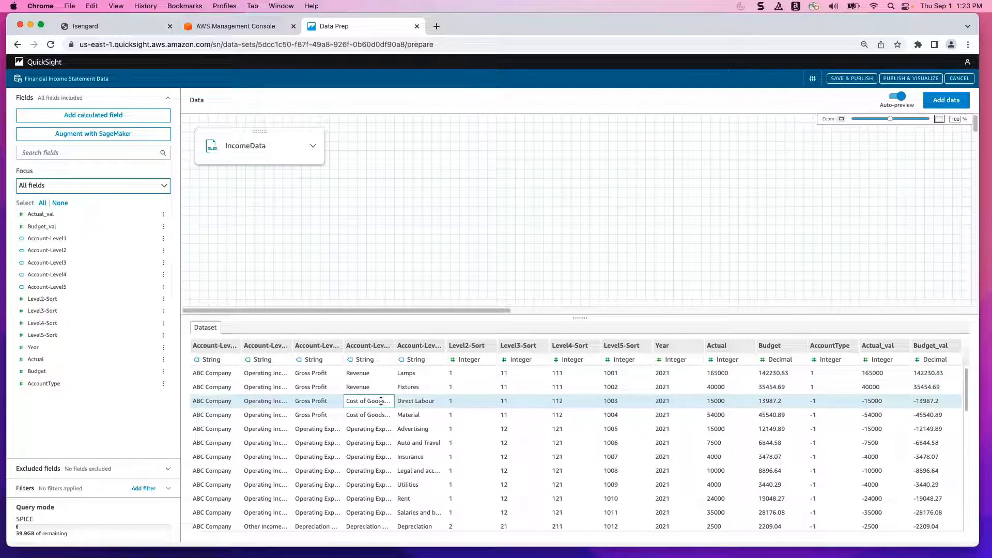
pyautogui.scroll(-1, 381, 401)
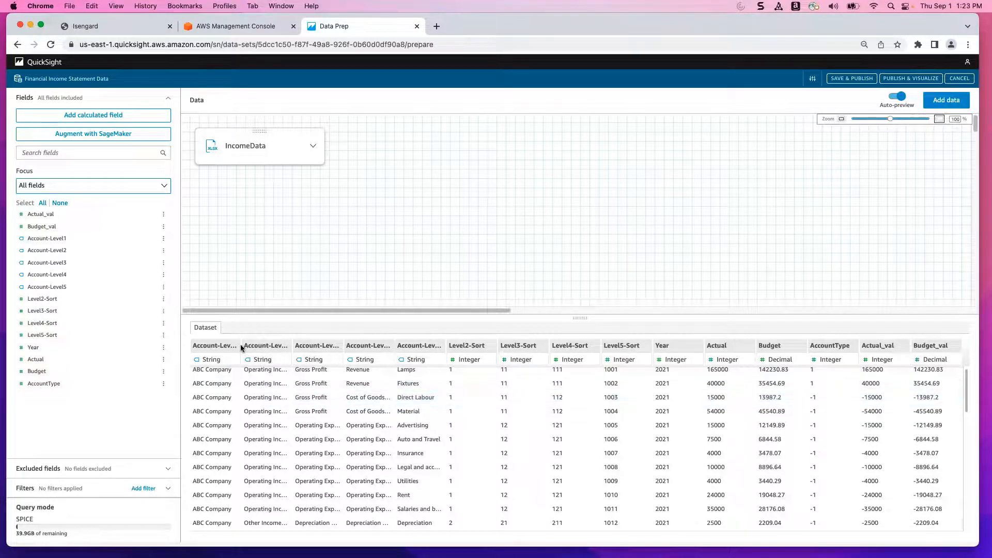
pyautogui.moveTo(242, 345); pyautogui.dragTo(366, 347)
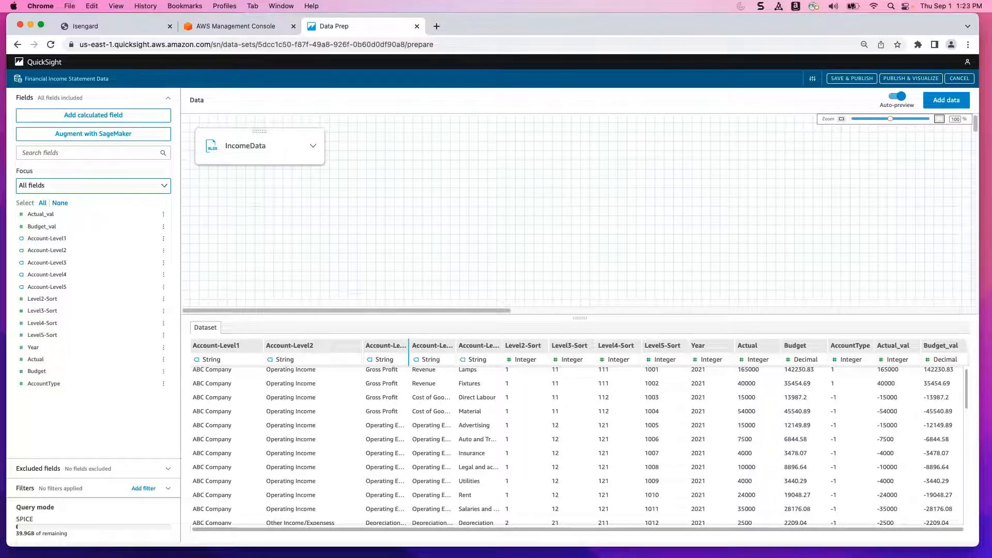
pyautogui.moveTo(446, 345); pyautogui.dragTo(647, 345)
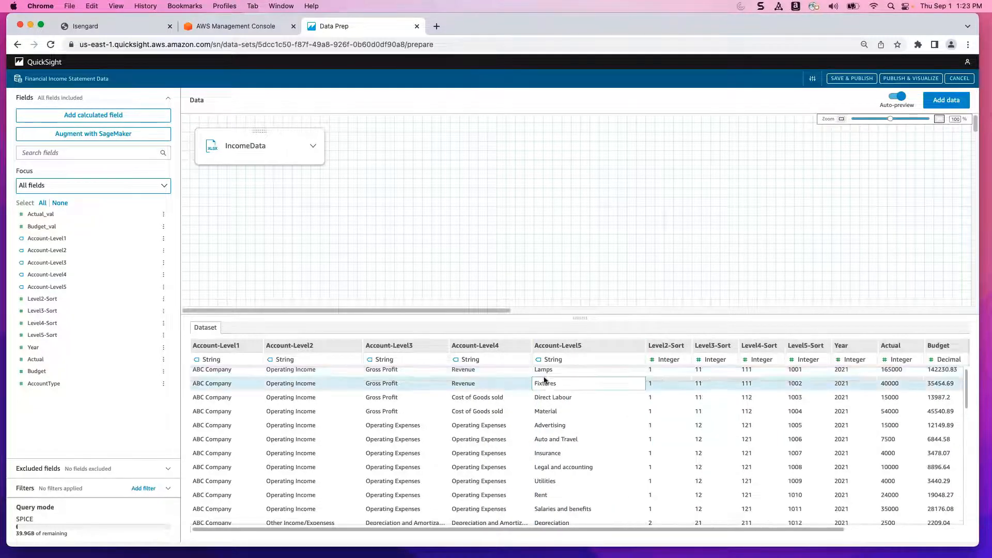
pyautogui.click(546, 385)
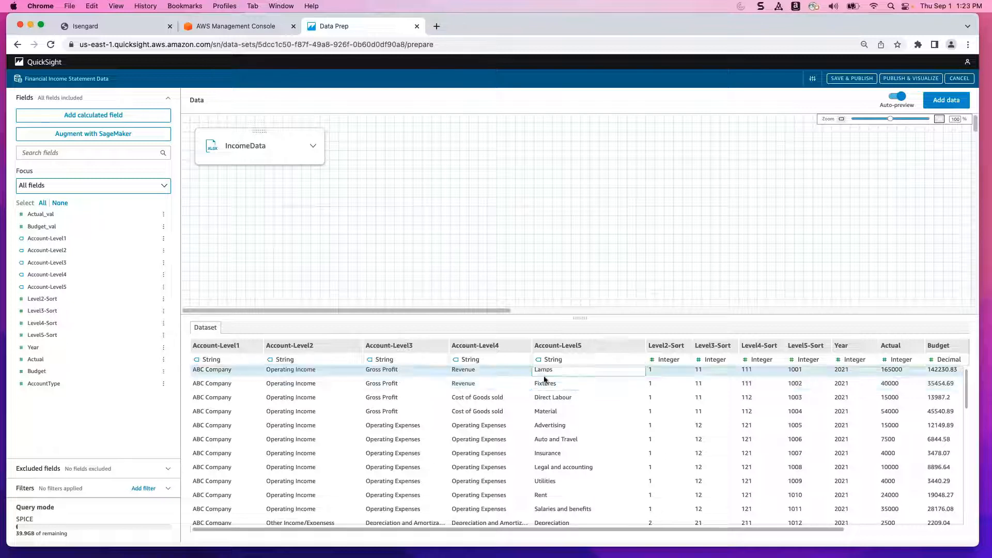
pyautogui.click(471, 381)
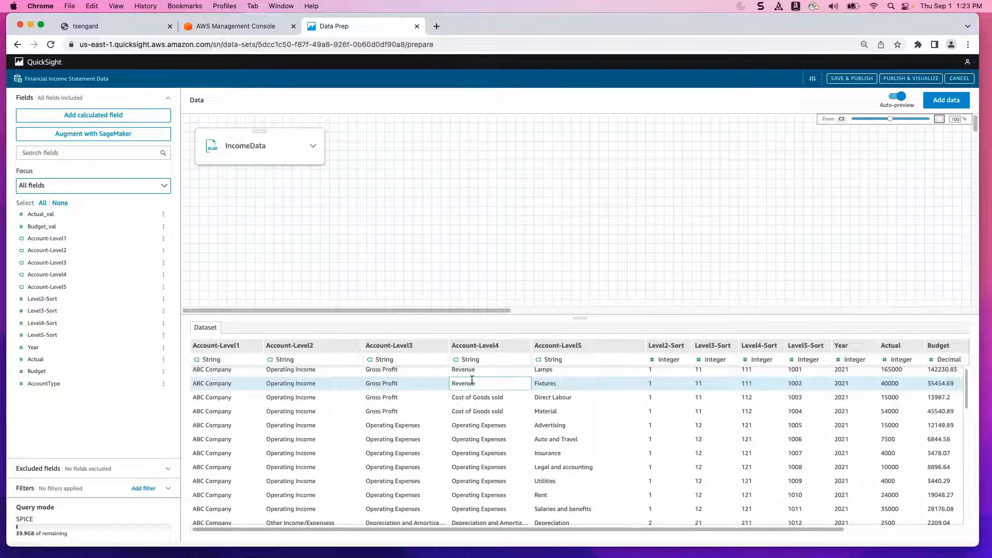
pyautogui.click(469, 376)
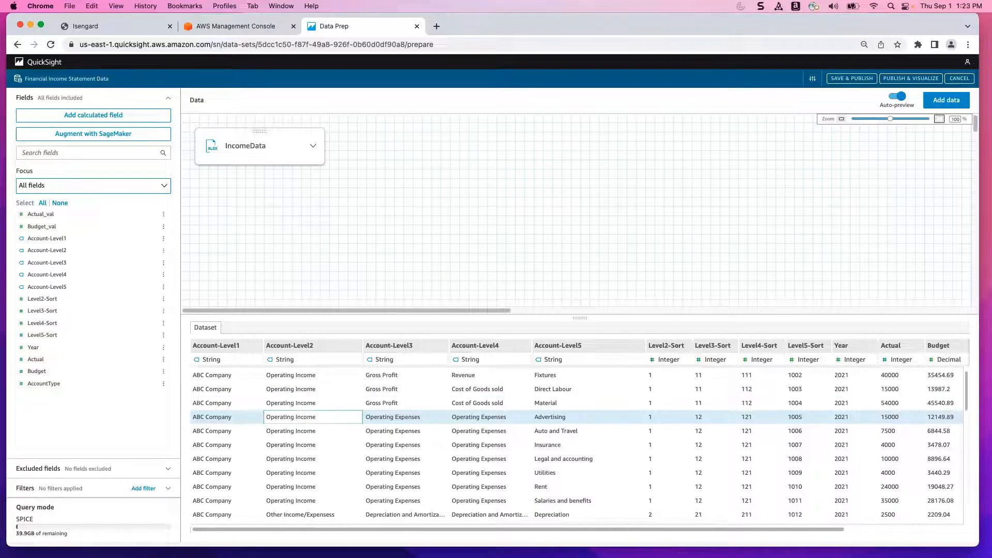
# Step: Examine the level sort, Year, Actual, Budget, AccountType, Actual_val and Budget_val columns across the dataset rows
pyautogui.scroll(-2, 305, 419)
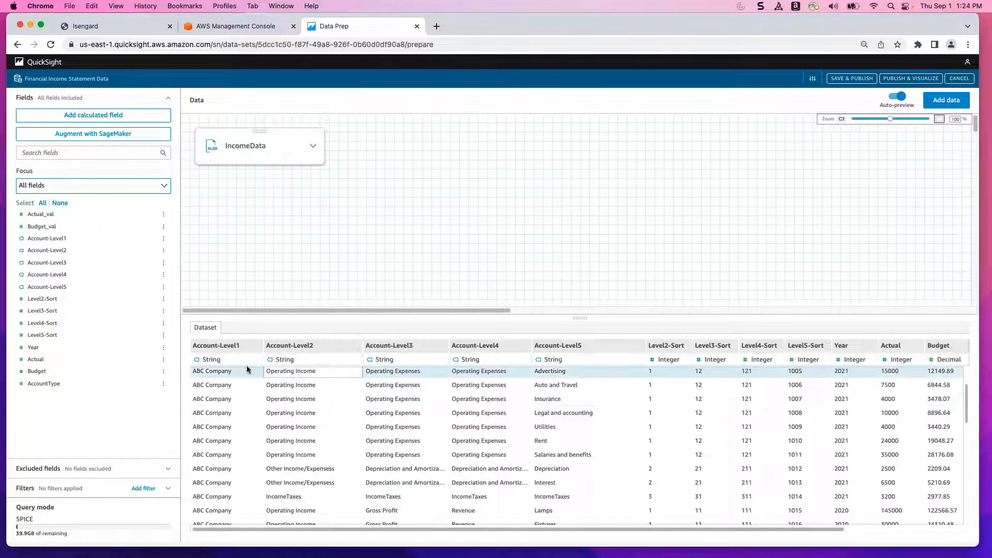
pyautogui.moveTo(386, 529); pyautogui.dragTo(492, 532)
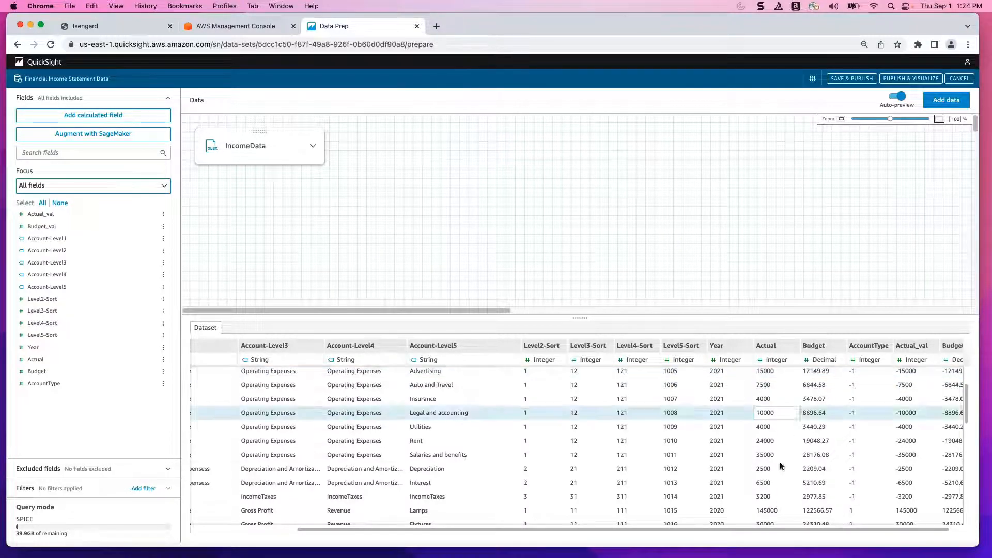
pyautogui.moveTo(784, 529); pyautogui.dragTo(830, 534)
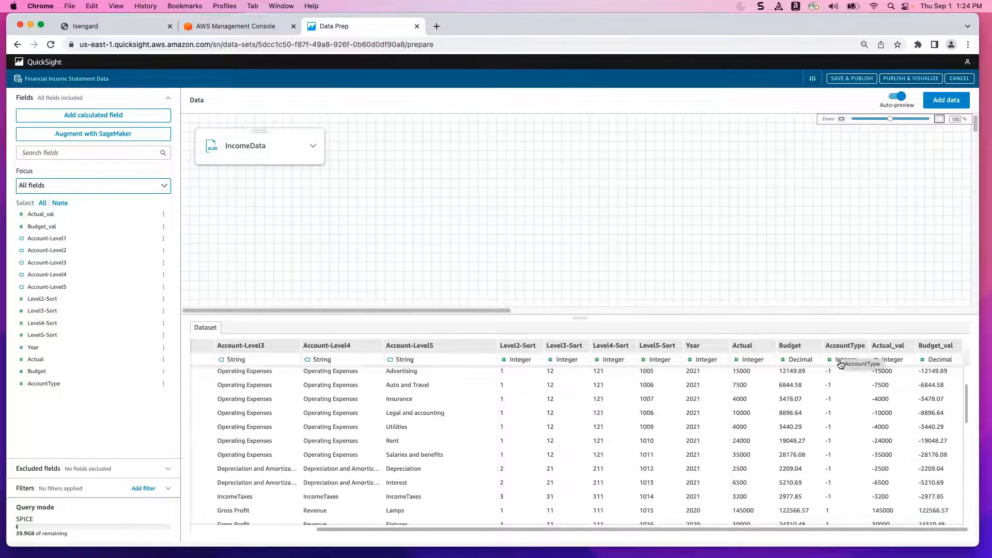
pyautogui.scroll(2, 843, 371)
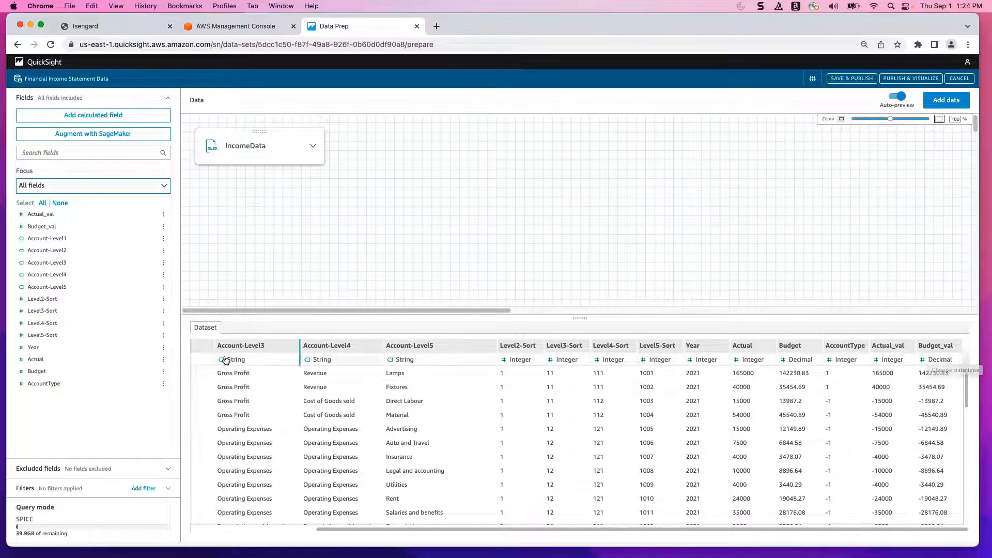
# Step: Examine the formula of the Actual_val calculated field and close it without saving
pyautogui.click(164, 216)
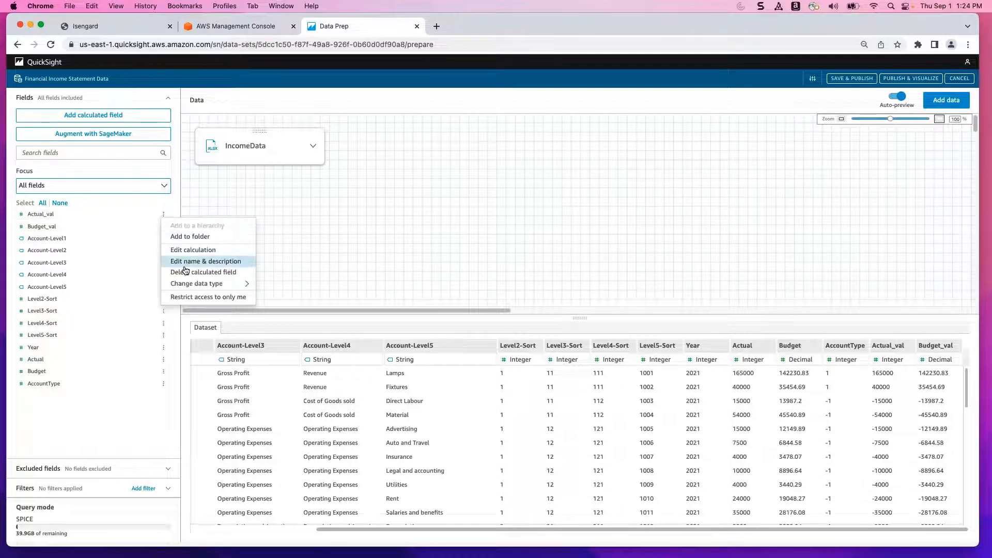
pyautogui.moveTo(189, 284)
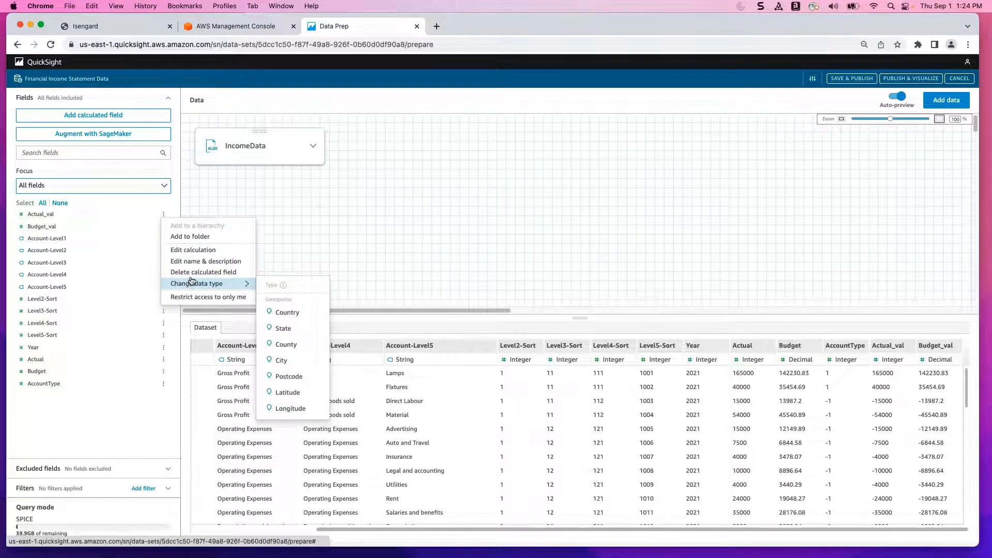
pyautogui.click(192, 250)
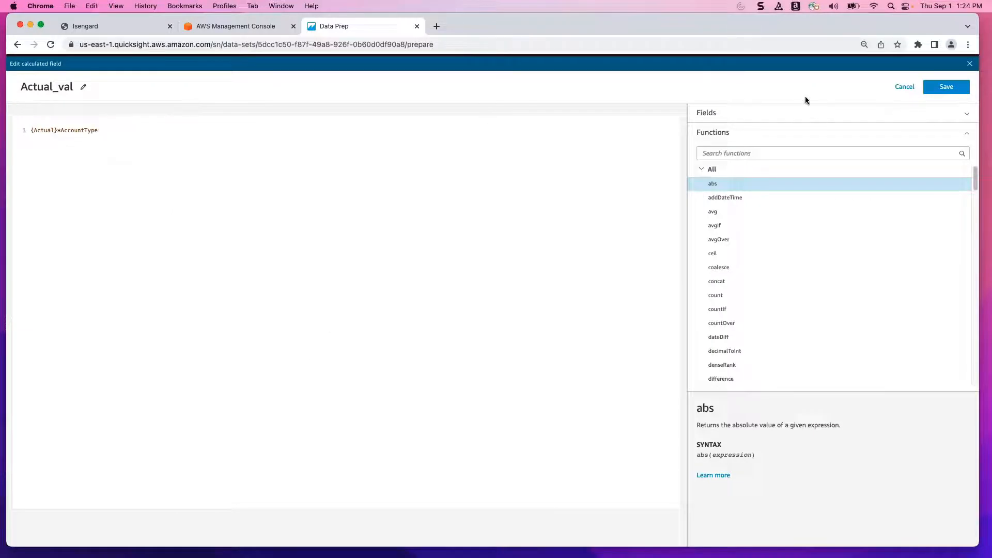
pyautogui.click(904, 87)
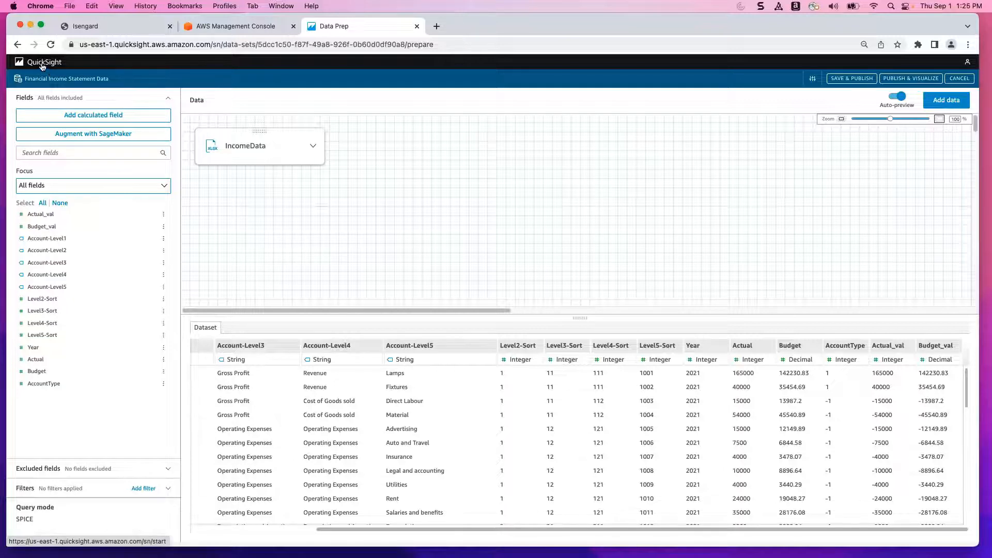
# Step: Return to the Income Statement shared folder and open the Financial Income Statement analysis
pyautogui.click(17, 44)
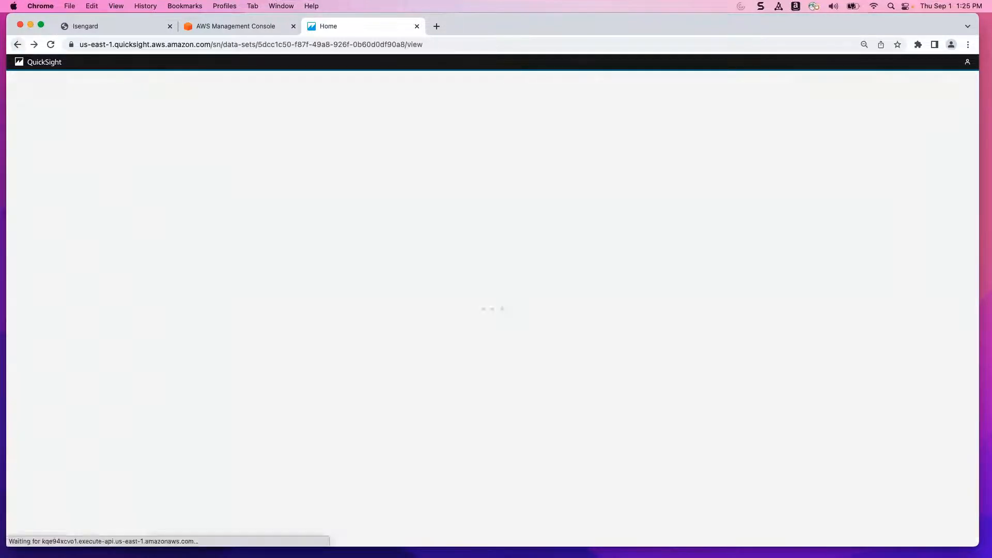
pyautogui.click(17, 44)
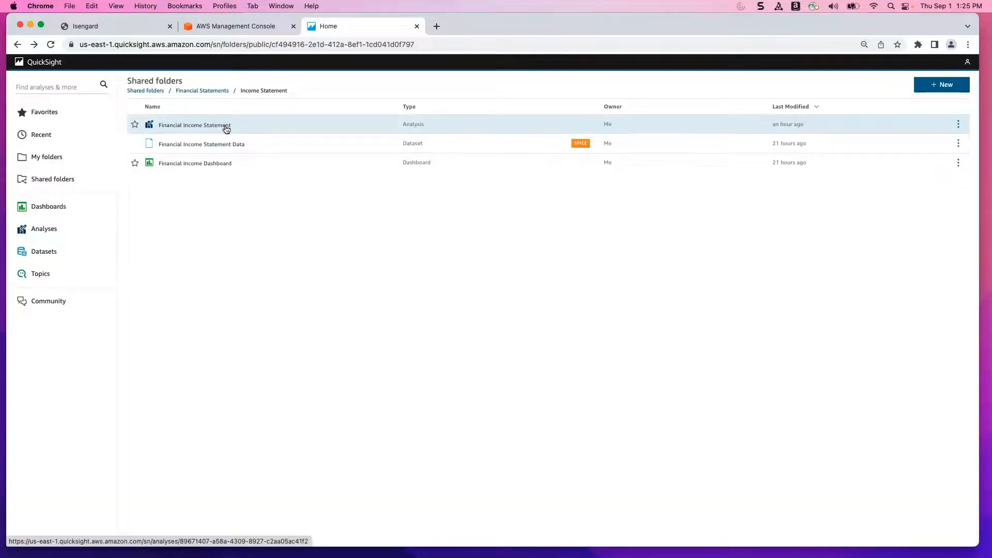
pyautogui.click(223, 129)
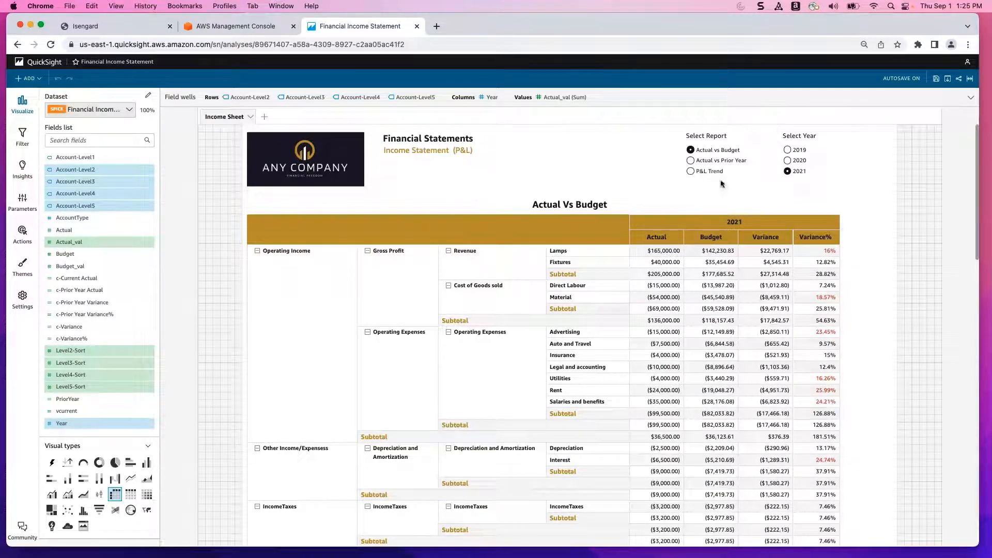
# Step: Examine the pReport parameter's data type, value setting and static default, and close it without updating
pyautogui.moveTo(715, 154)
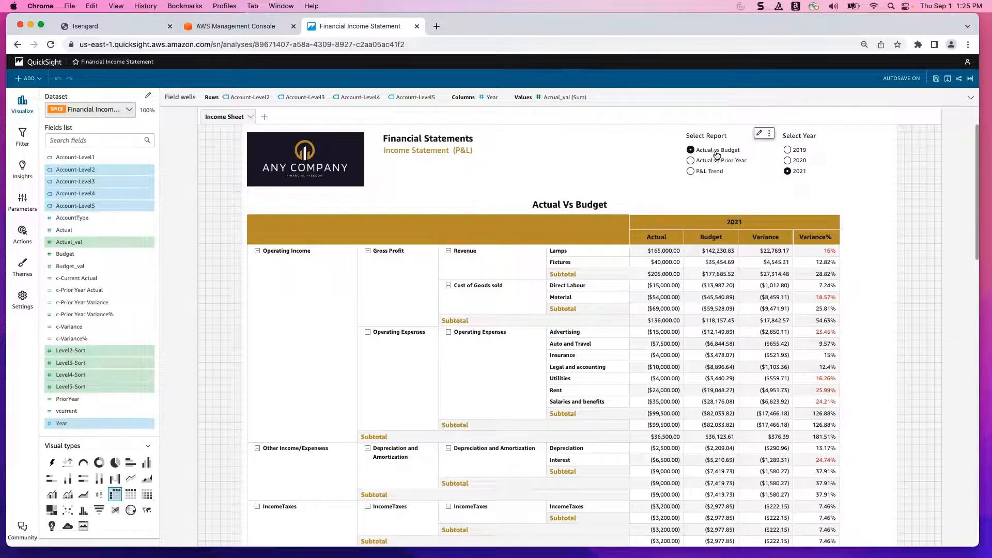
pyautogui.click(758, 135)
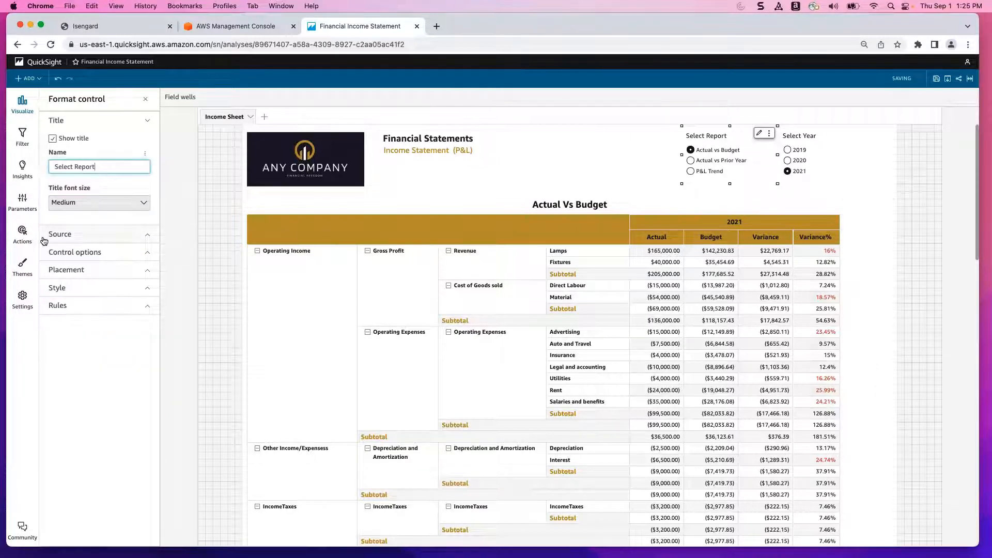
pyautogui.click(22, 202)
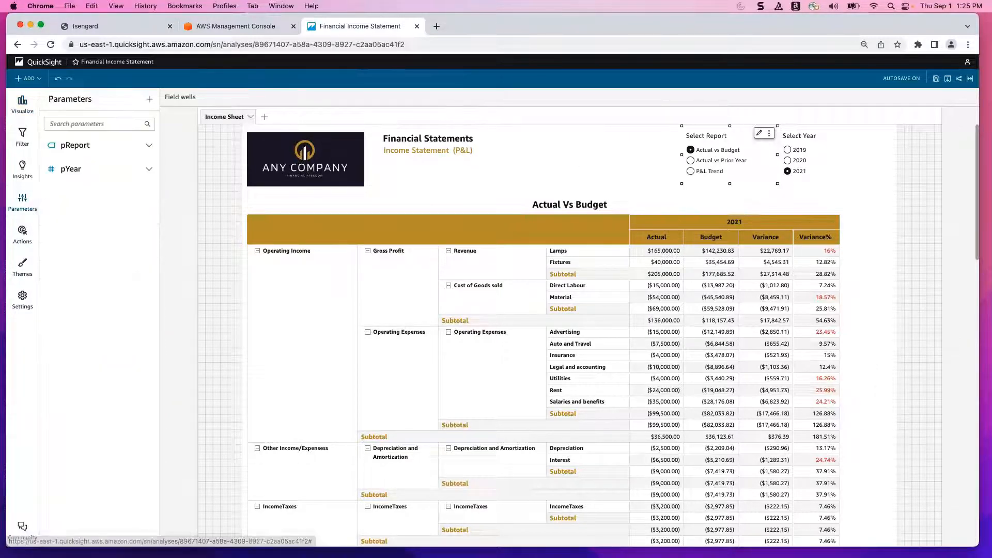
pyautogui.click(149, 145)
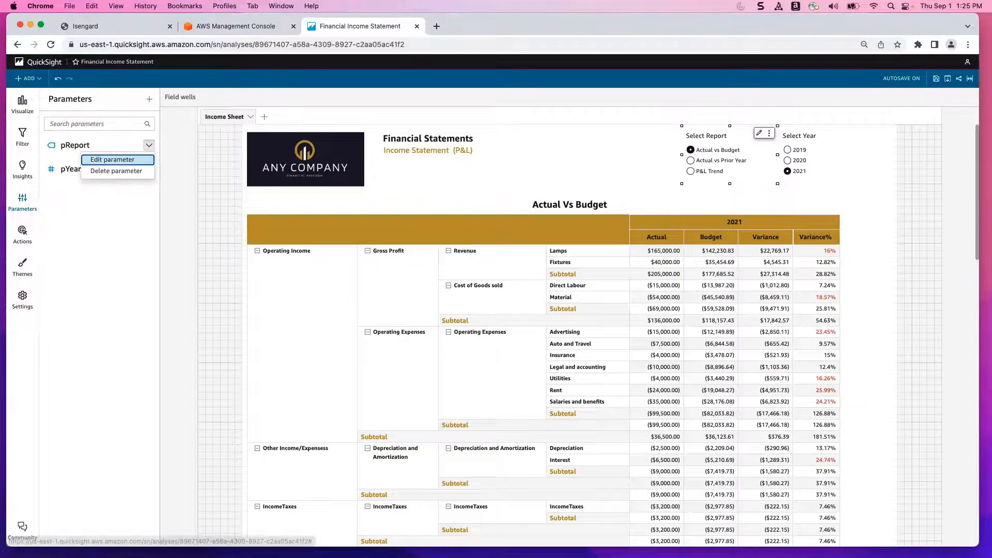
pyautogui.click(111, 157)
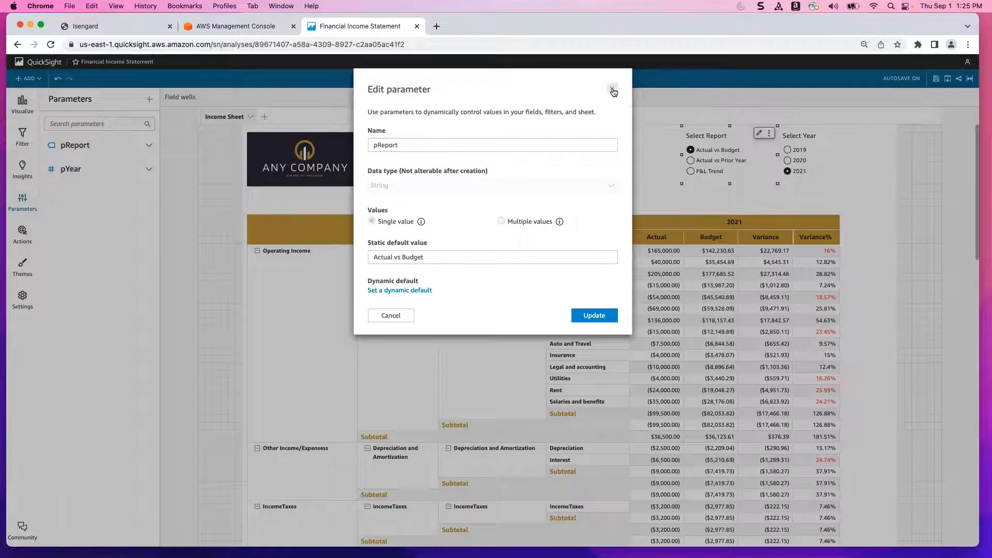
pyautogui.click(612, 89)
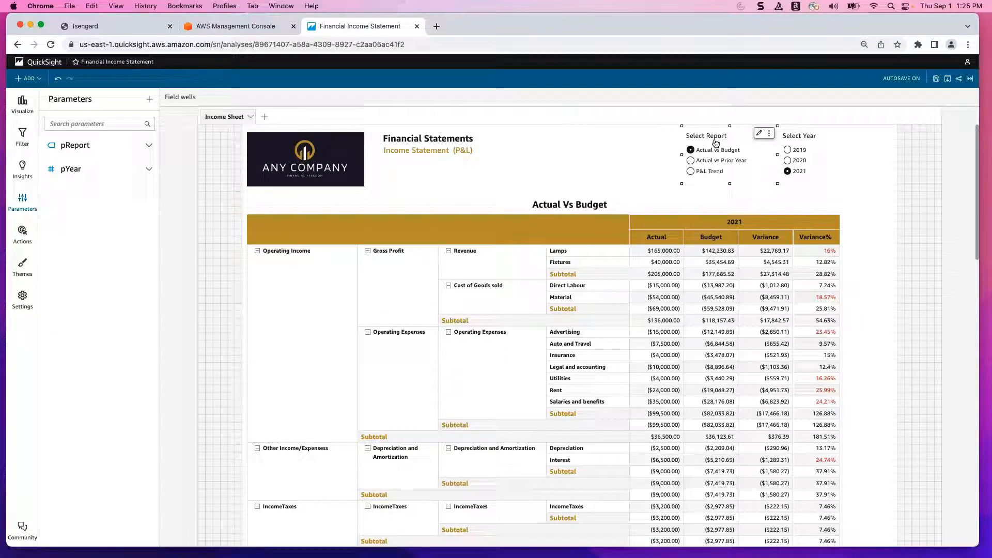
# Step: Examine the source parameter and specific values of the Select Report control and the dataset field linked to the Select Year control
pyautogui.moveTo(819, 135)
pyautogui.click(758, 133)
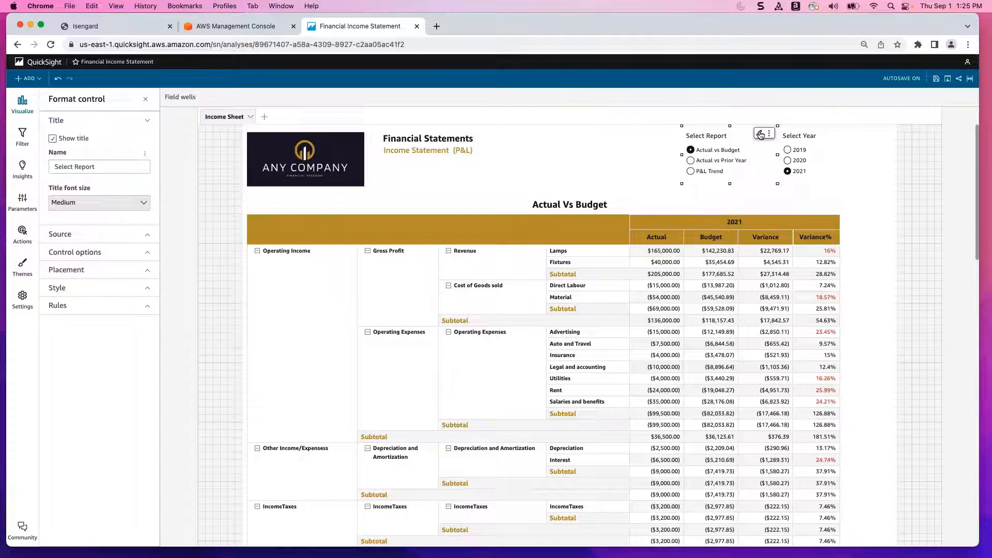
pyautogui.click(107, 239)
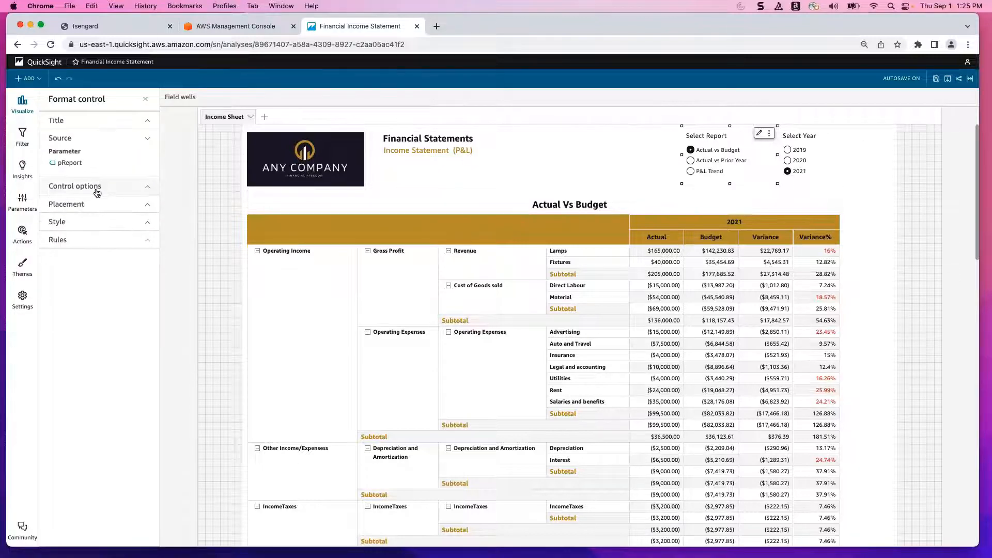
pyautogui.click(96, 191)
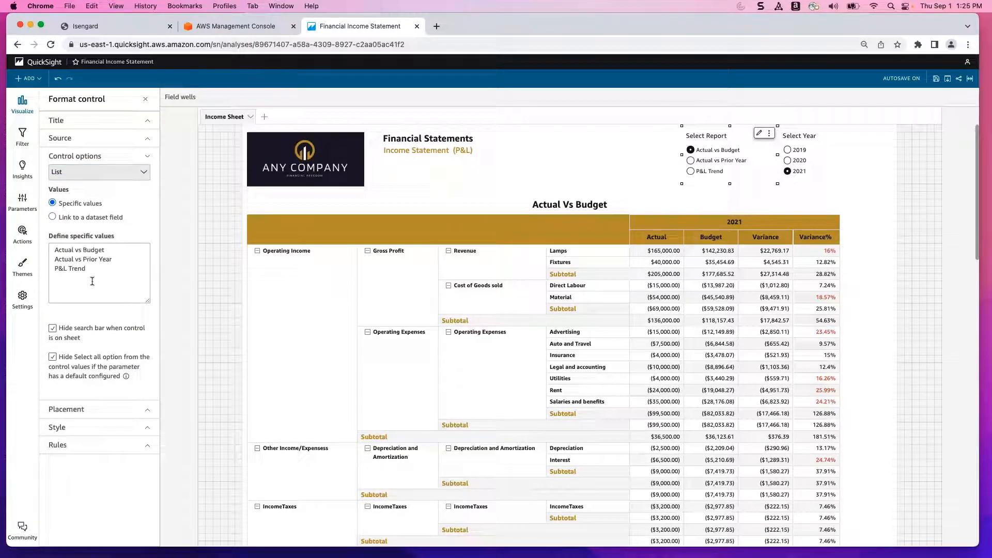
pyautogui.moveTo(92, 281); pyautogui.dragTo(51, 251)
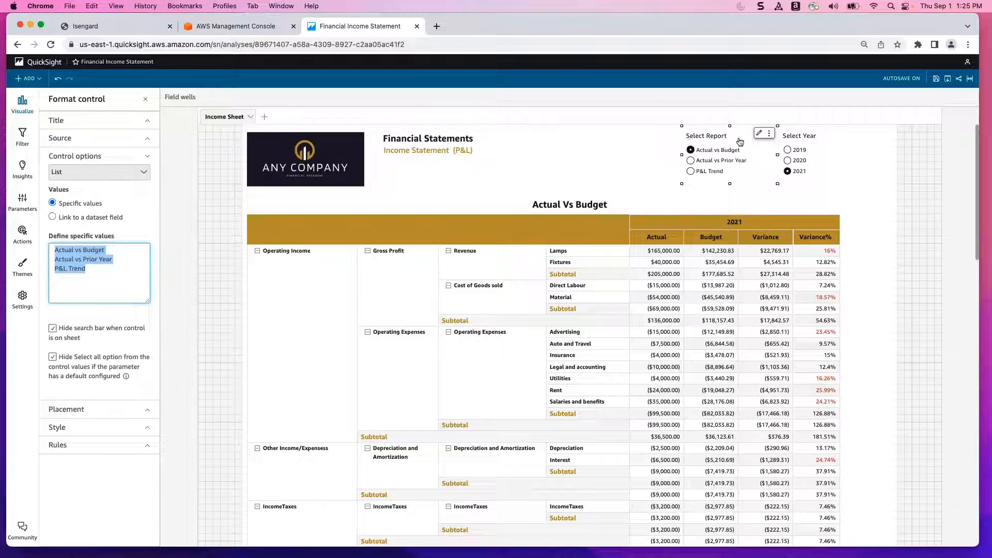
pyautogui.click(820, 135)
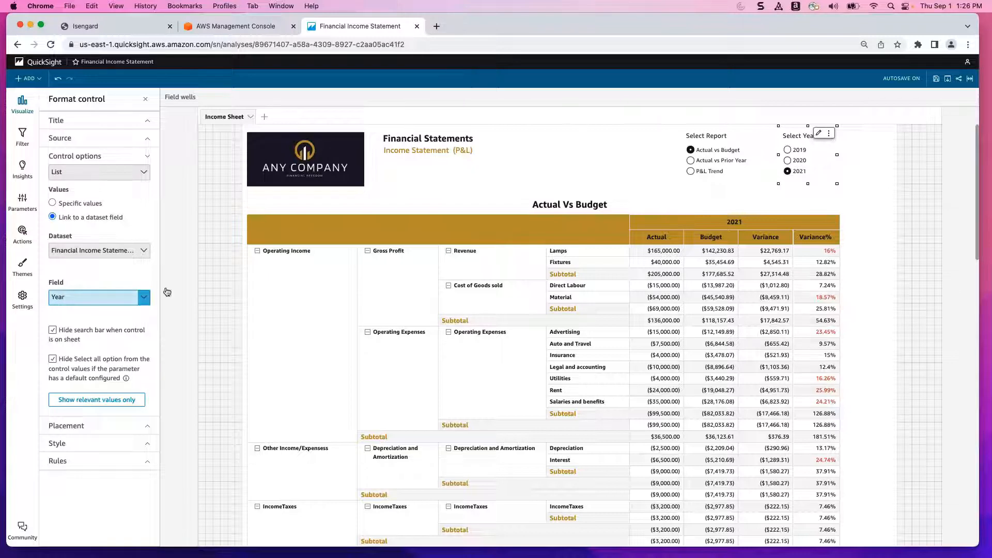
pyautogui.click(869, 155)
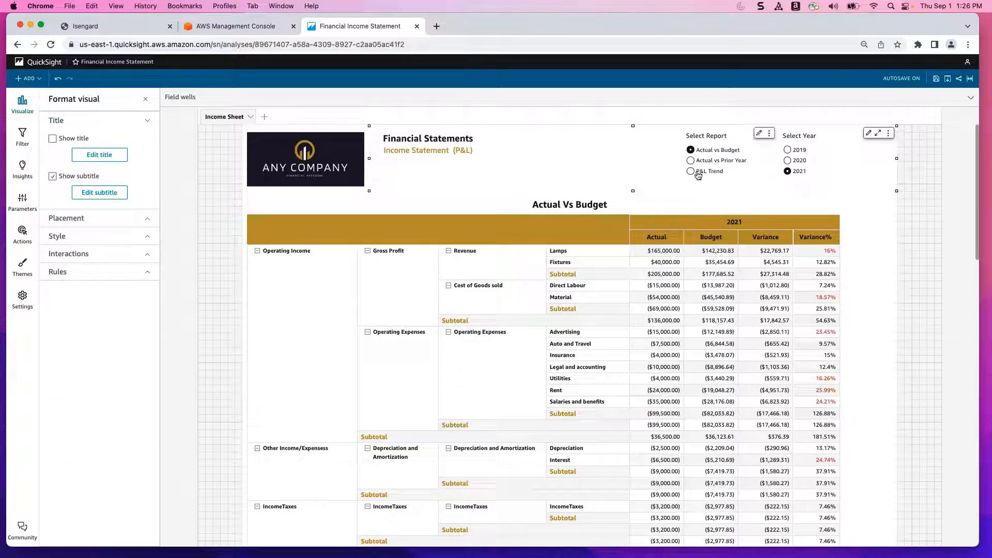
# Step: Examine the formula of the c-Variance calculated field used in the Actual Vs Budget pivot table and close it without saving
pyautogui.scroll(-1, 705, 204)
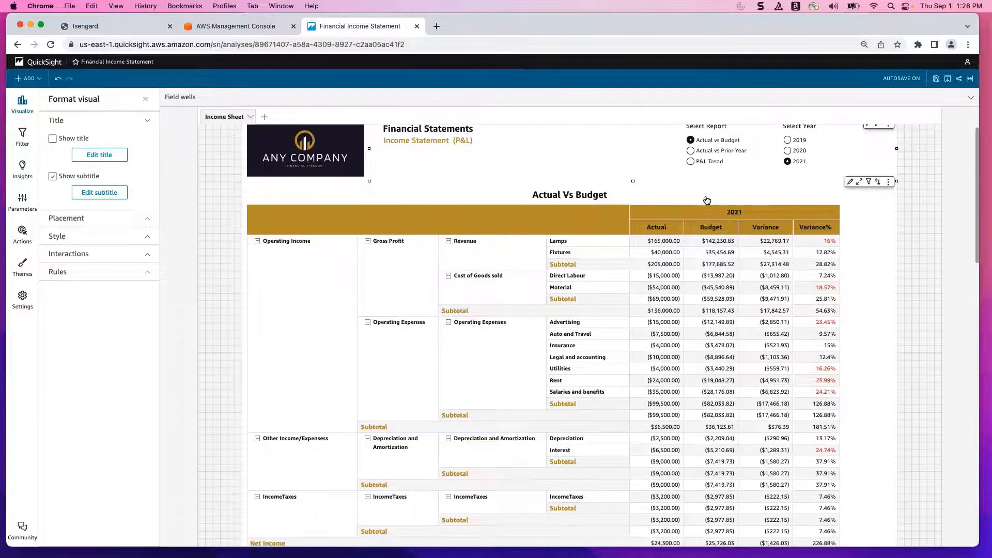
pyautogui.click(707, 200)
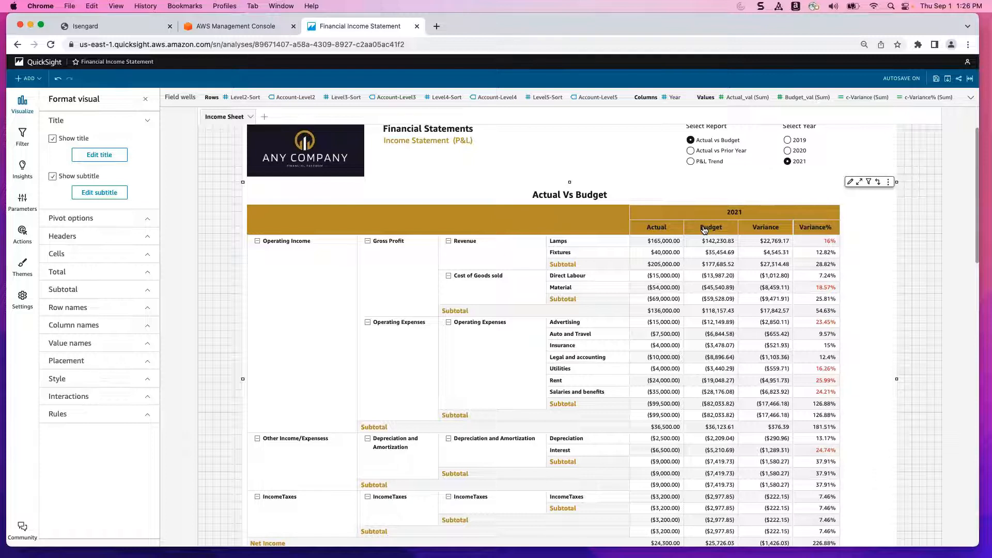
pyautogui.click(146, 99)
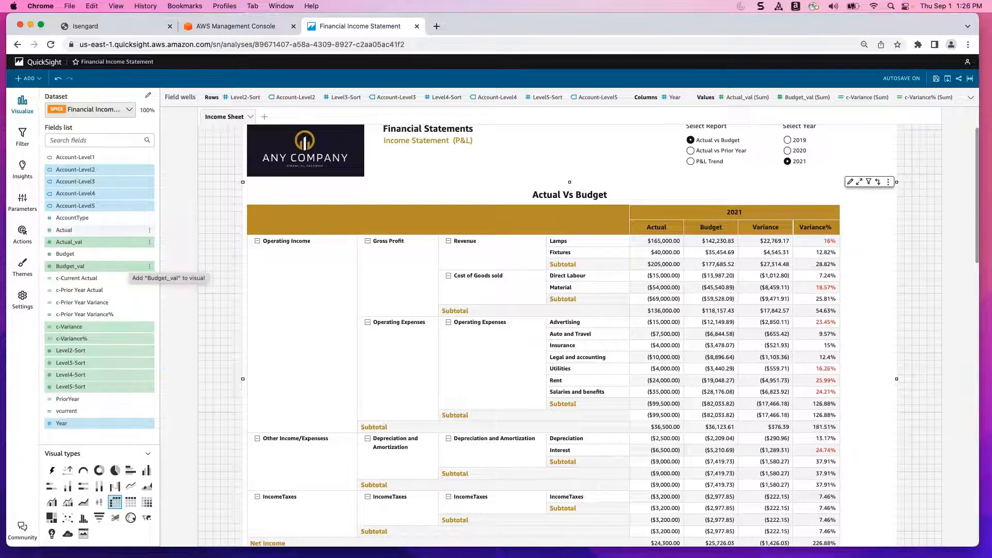
pyautogui.click(149, 327)
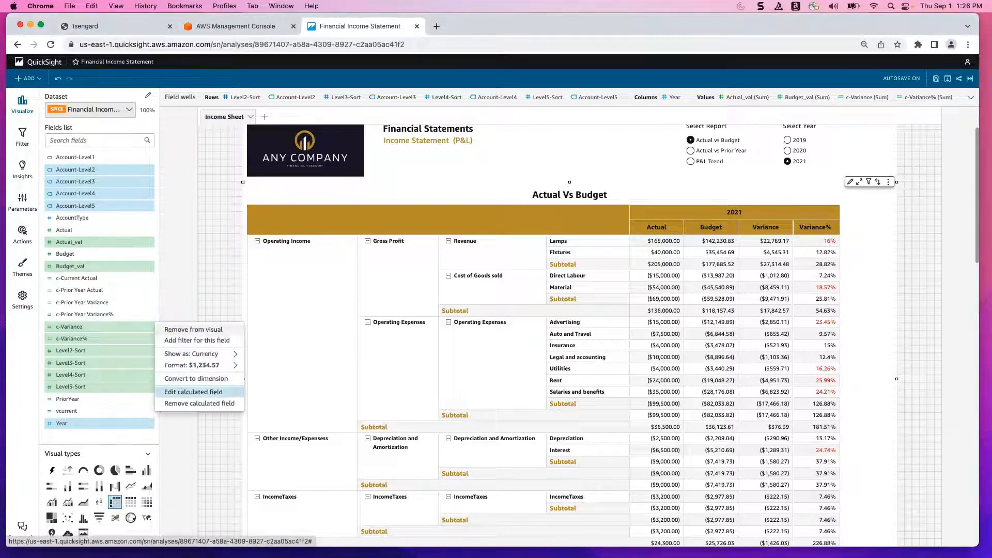
pyautogui.click(183, 393)
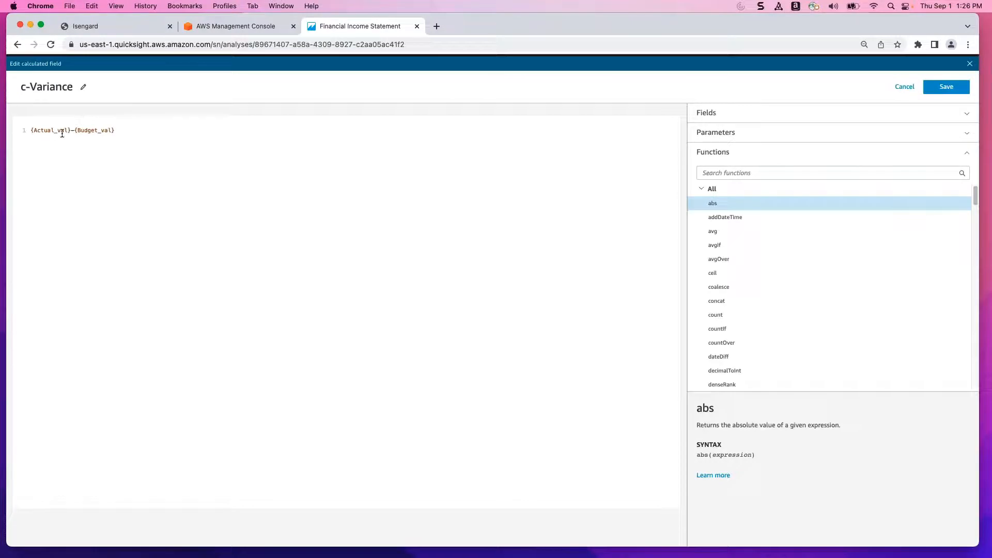
pyautogui.click(899, 92)
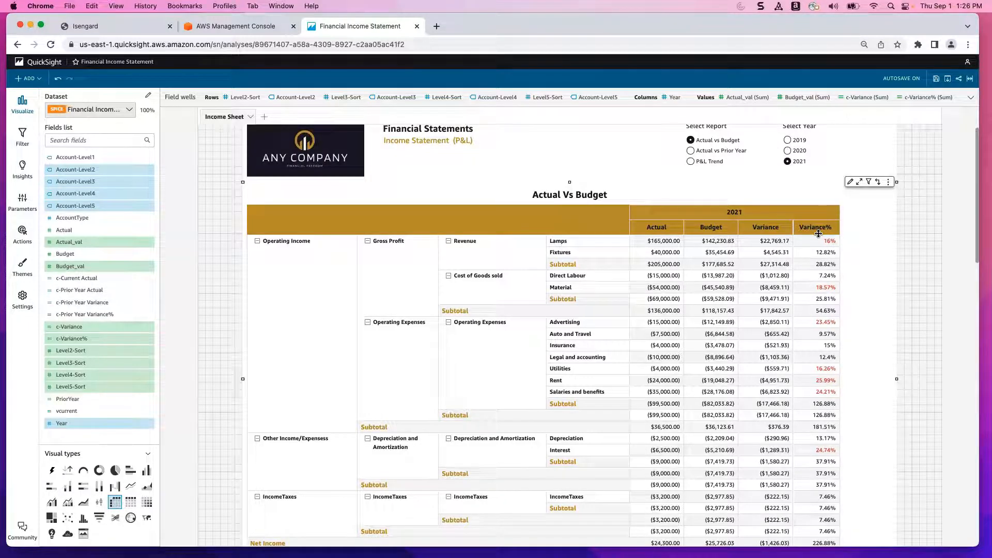
# Step: Examine the Variance% text color rule in the Actual Vs Budget table's conditional formatting and close it without applying changes
pyautogui.click(888, 182)
pyautogui.click(860, 209)
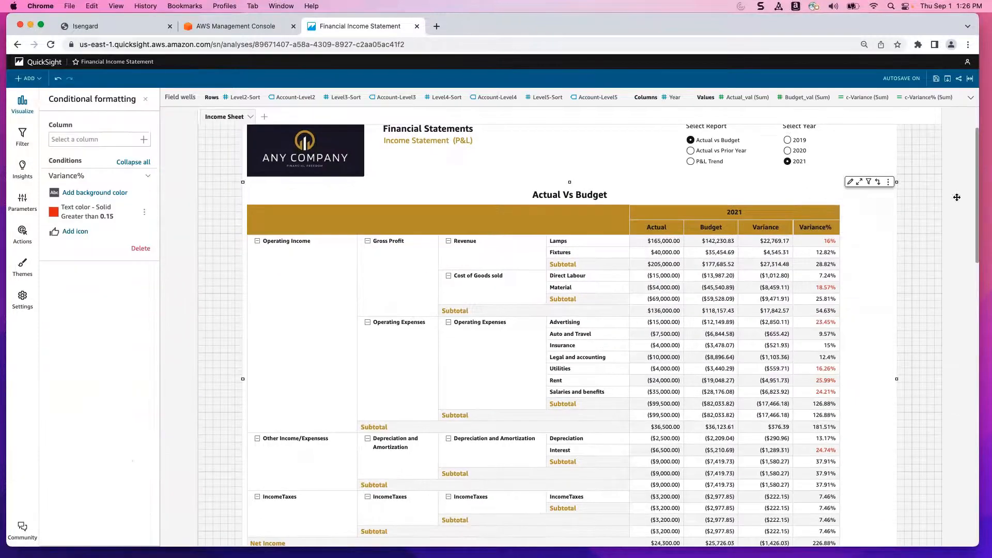
pyautogui.click(144, 212)
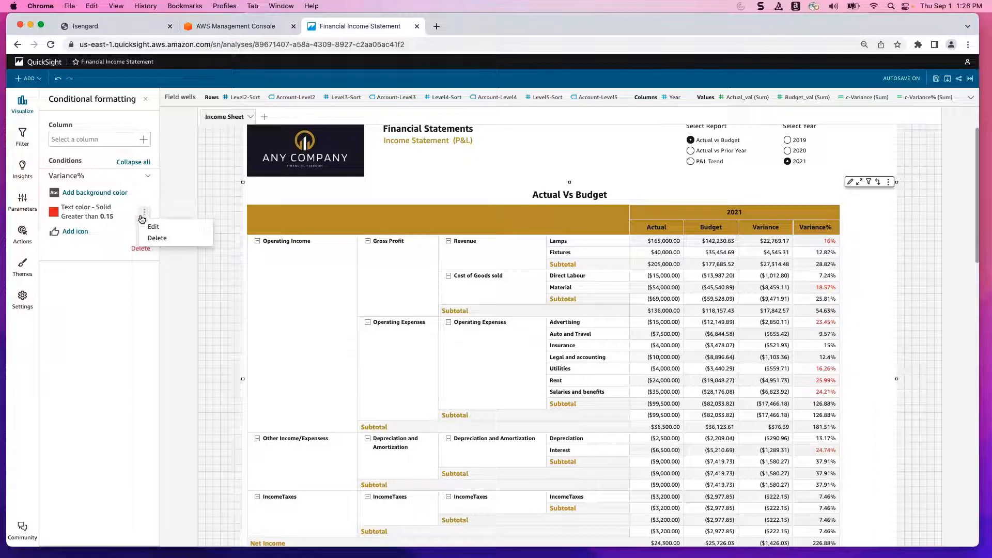
pyautogui.click(154, 227)
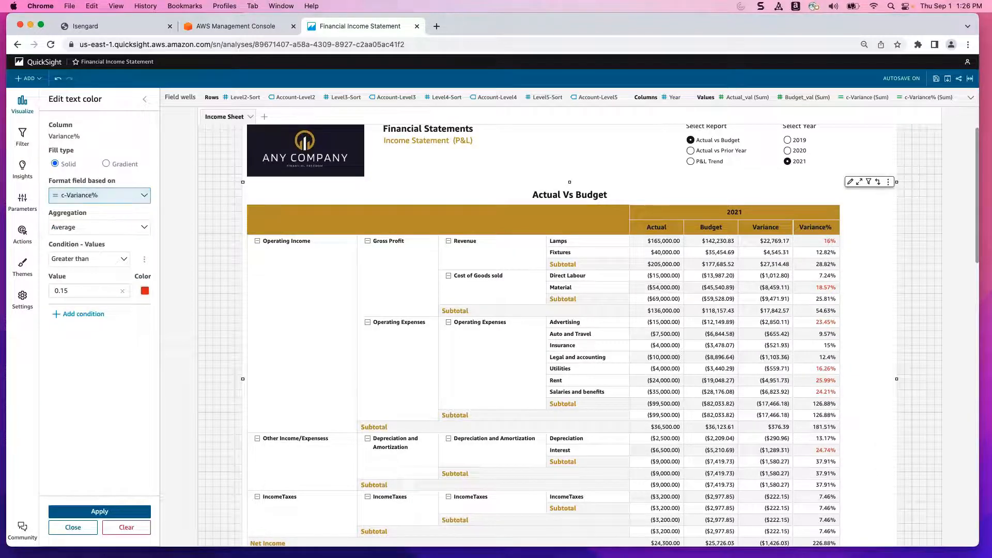
pyautogui.click(76, 527)
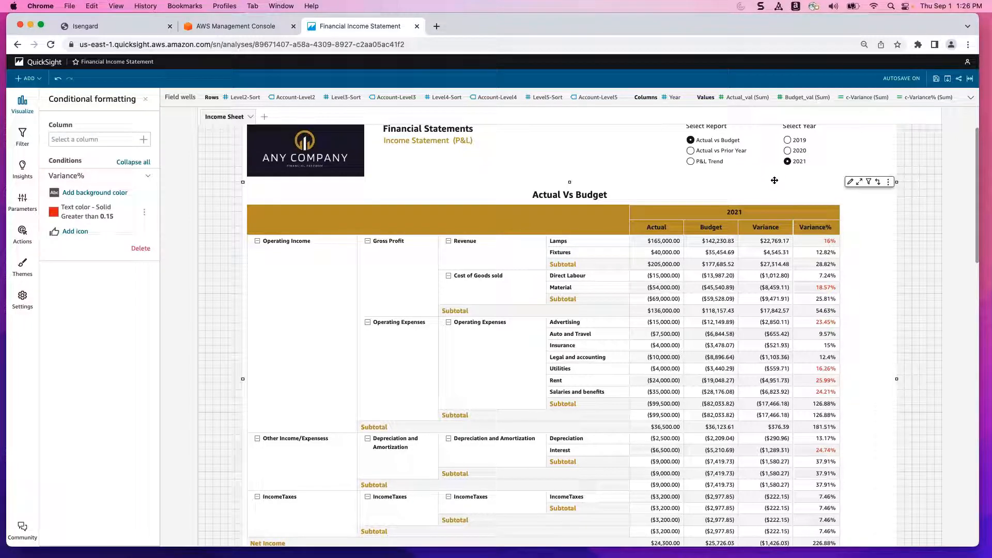
# Step: Examine the row and column total formatting options of the Actual Vs Budget pivot table
pyautogui.click(850, 182)
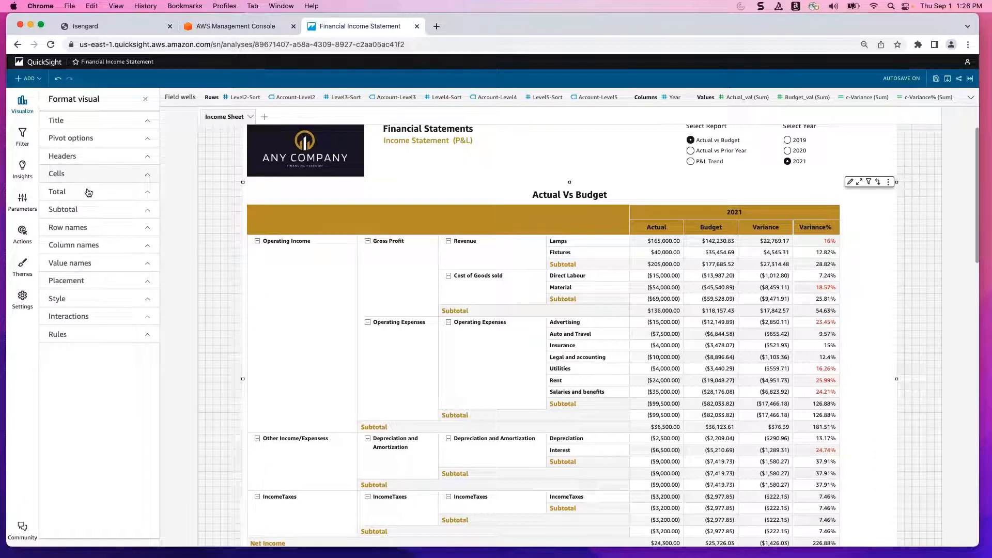
pyautogui.click(89, 193)
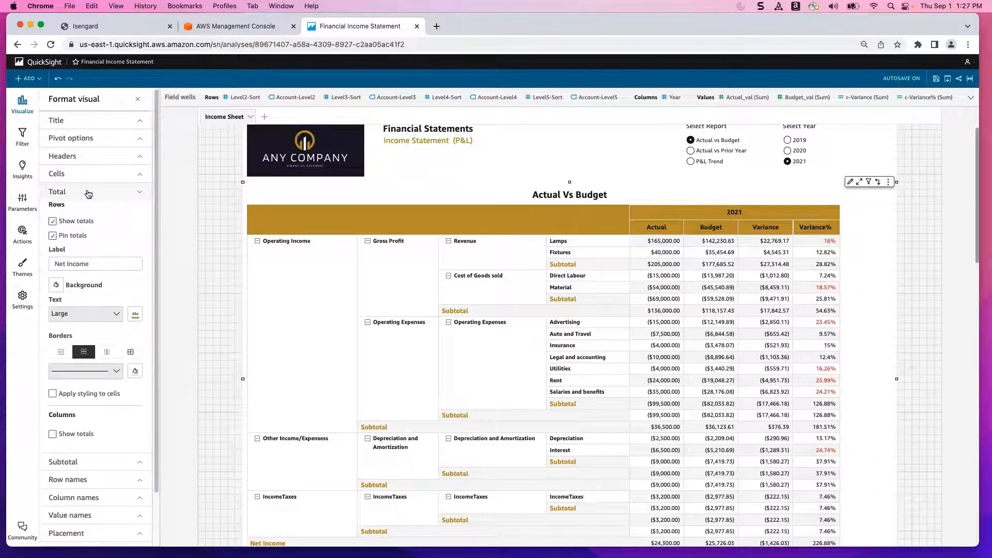
pyautogui.click(89, 193)
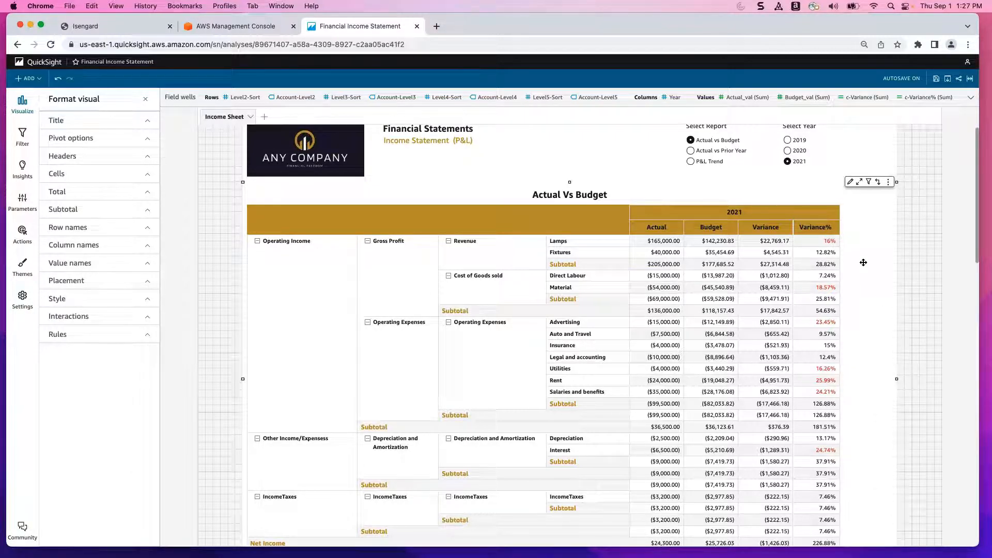
# Step: Switch the Select Report control to Actual vs Prior Year and examine the fields used by its pivot table
pyautogui.click(744, 152)
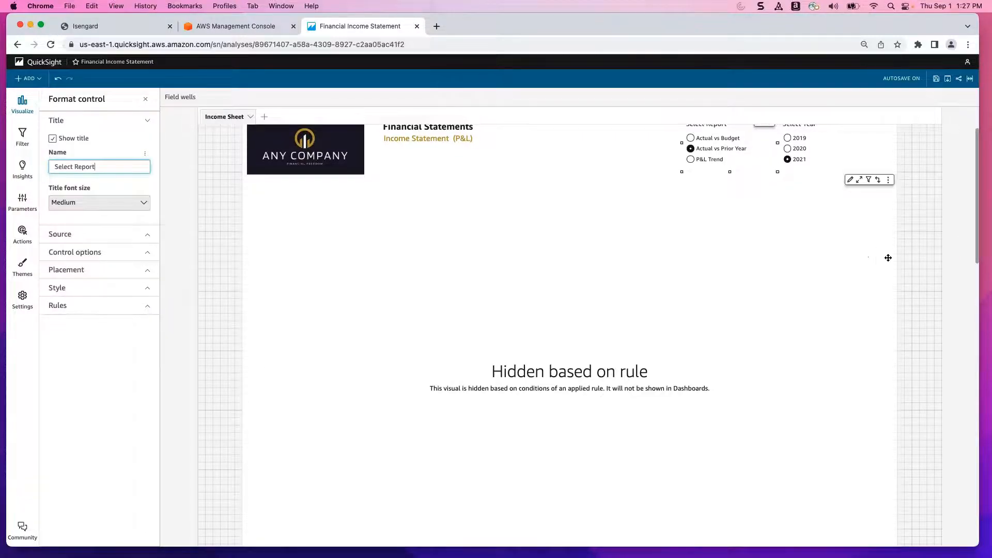
pyautogui.scroll(-5, 887, 274)
pyautogui.scroll(-5, 817, 230)
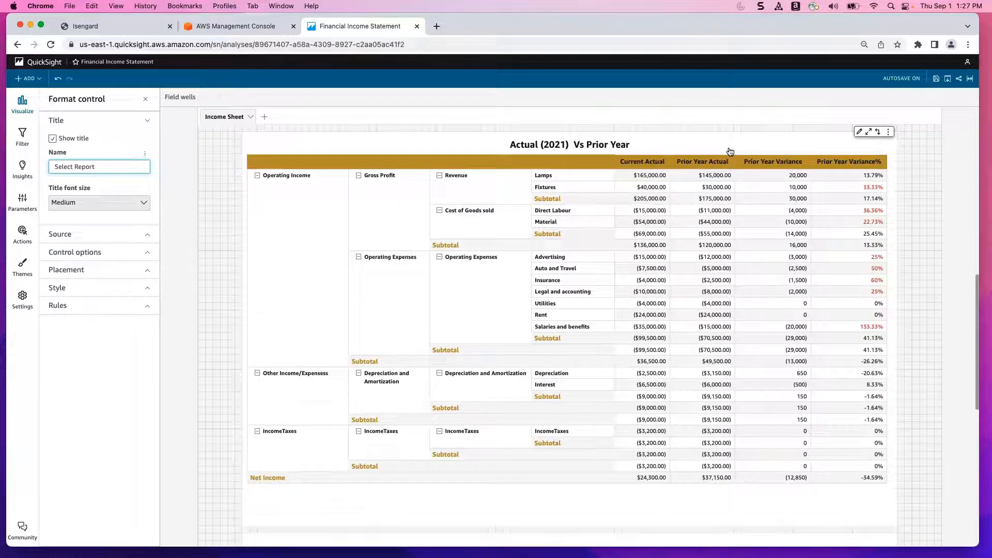
pyautogui.click(730, 152)
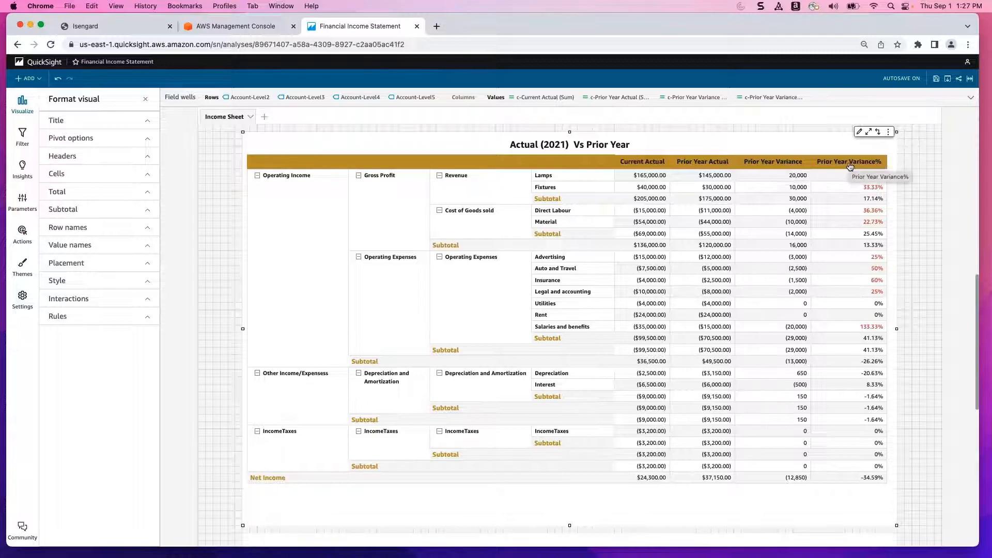
pyautogui.click(145, 98)
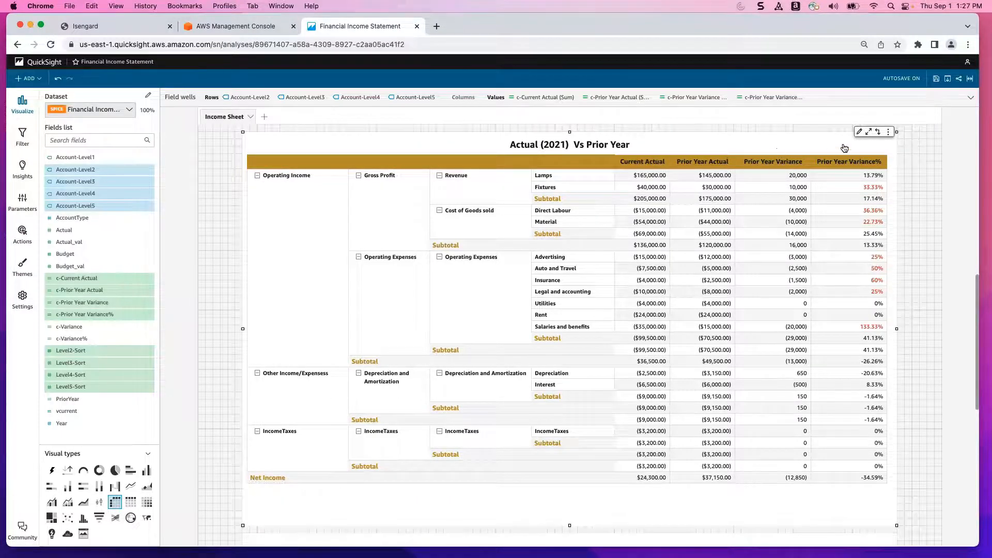
# Step: Set the Y placement of the Actual Vs Prior Year pivot table to 144, directly below the sheet header
pyautogui.click(860, 135)
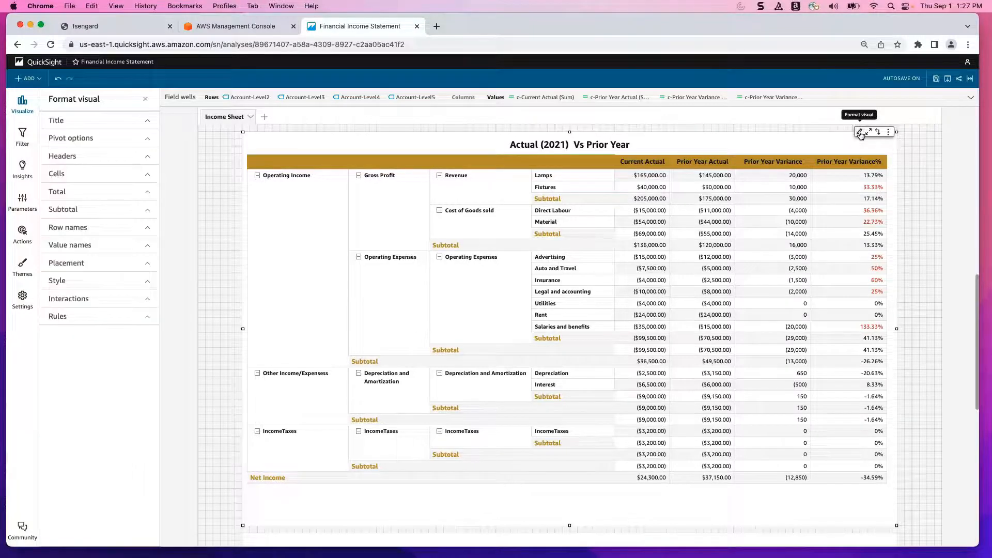
pyautogui.click(83, 263)
pyautogui.moveTo(107, 292); pyautogui.dragTo(86, 291)
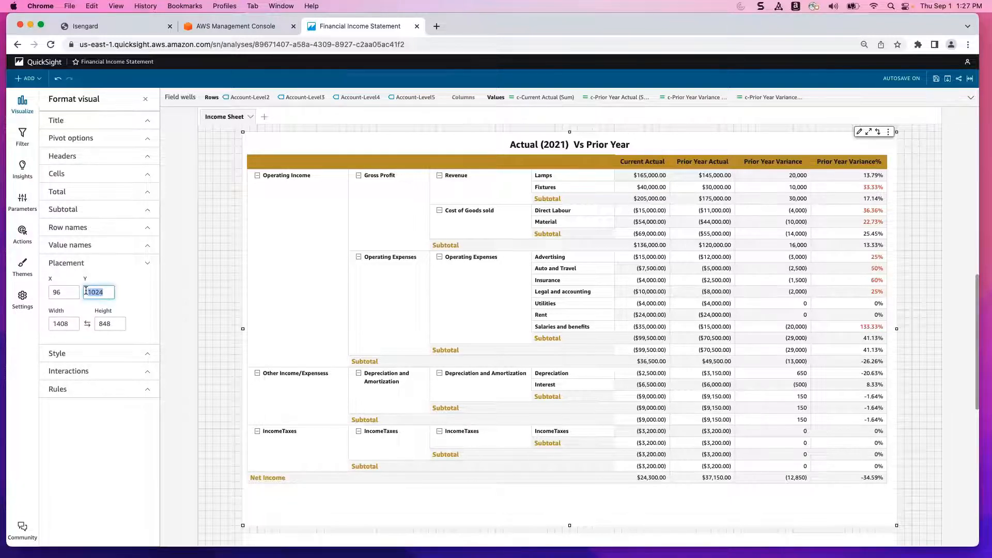
pyautogui.write('144')
pyautogui.click(208, 275)
pyautogui.scroll(4, 351, 193)
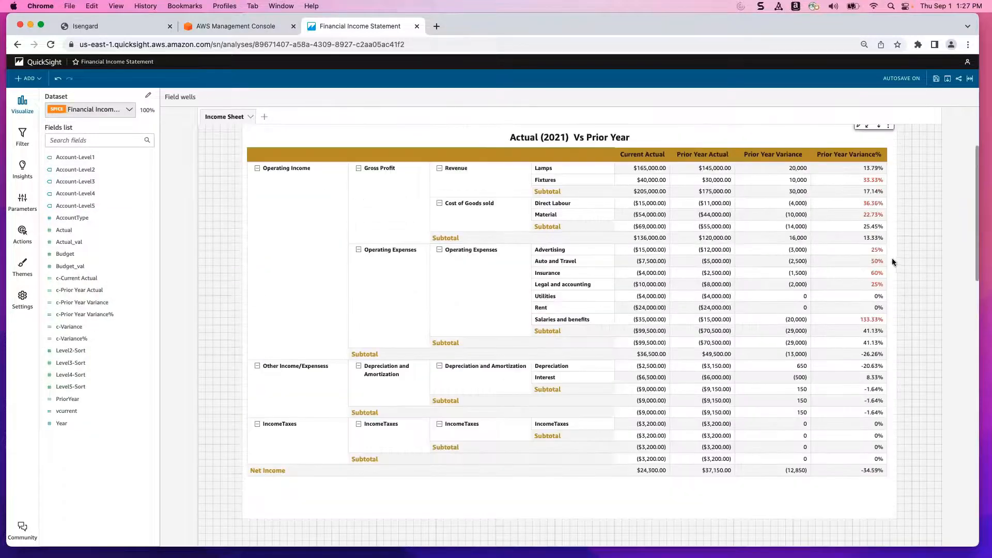
pyautogui.scroll(2, 927, 244)
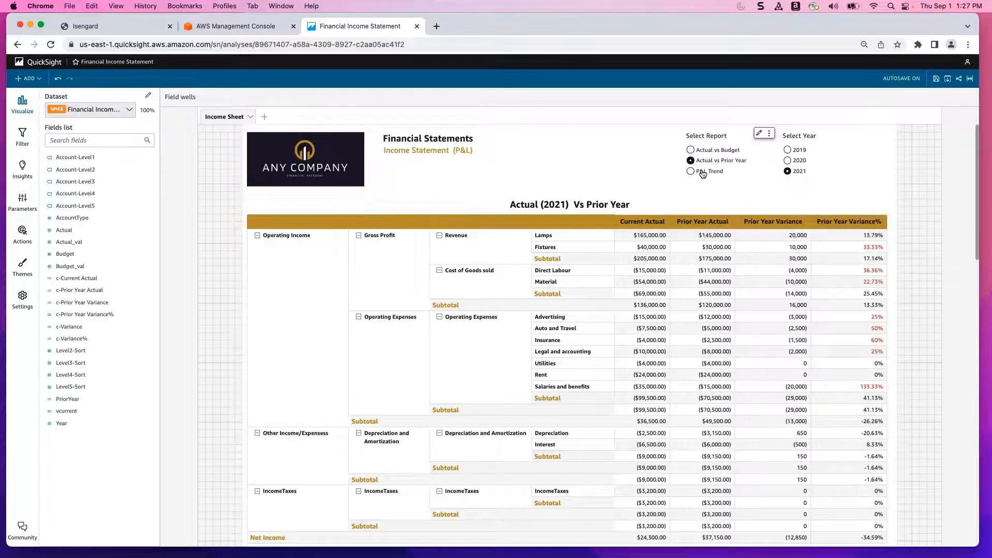
# Step: Switch the Select Report control to P&L Trend and examine the fields of its pivot table farther down the sheet
pyautogui.click(703, 173)
pyautogui.scroll(-8, 922, 309)
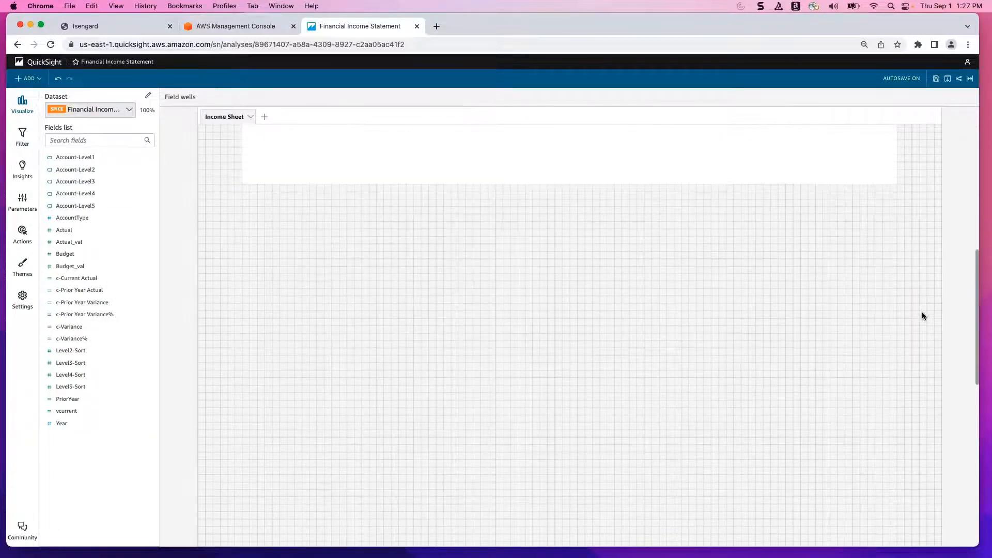
pyautogui.scroll(-5, 922, 314)
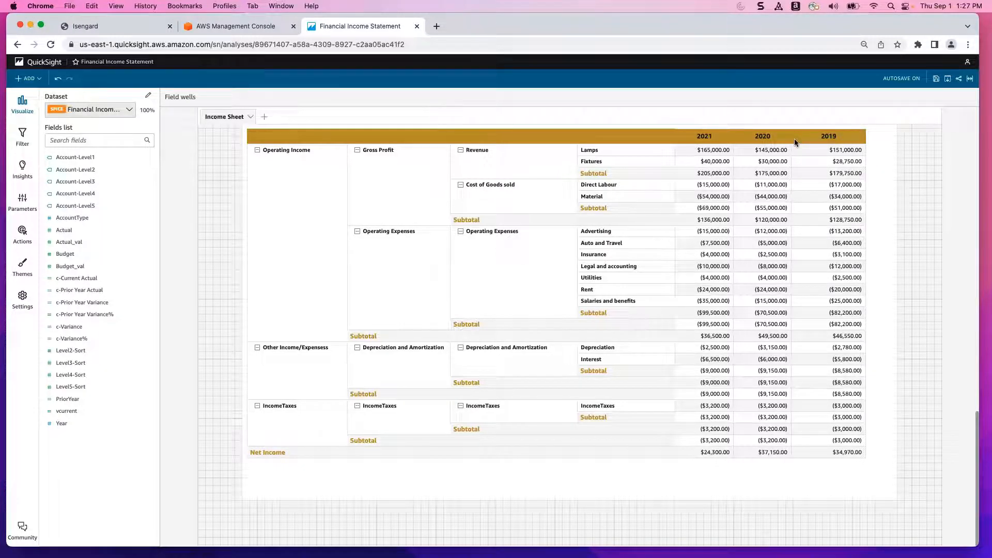
pyautogui.click(878, 135)
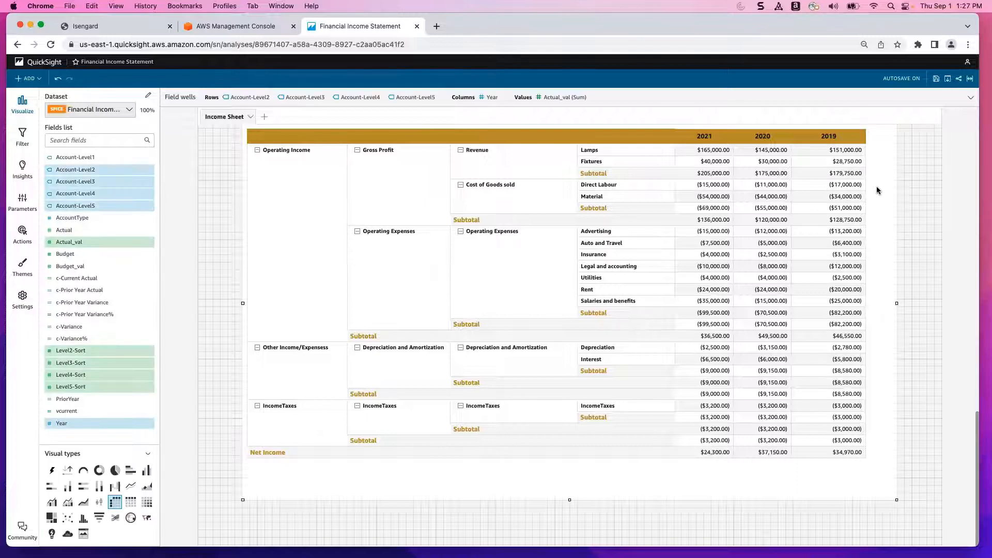
# Step: Set the Y placement of the P&L Trend pivot table to 144
pyautogui.click(909, 206)
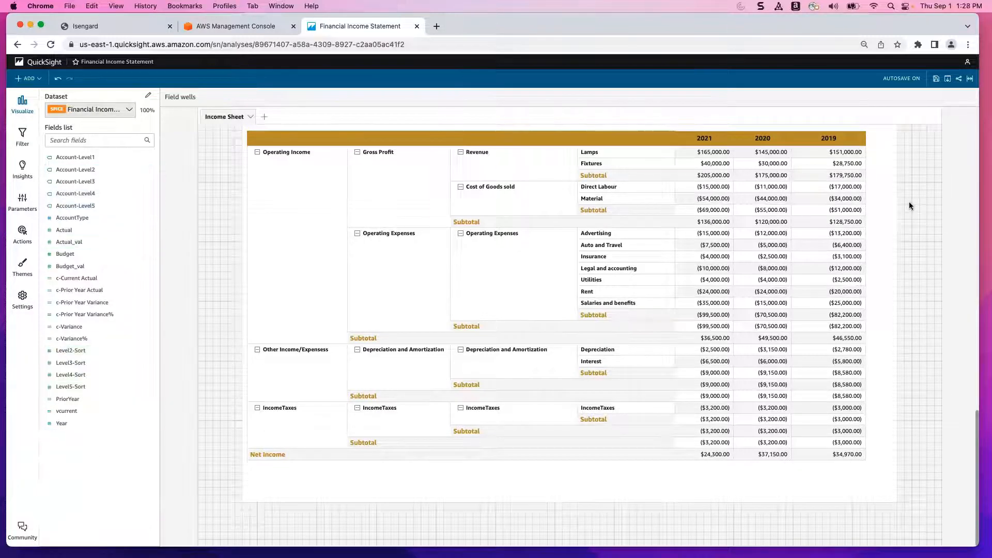
pyautogui.click(885, 217)
pyautogui.click(859, 217)
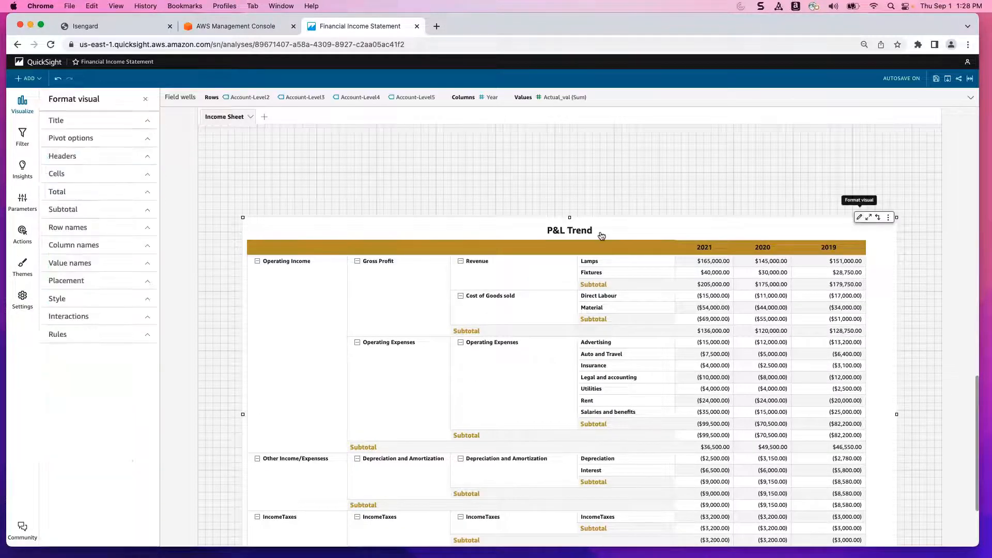
pyautogui.click(109, 281)
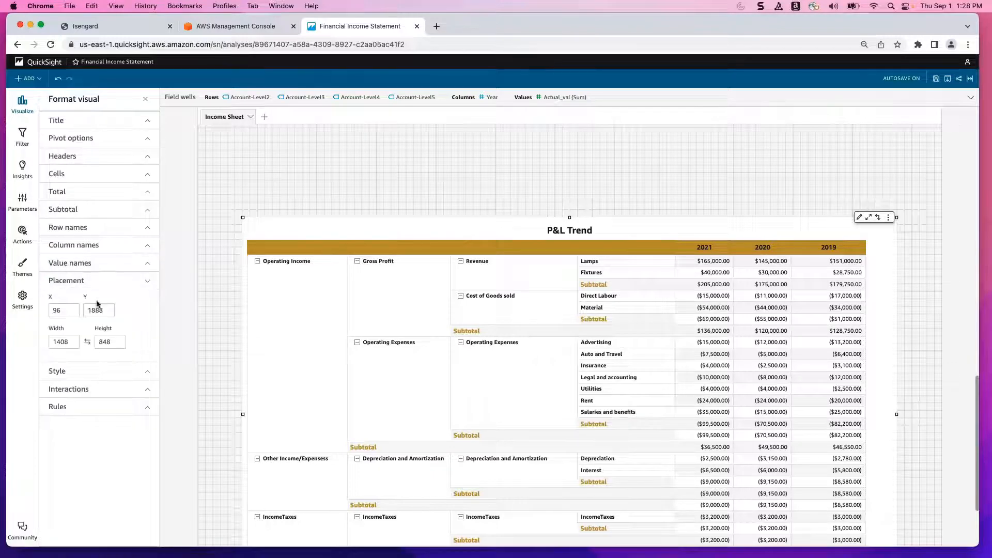
pyautogui.doubleClick(98, 310)
pyautogui.write('144')
pyautogui.click(198, 280)
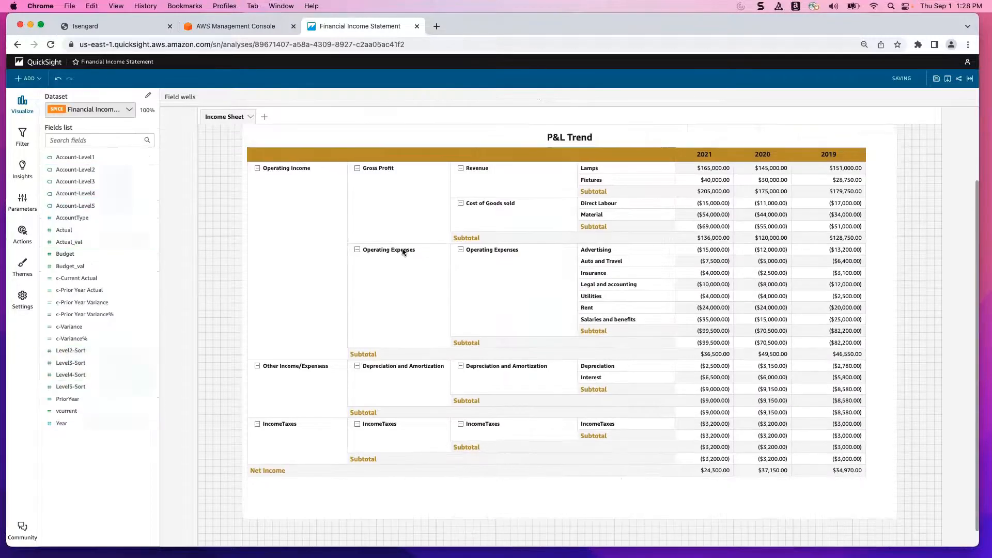
# Step: Examine the row, column and value fields of the P&L Trend pivot table in the expanded field wells
pyautogui.click(673, 160)
pyautogui.click(614, 104)
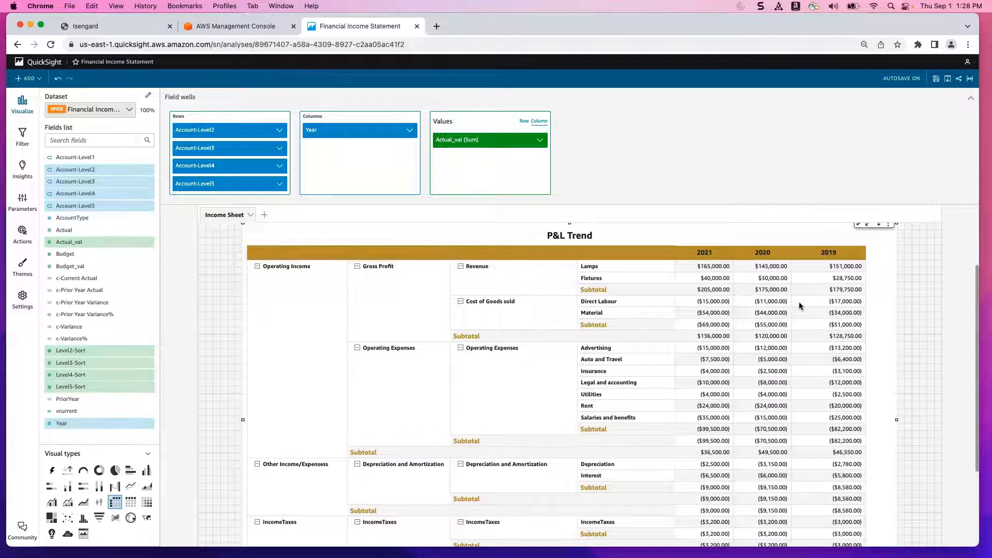
pyautogui.scroll(3, 799, 306)
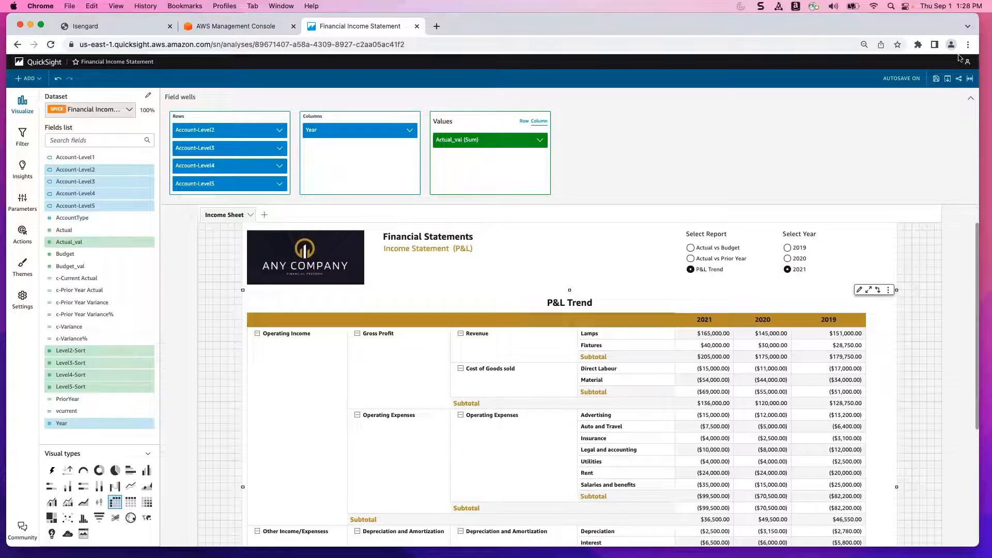
# Step: Return to the Income Statement folder within the Financial Statements shared folder and open the Financial Income Dashboard
pyautogui.click(28, 63)
pyautogui.click(51, 179)
pyautogui.click(196, 124)
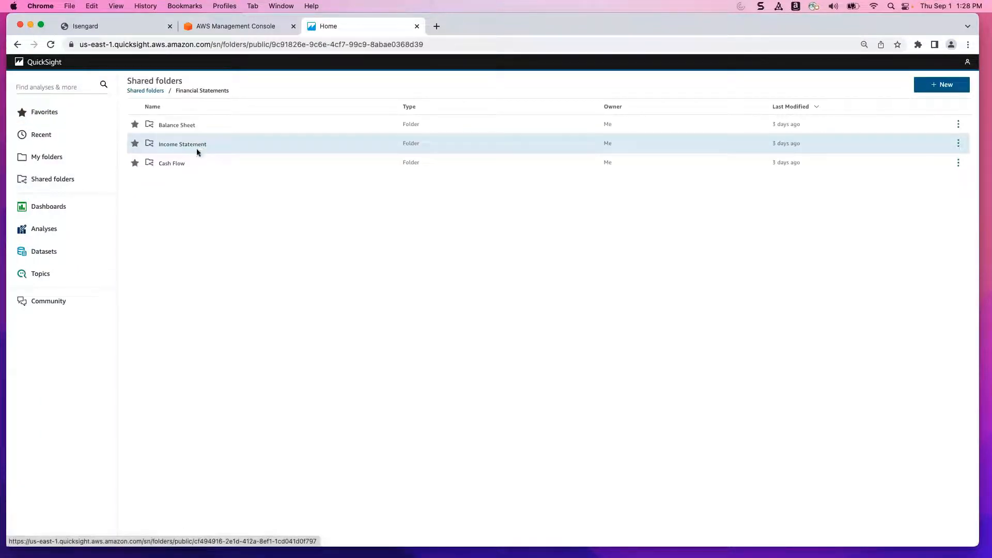
pyautogui.click(200, 145)
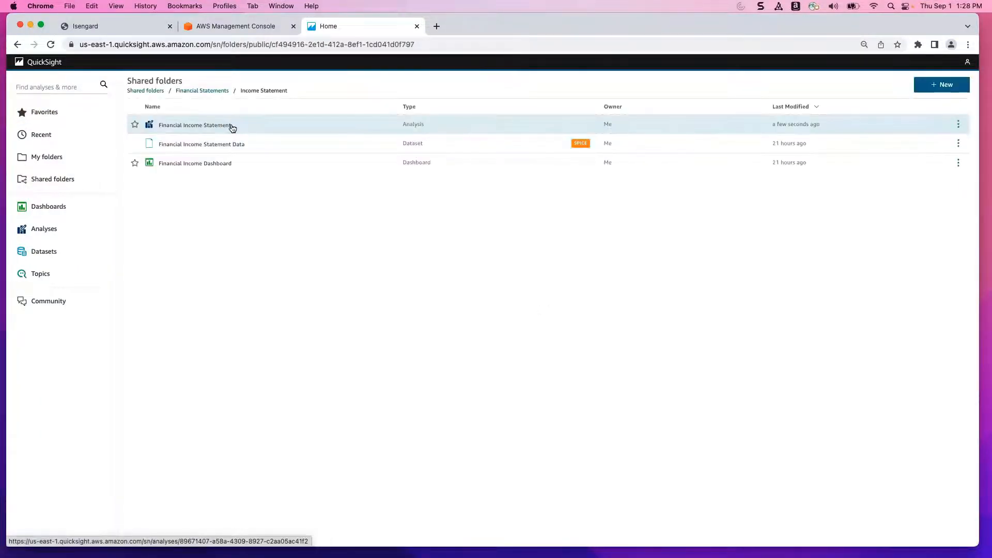
pyautogui.click(221, 163)
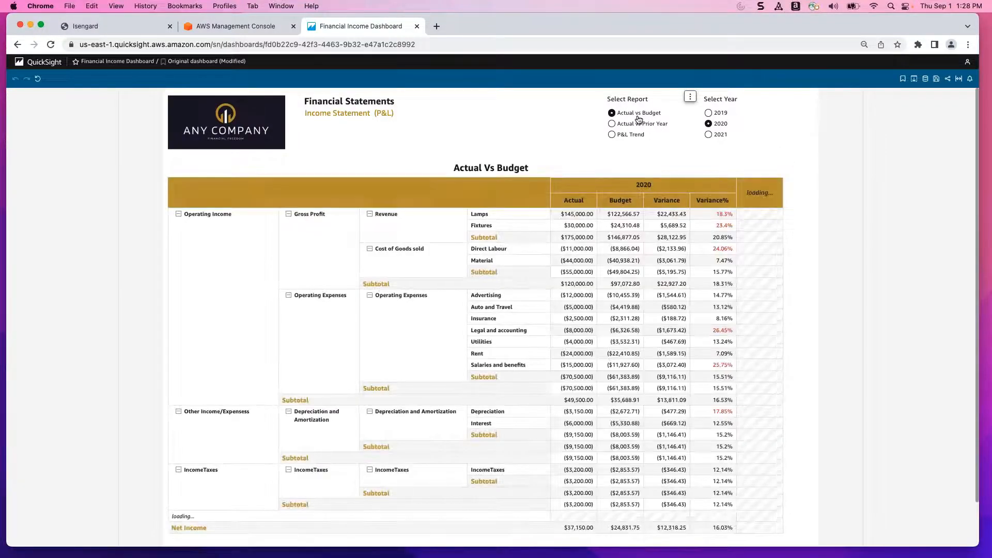
# Step: Set the dashboard's year to 2021 and view the Actual vs Prior Year and P&L Trend reports
pyautogui.click(709, 134)
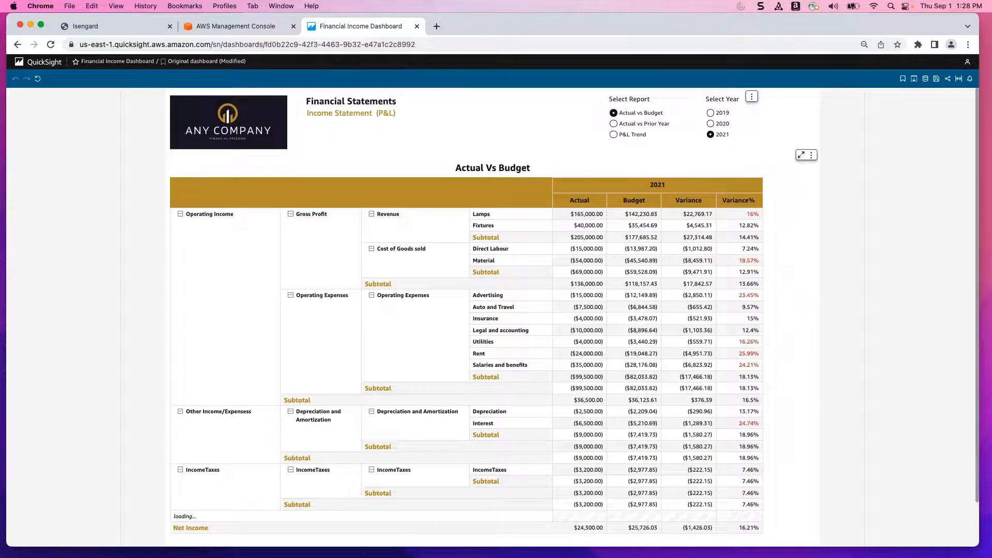
pyautogui.click(614, 124)
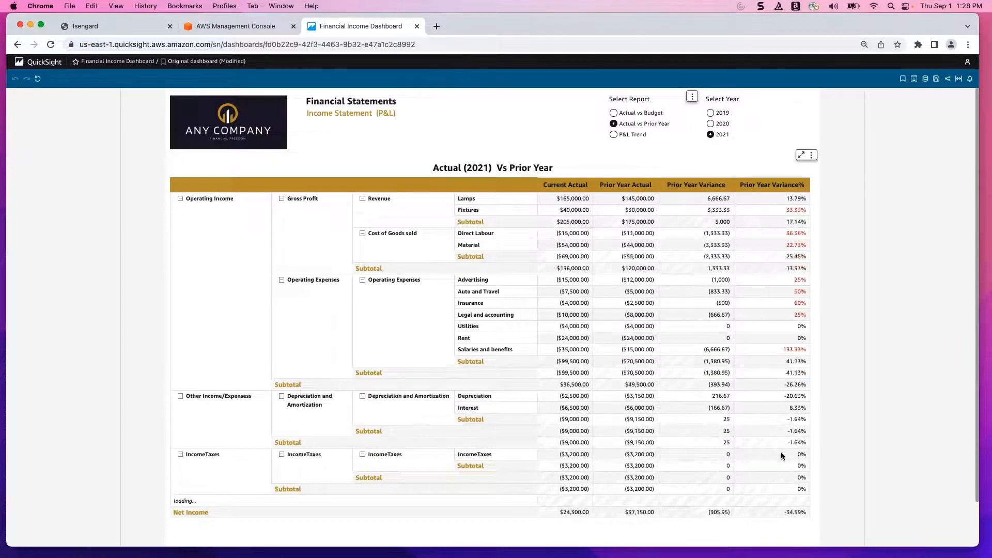
pyautogui.click(614, 136)
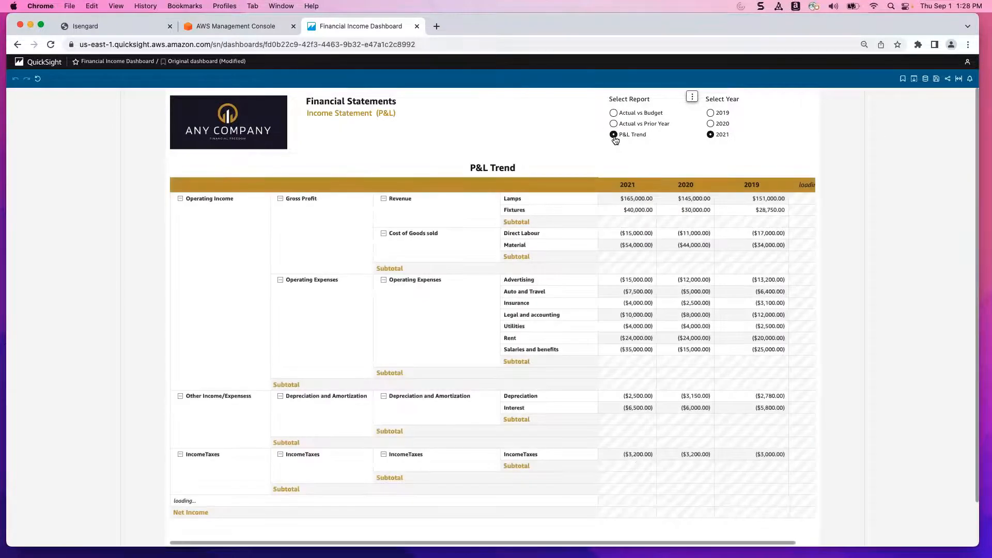